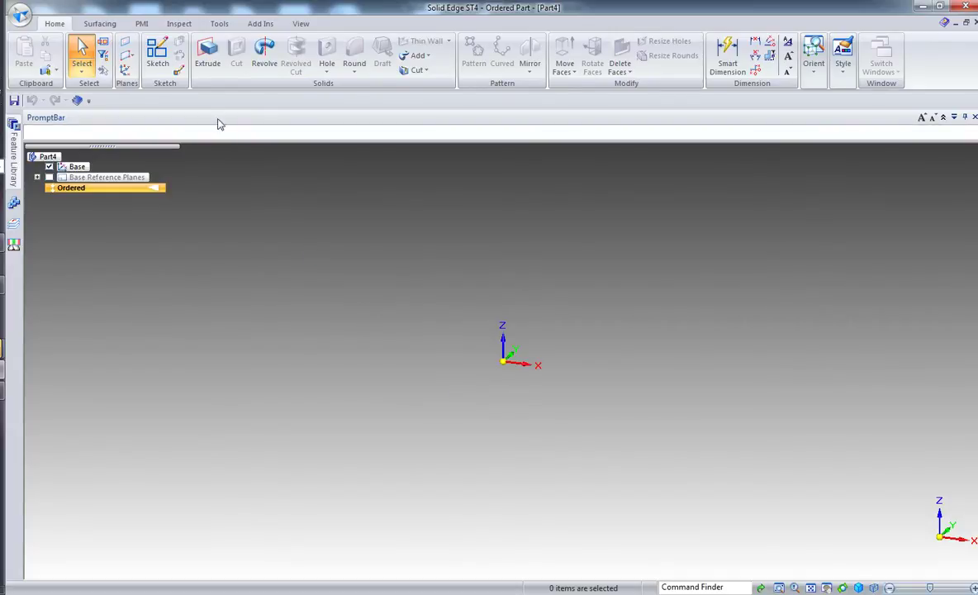
Transition the empty Part4 from Ordered to Synchronous modelling
{"action": "right_click", "coordinate": [138, 193]}
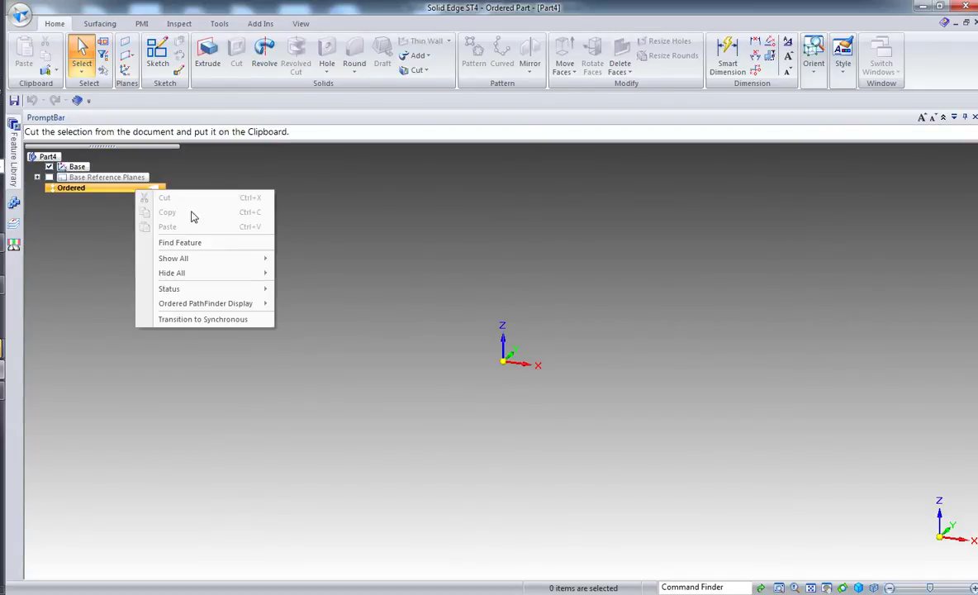
{"action": "left_click", "coordinate": [266, 320]}
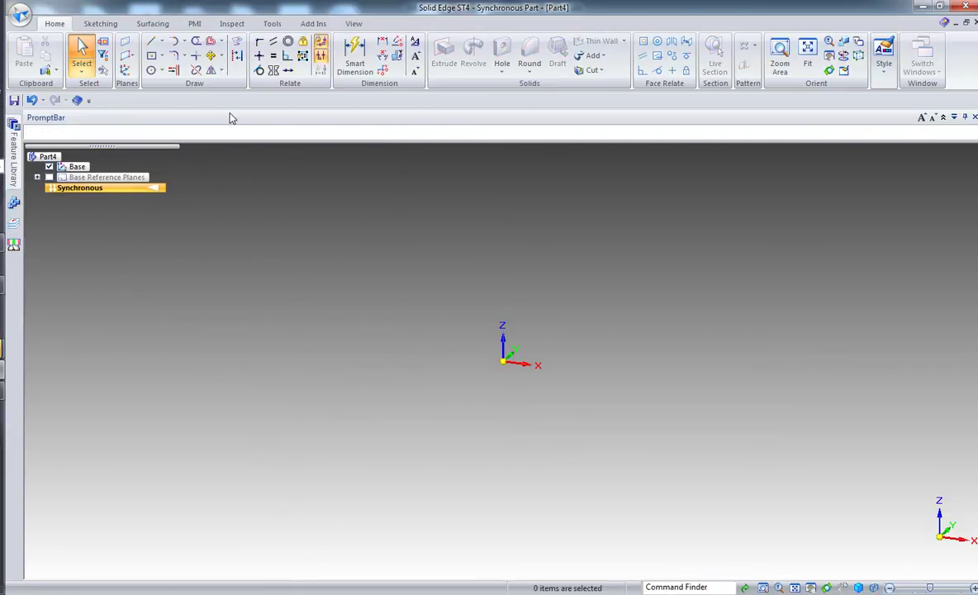
Sketch a rectangle by center on the base plane, centred at the origin
{"action": "left_click", "coordinate": [153, 58]}
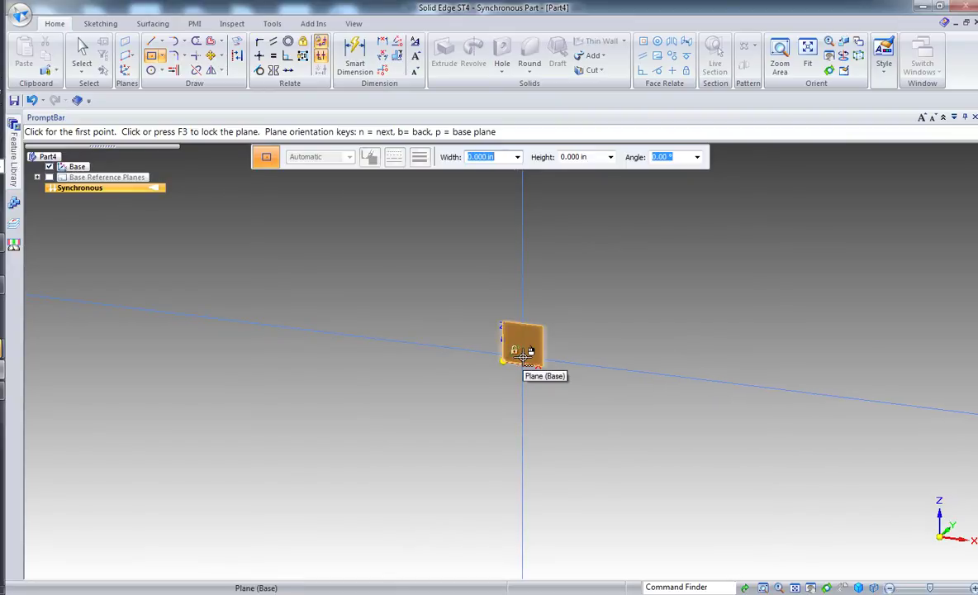
{"action": "right_click", "coordinate": [523, 357]}
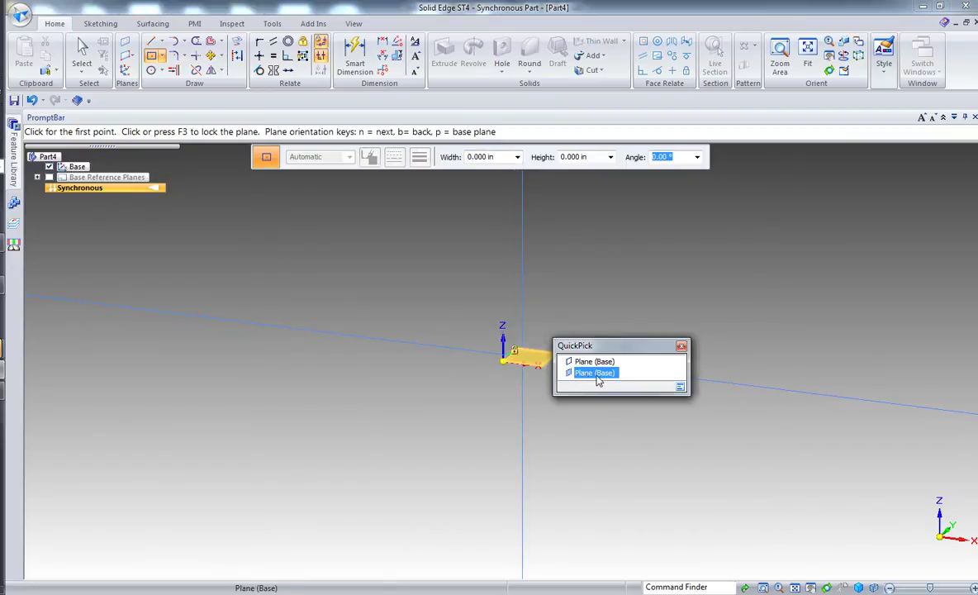
{"action": "left_click", "coordinate": [596, 375]}
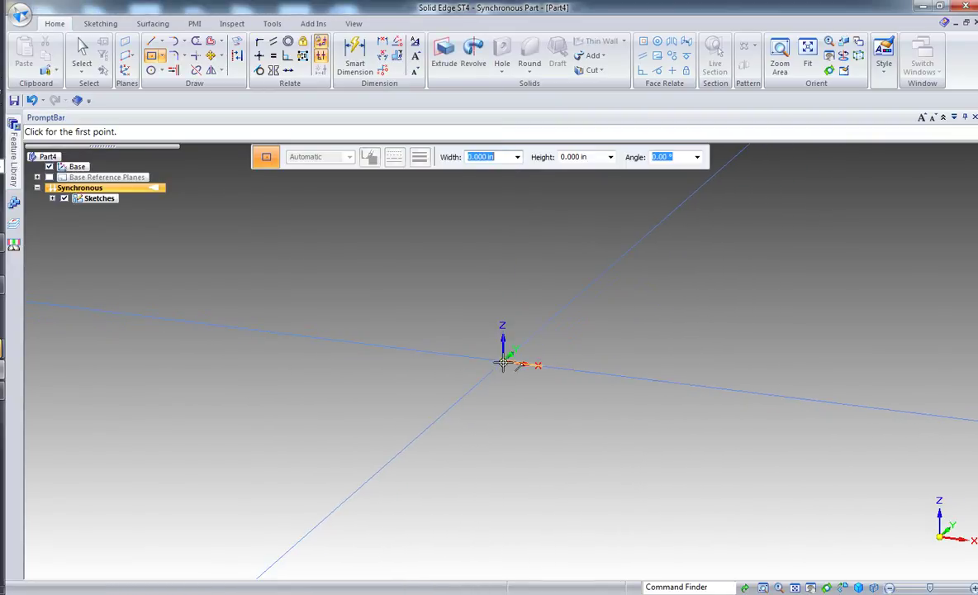
{"action": "left_click", "coordinate": [503, 361]}
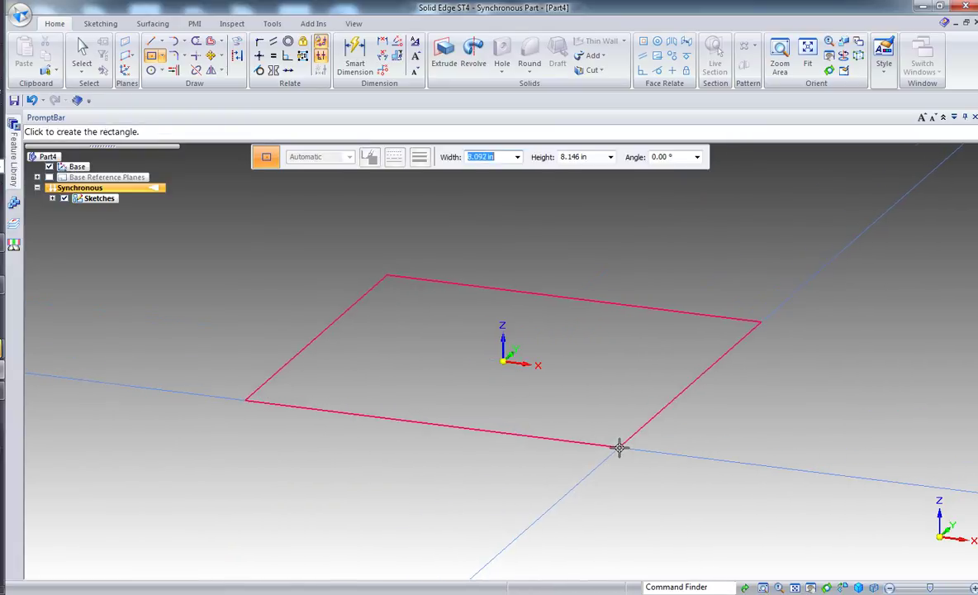
{"action": "left_click", "coordinate": [619, 447]}
{"action": "key", "text": "Escape"}
Extrude the rectangle region into a 1.966 in tall block, Protrusion 1
{"action": "scroll", "coordinate": [383, 455], "scroll_direction": "down", "scroll_amount": 2}
{"action": "left_click", "coordinate": [489, 388]}
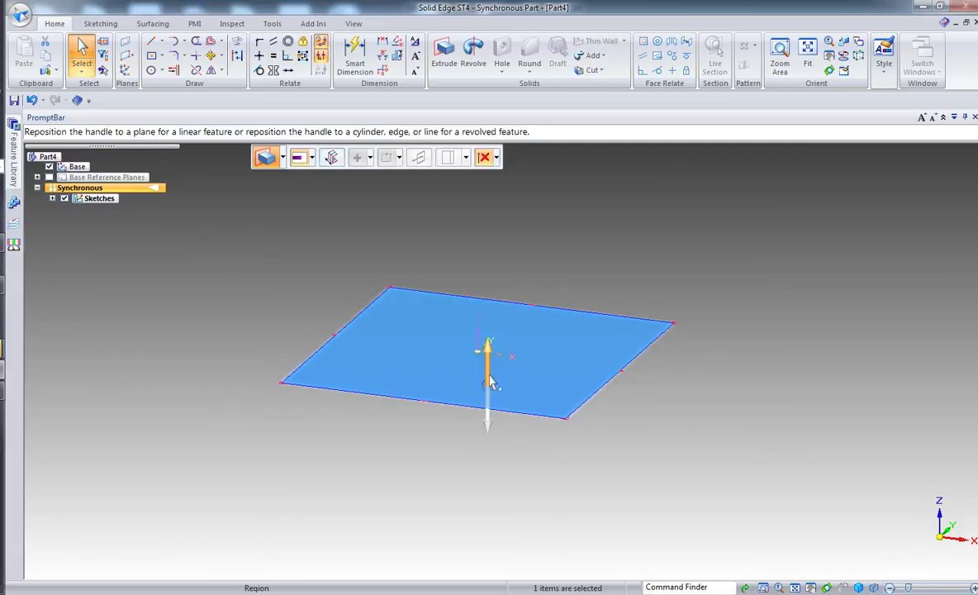
{"action": "left_click", "coordinate": [488, 372]}
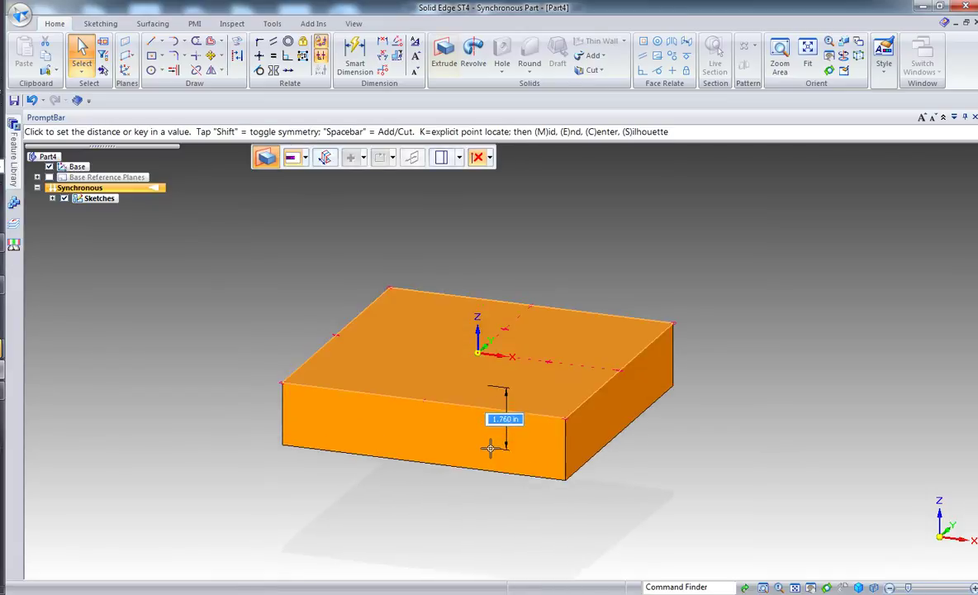
{"action": "left_click", "coordinate": [491, 454]}
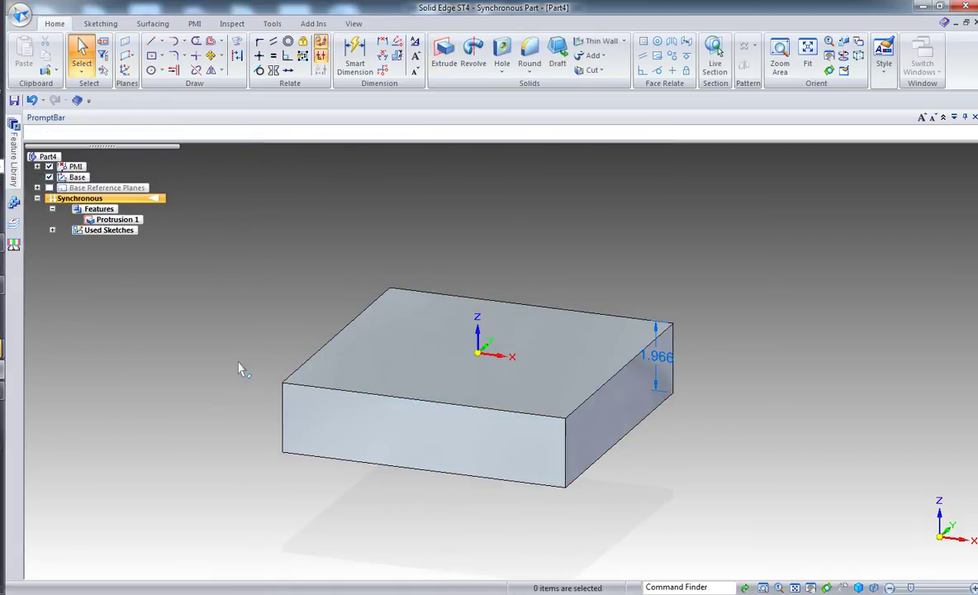
Sketch a small centred rectangle on the block's front face
{"action": "left_click", "coordinate": [151, 56]}
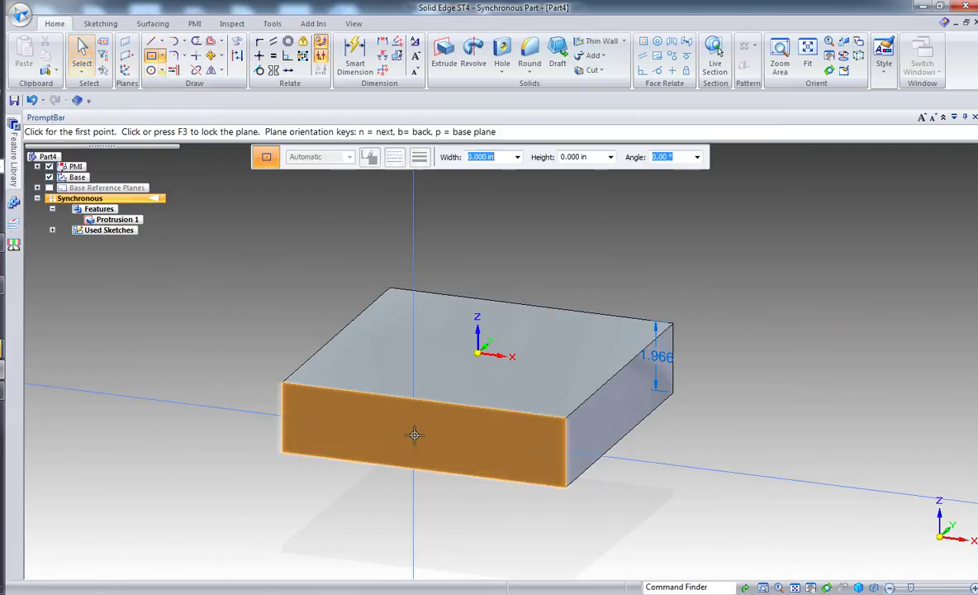
{"action": "left_click", "coordinate": [416, 427]}
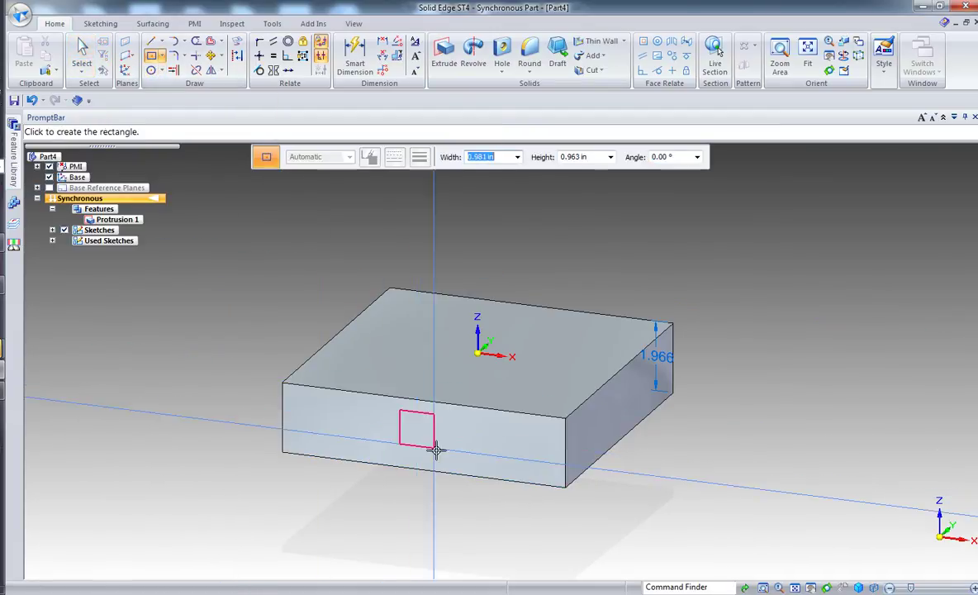
{"action": "left_click", "coordinate": [440, 453]}
{"action": "key", "text": "Escape"}
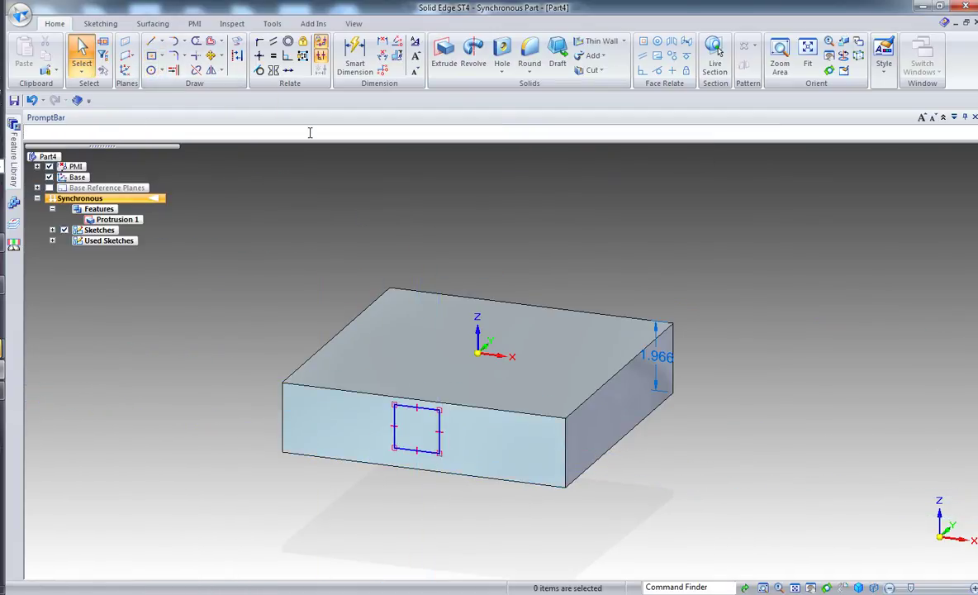
Connect the rectangle's top edge to the block's top model edge
{"action": "left_click", "coordinate": [259, 43]}
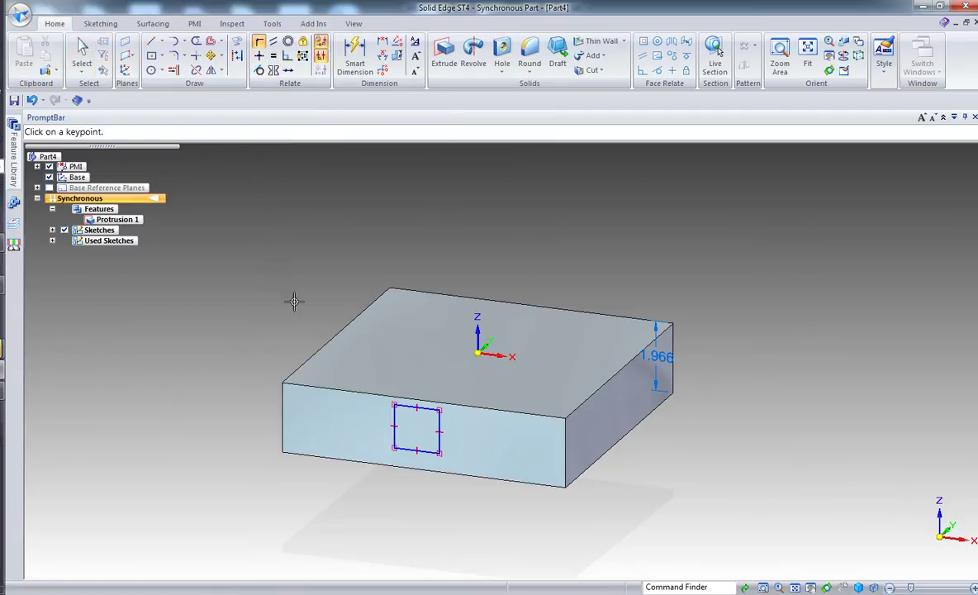
{"action": "scroll", "coordinate": [293, 327], "scroll_direction": "up", "scroll_amount": 5}
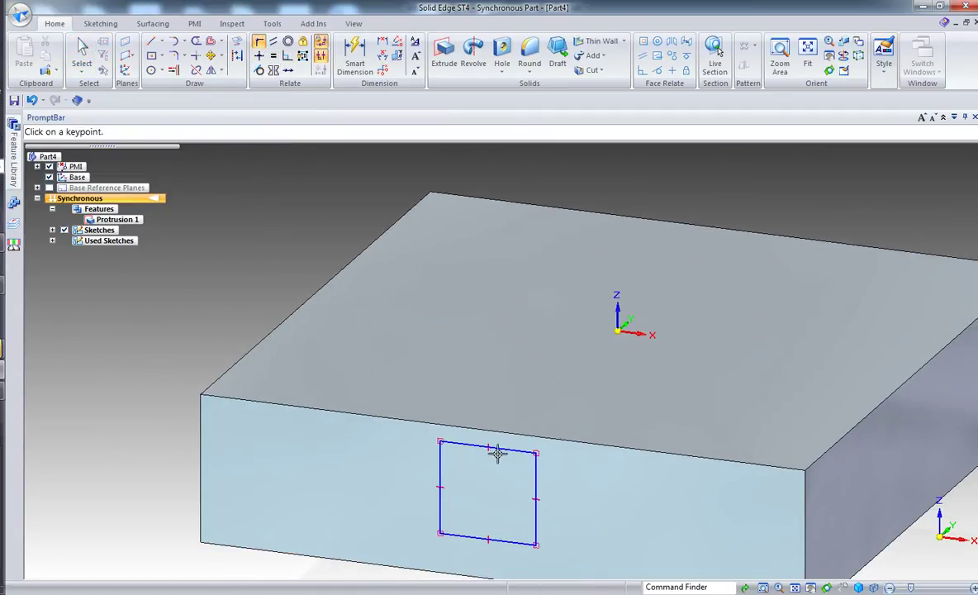
{"action": "left_click", "coordinate": [488, 448]}
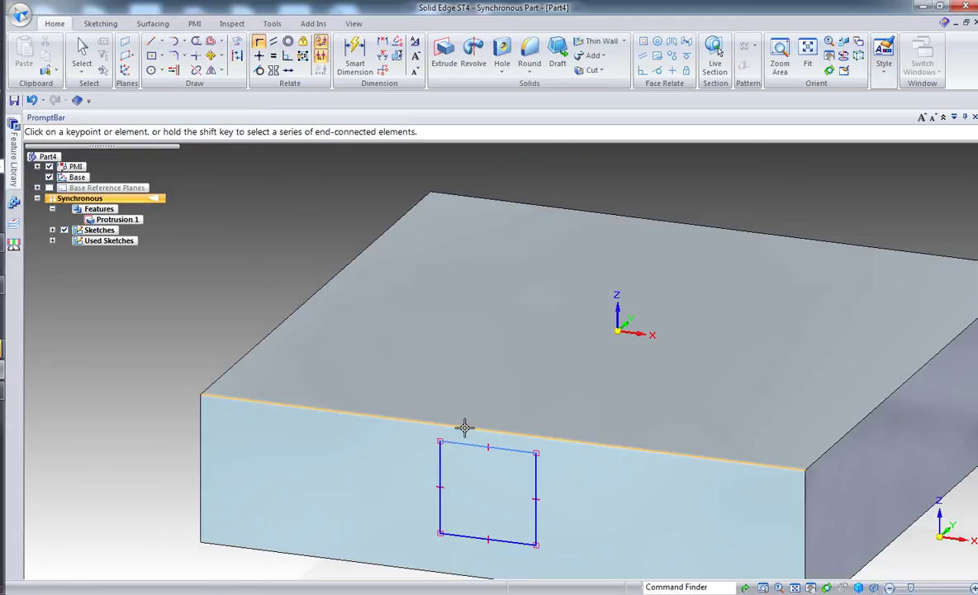
{"action": "left_click", "coordinate": [464, 427]}
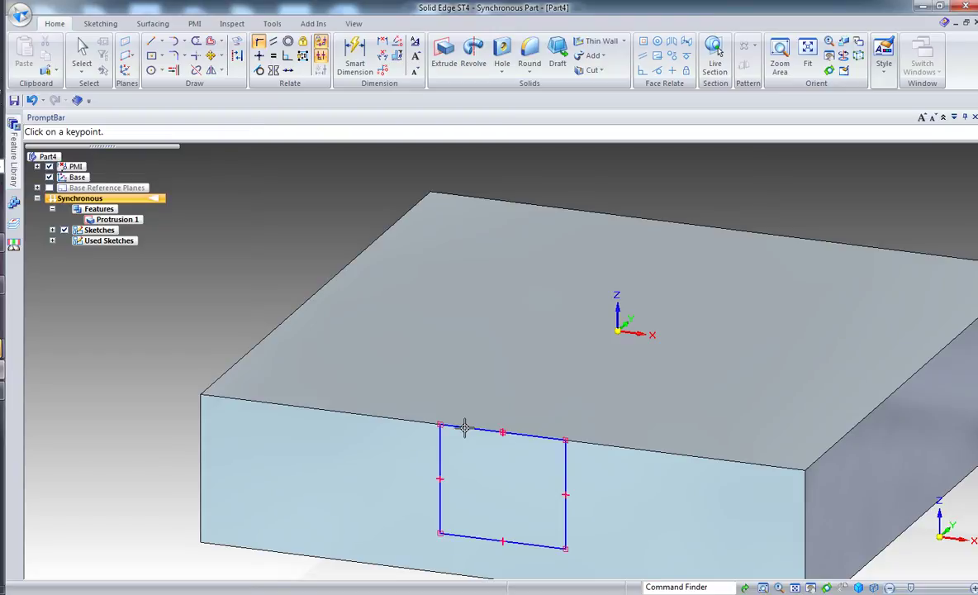
{"action": "scroll", "coordinate": [181, 450], "scroll_direction": "down", "scroll_amount": 2}
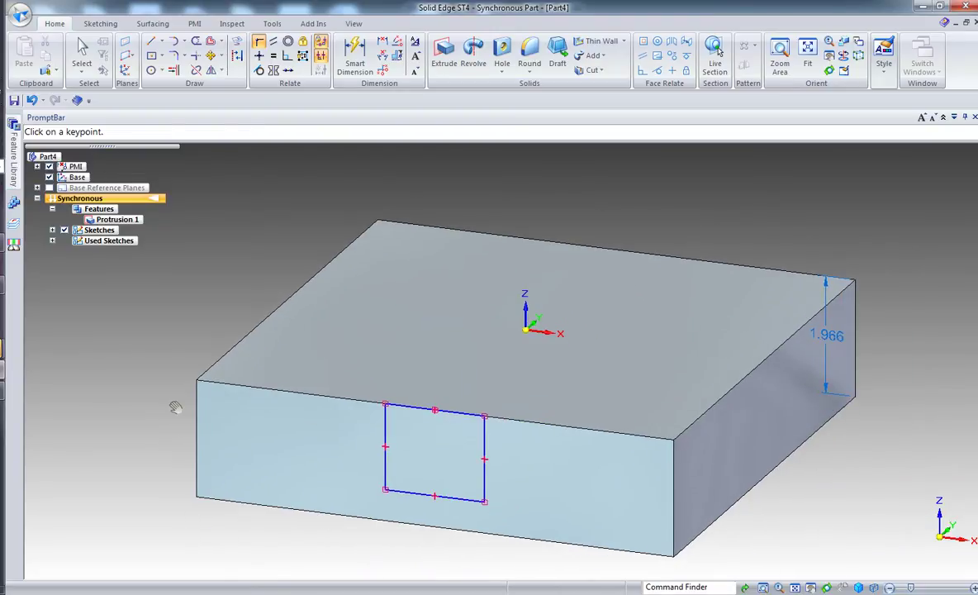
{"action": "key", "text": "Escape"}
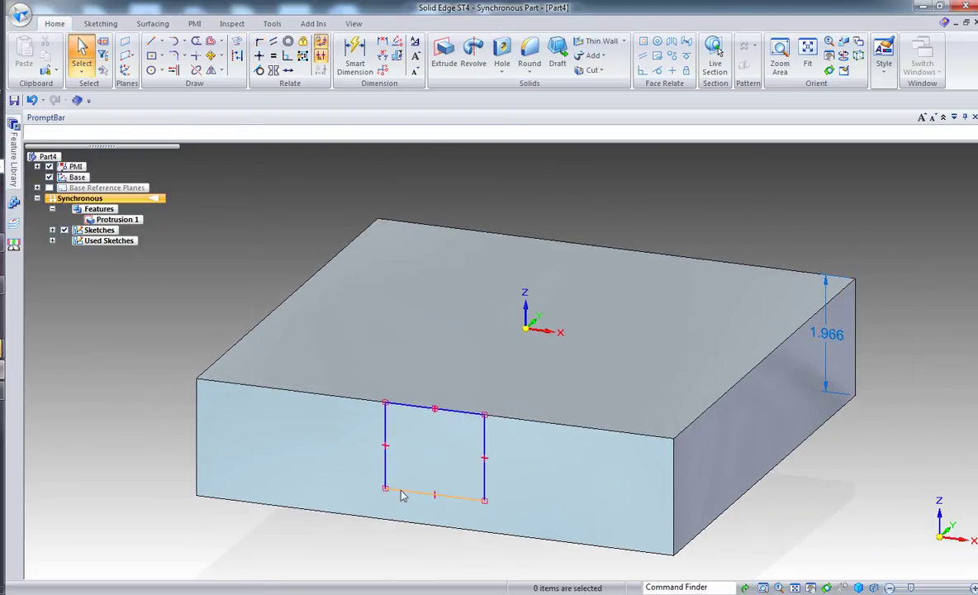
Drag the rectangle's bottom edge to make it wider and shorter
{"action": "left_click", "coordinate": [385, 489]}
{"action": "mouse_move", "coordinate": [385, 489]}
{"action": "left_mouse_down"}
{"action": "mouse_move", "coordinate": [361, 455]}
{"action": "mouse_move", "coordinate": [376, 445]}
{"action": "mouse_move", "coordinate": [367, 446]}
{"action": "left_mouse_up"}
{"action": "scroll", "coordinate": [241, 430], "scroll_direction": "down", "scroll_amount": 2}
{"action": "mouse_move", "coordinate": [241, 430]}
{"action": "middle_mouse_down"}
{"action": "mouse_move", "coordinate": [291, 400]}
{"action": "mouse_move", "coordinate": [293, 426]}
{"action": "middle_mouse_up"}
Extrude the small rectangle region into the block to cut the notch, Protrusion 2
{"action": "left_click", "coordinate": [366, 425]}
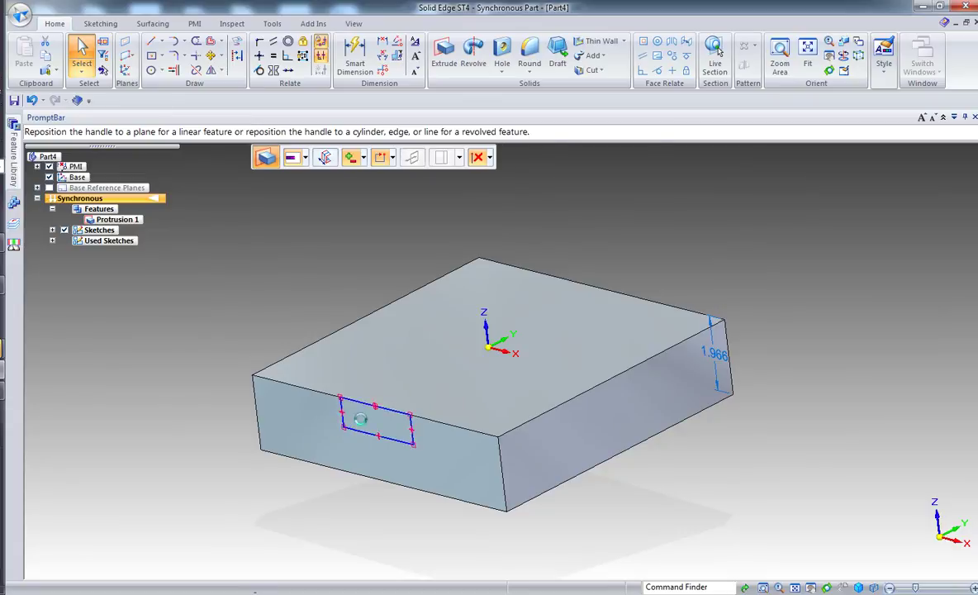
{"action": "left_click", "coordinate": [331, 427]}
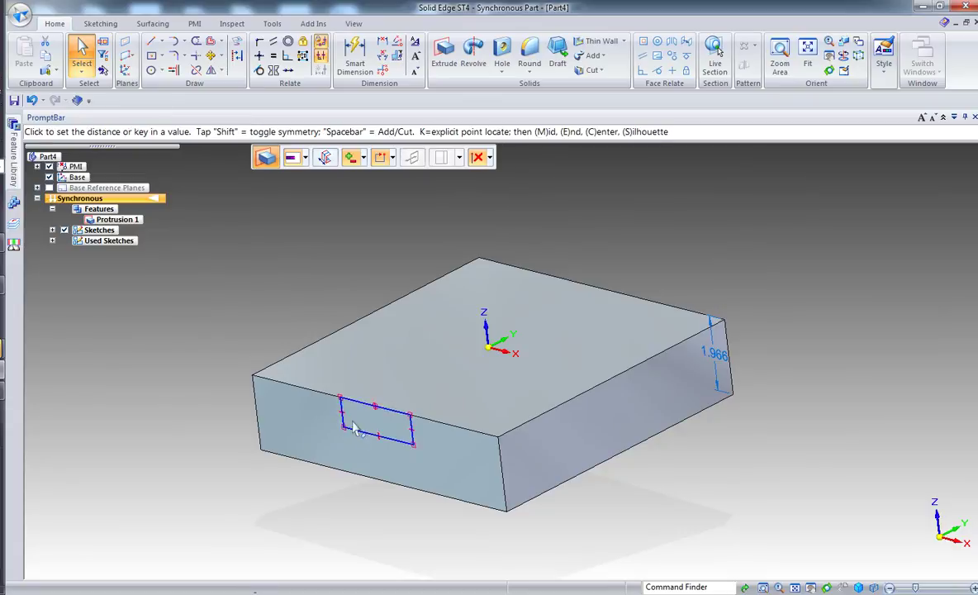
{"action": "left_click", "coordinate": [222, 420]}
{"action": "scroll", "coordinate": [209, 424], "scroll_direction": "up", "scroll_amount": 2}
{"action": "scroll", "coordinate": [209, 423], "scroll_direction": "up", "scroll_amount": 3}
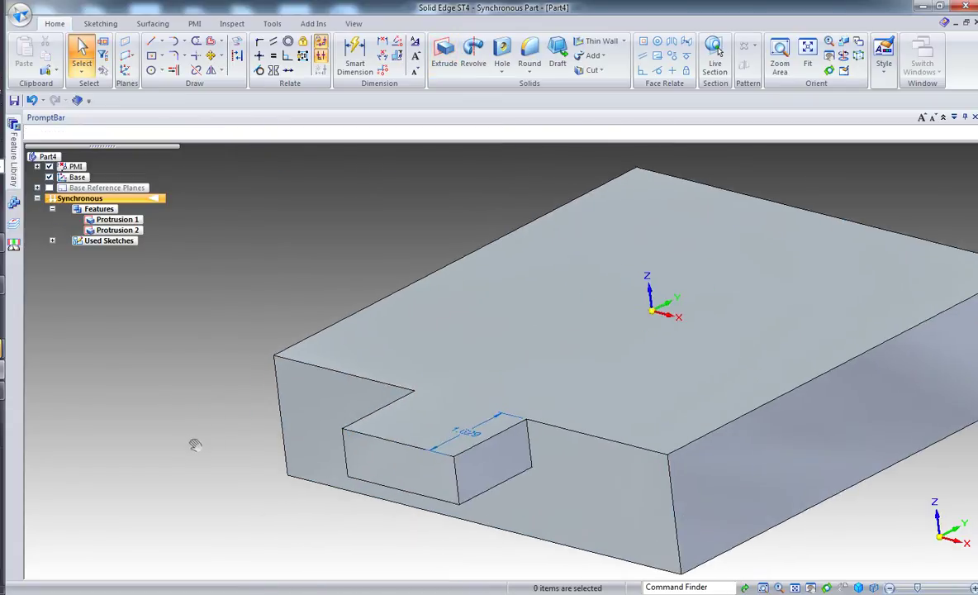
Round the notch's four vertical edges with a 0.250 in radius
{"action": "left_click", "coordinate": [529, 54]}
{"action": "left_click", "coordinate": [544, 457]}
{"action": "left_click", "coordinate": [483, 494]}
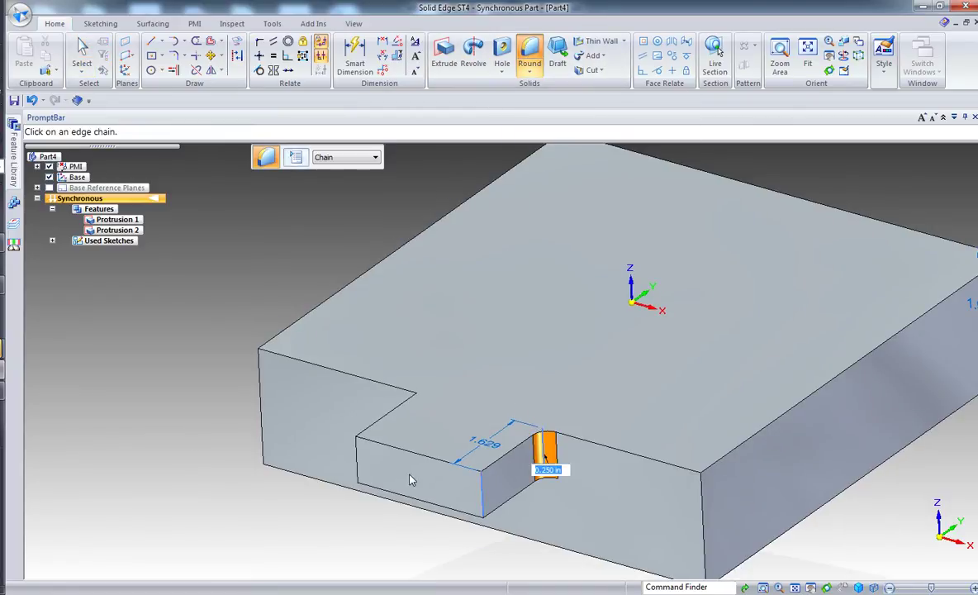
{"action": "left_click", "coordinate": [356, 456]}
{"action": "left_click", "coordinate": [418, 413]}
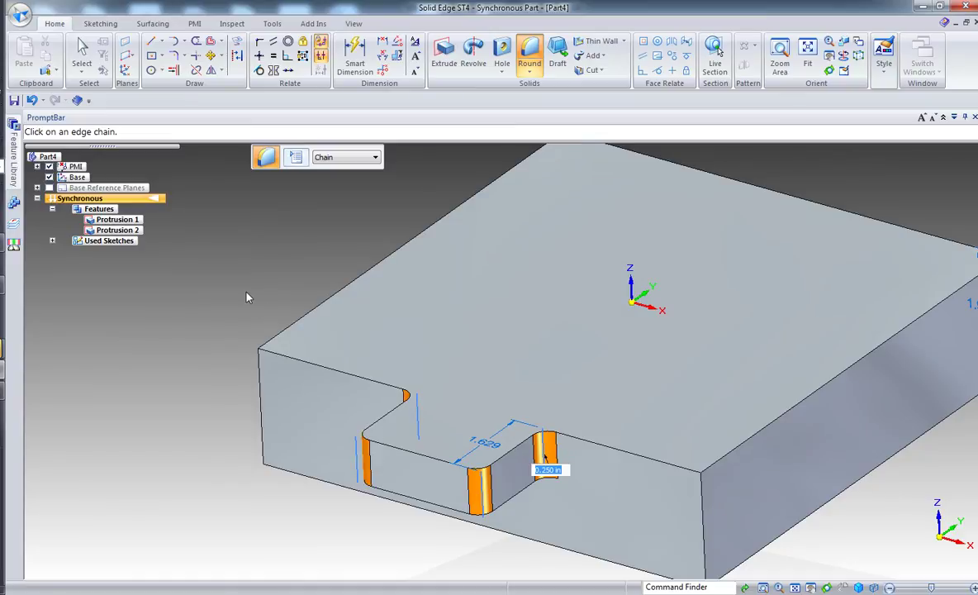
{"action": "key", "text": "Return"}
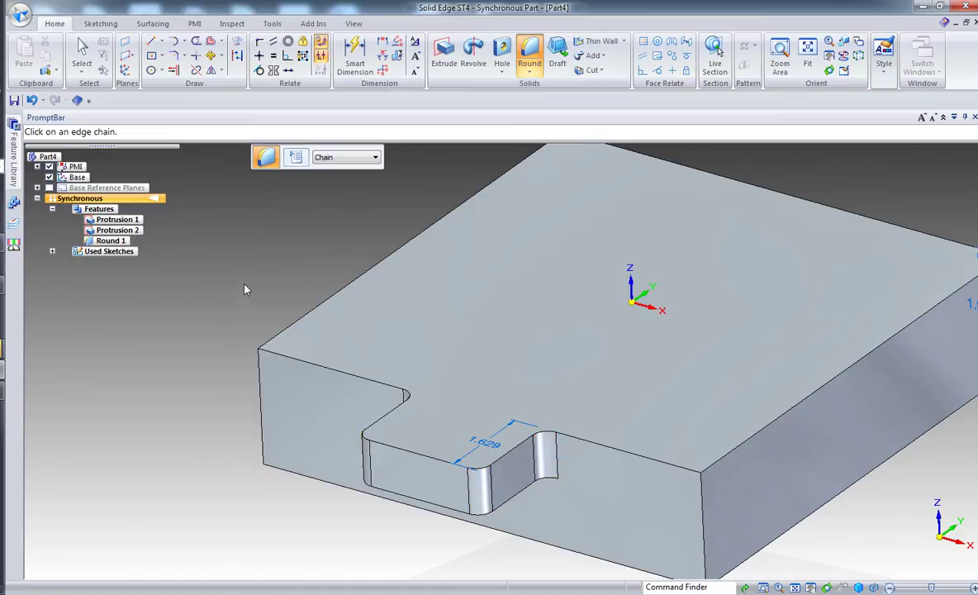
{"action": "key", "text": "Escape"}
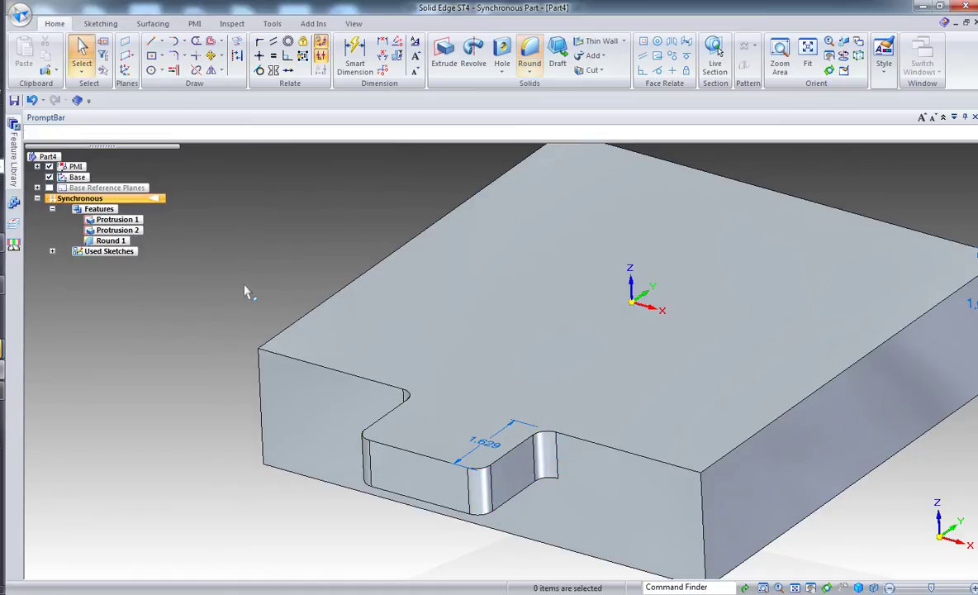
Shell the block with 0.500 in walls, leaving the top open and excluding the notch
{"action": "left_click", "coordinate": [600, 43]}
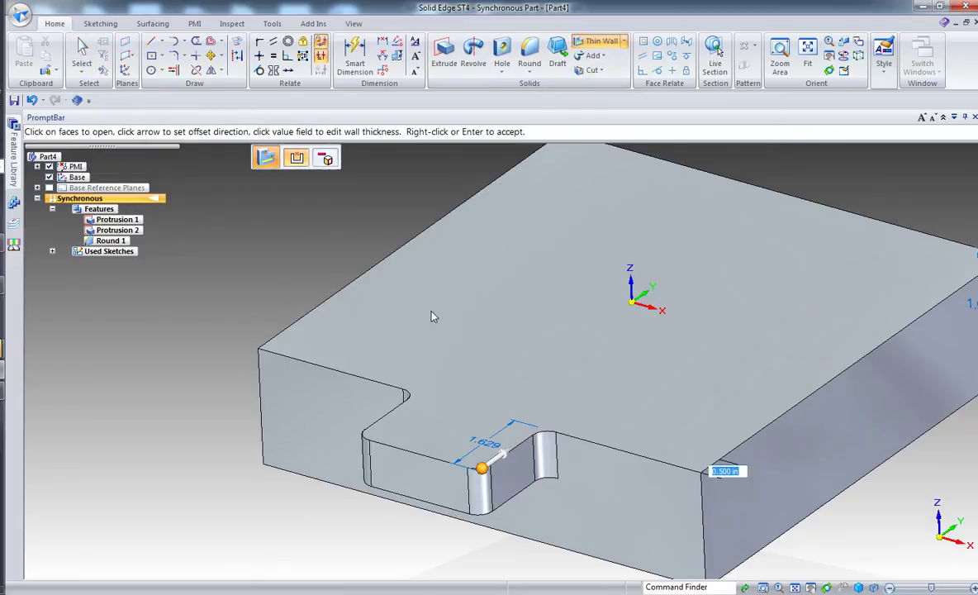
{"action": "left_click", "coordinate": [508, 327]}
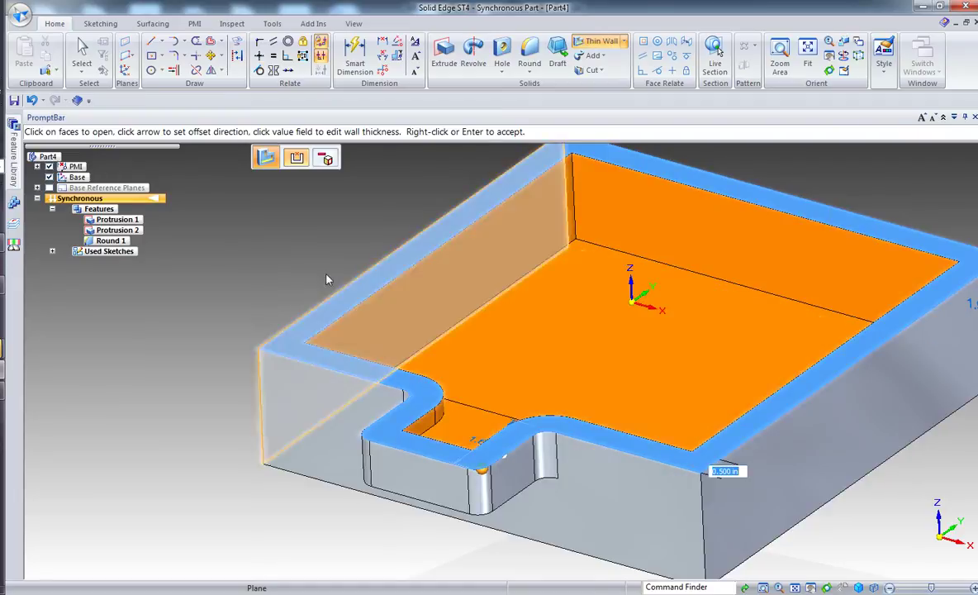
{"action": "left_click", "coordinate": [329, 159]}
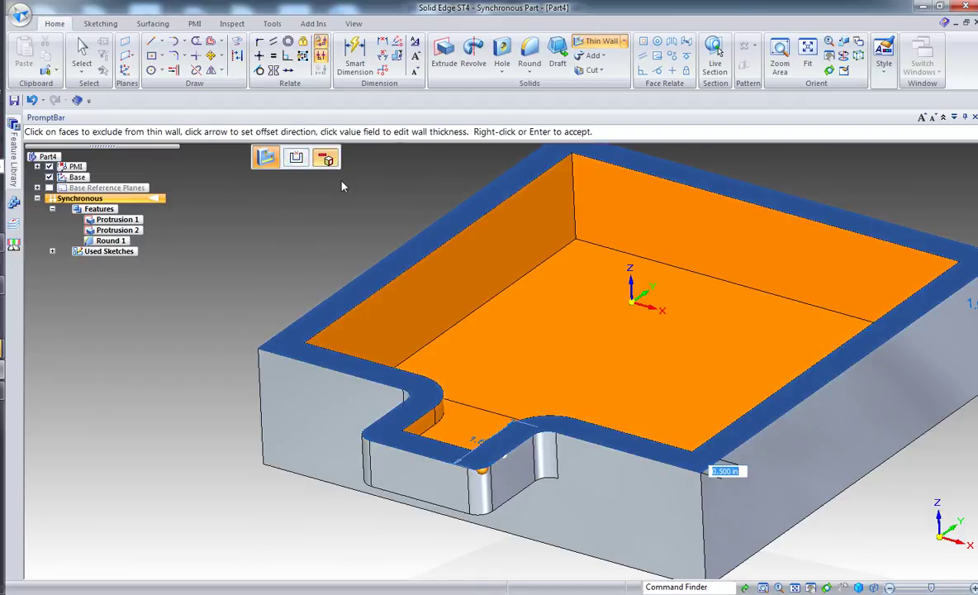
{"action": "key", "text": "ctrl+t"}
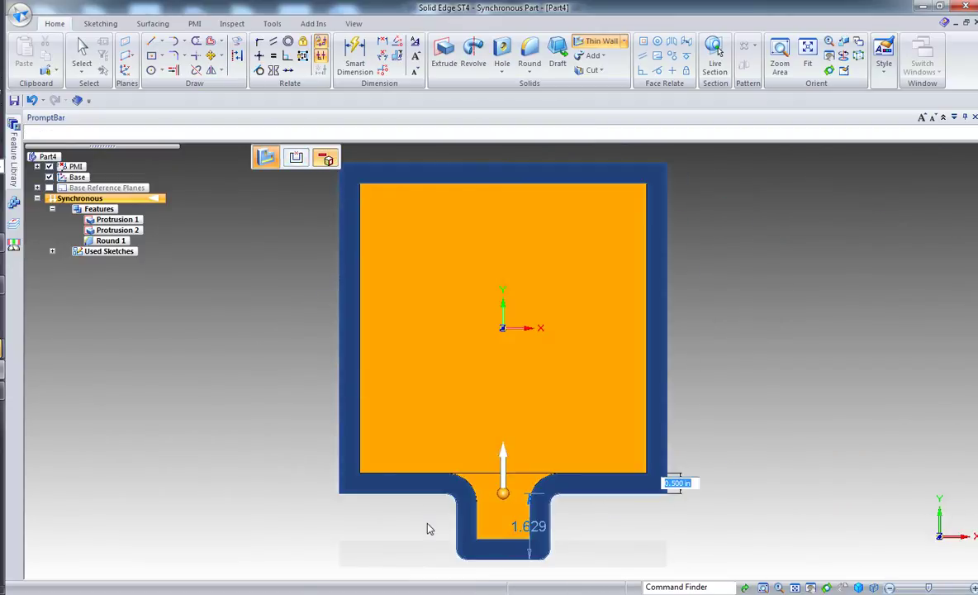
{"action": "left_click", "coordinate": [578, 463]}
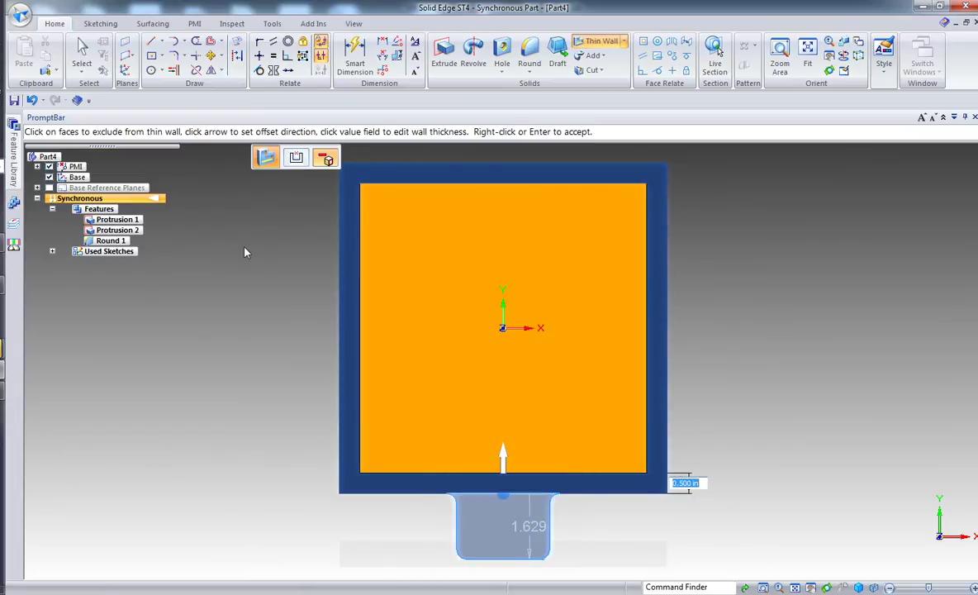
{"action": "key", "text": "ctrl+i"}
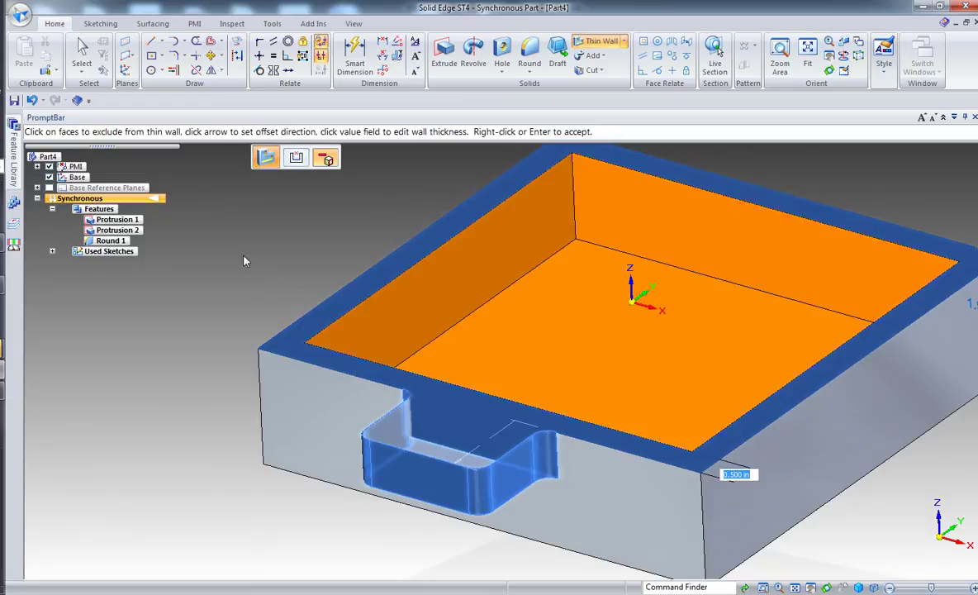
{"action": "right_click", "coordinate": [244, 261]}
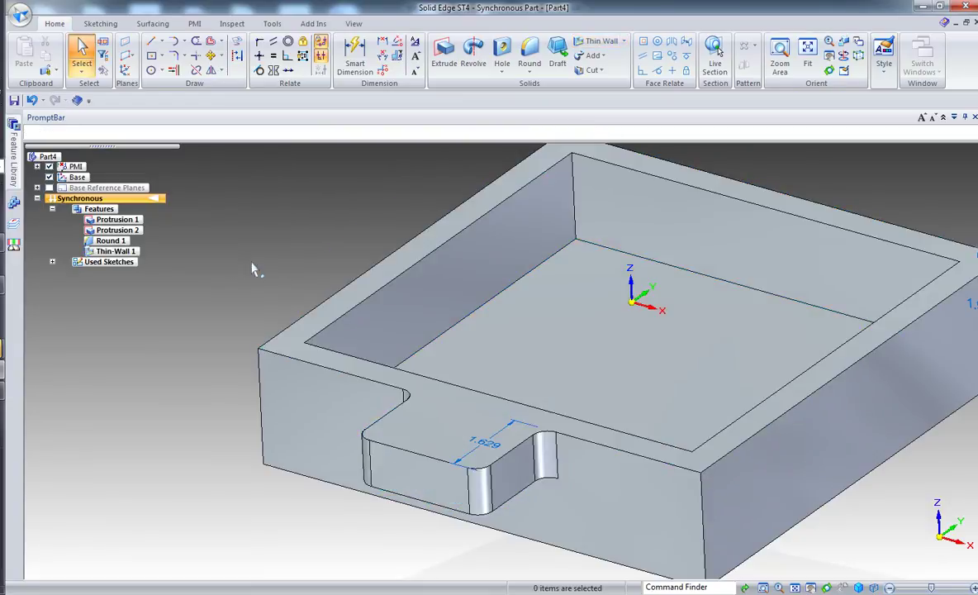
{"action": "key", "text": "ctrl+f"}
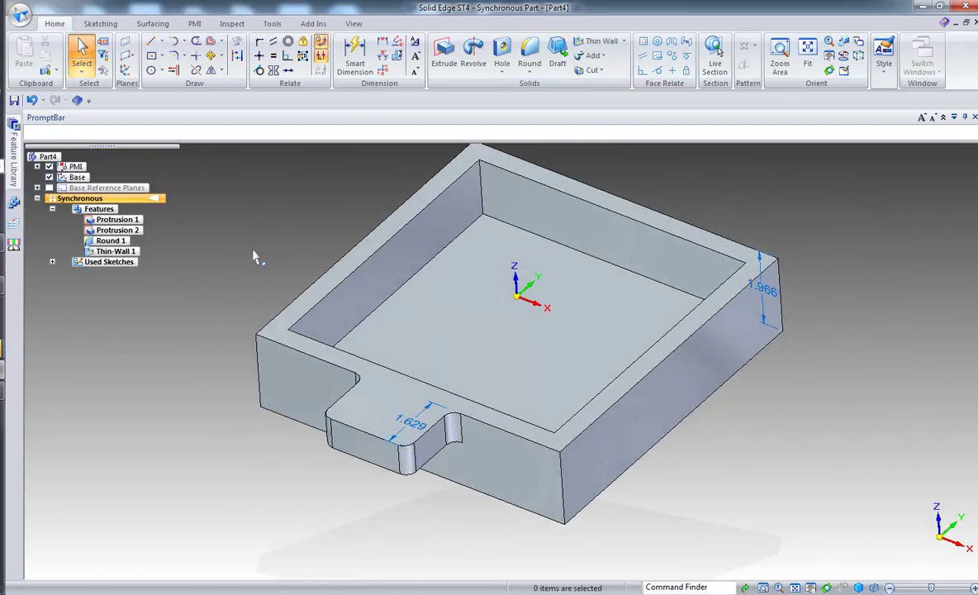
Place a 0.250 in hole on the tab face and nudge it toward the outer corner
{"action": "left_click", "coordinate": [502, 49]}
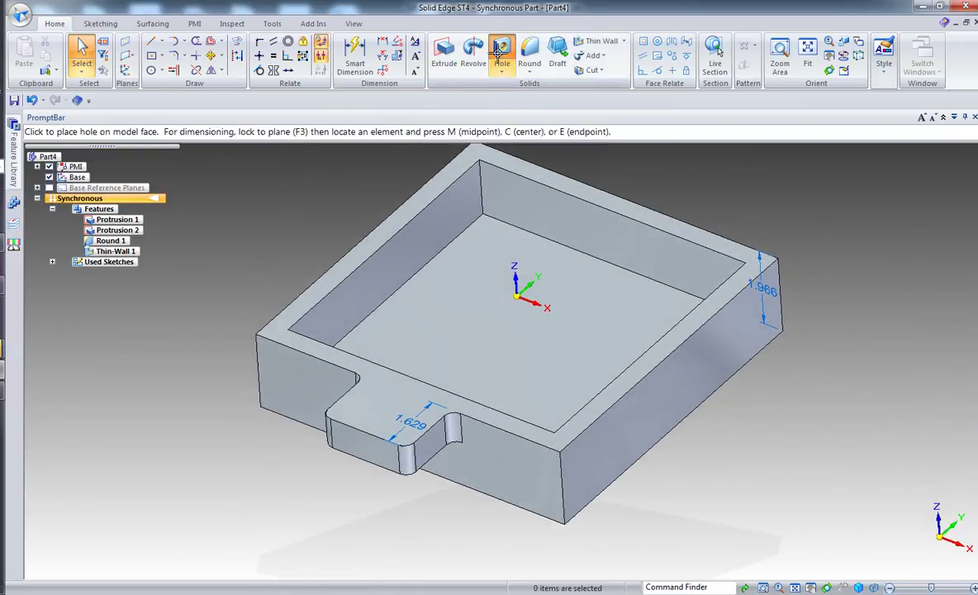
{"action": "left_click", "coordinate": [370, 410]}
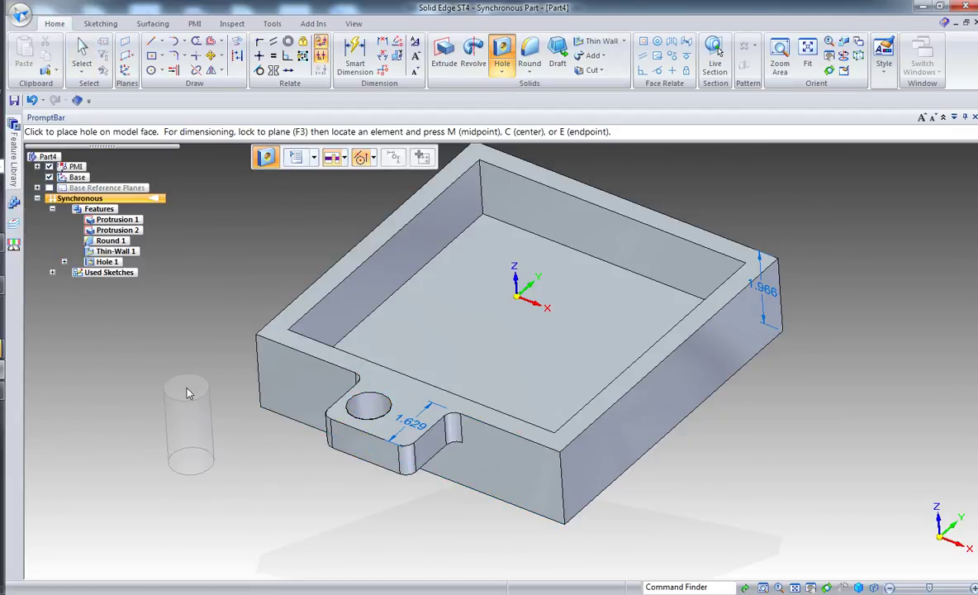
{"action": "key", "text": "Escape"}
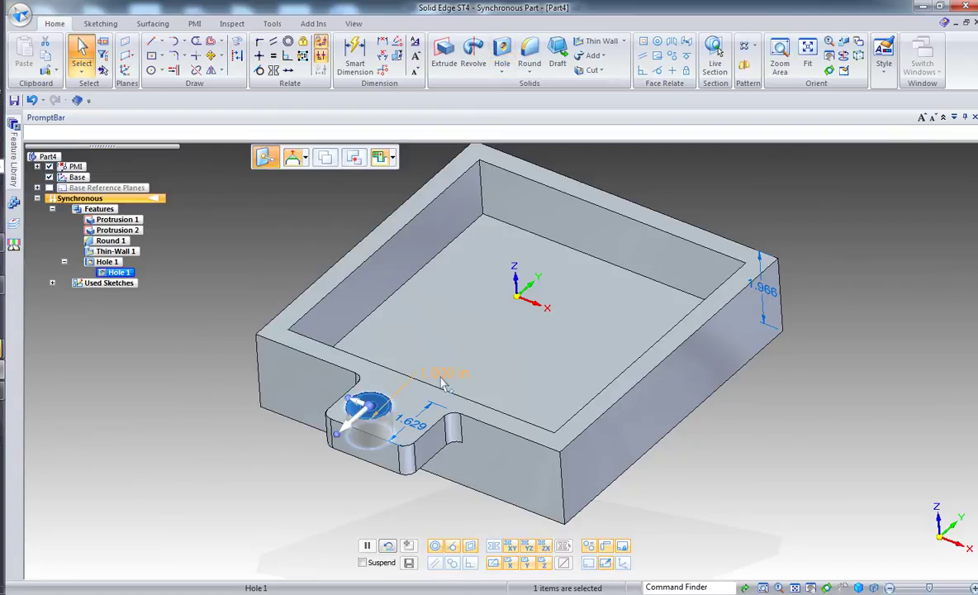
{"action": "key", "text": "Escape"}
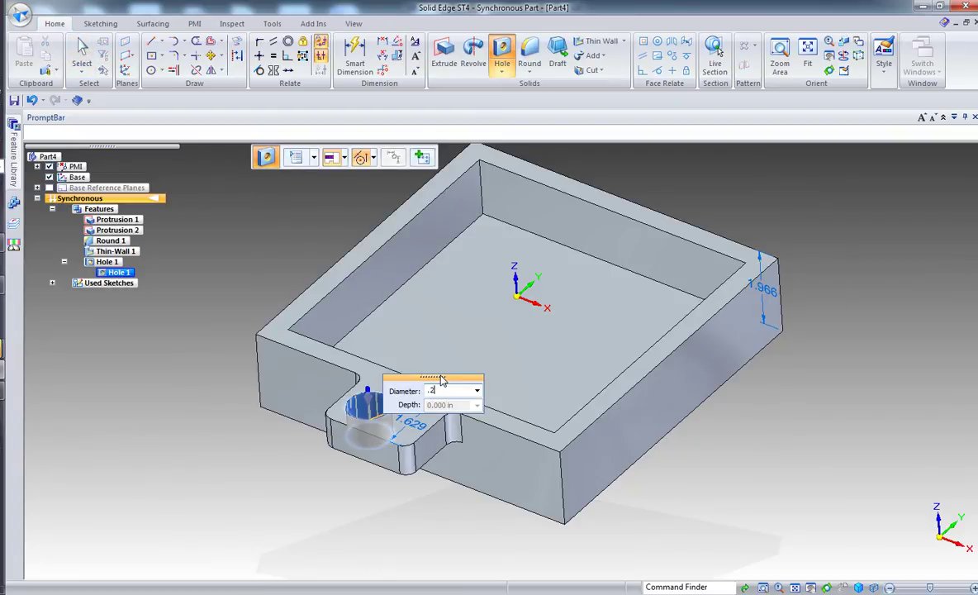
{"action": "key", "text": "Return"}
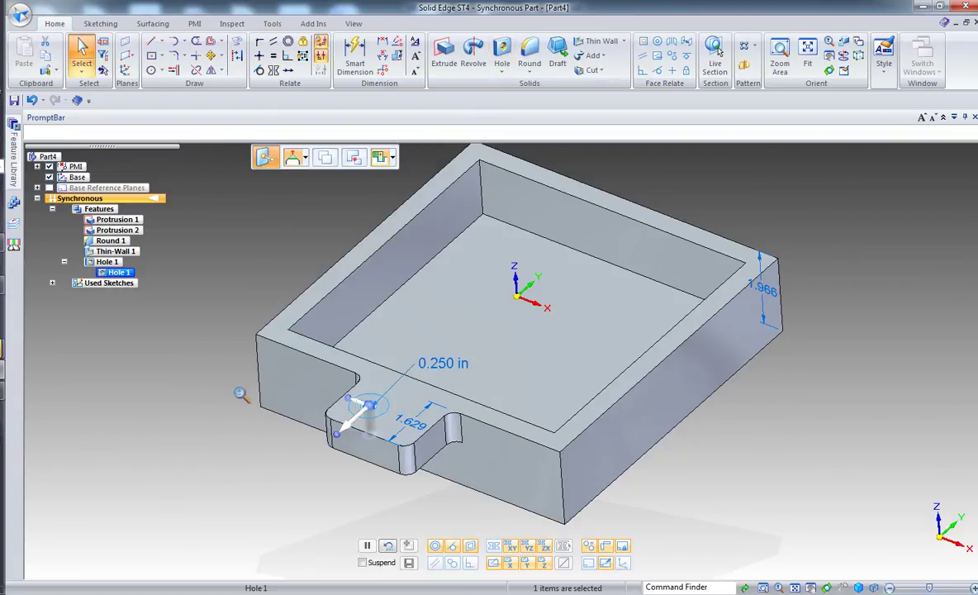
{"action": "scroll", "coordinate": [238, 444], "scroll_direction": "up", "scroll_amount": 3}
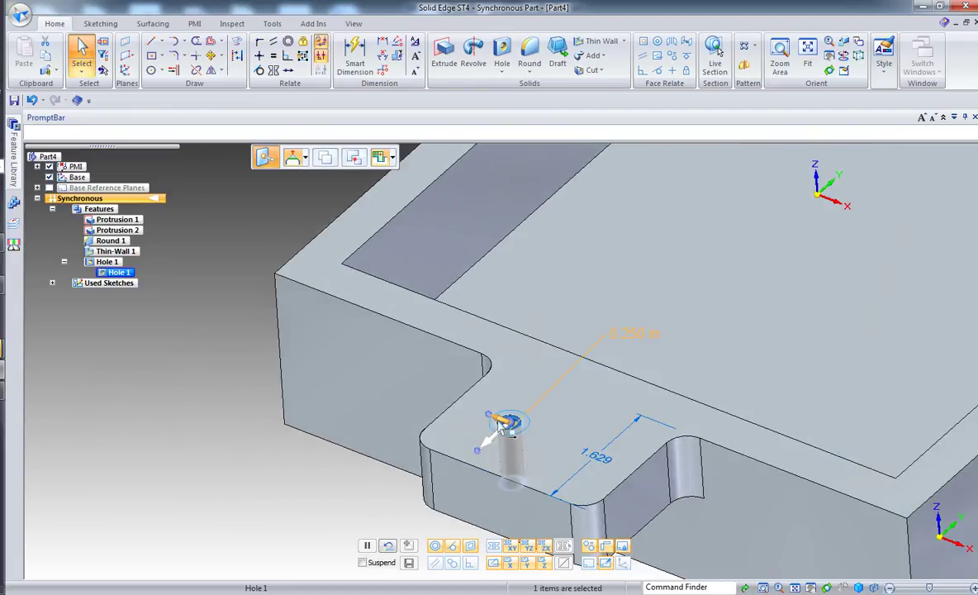
{"action": "left_click_drag", "start_coordinate": [500, 423], "coordinate": [453, 425]}
{"action": "scroll", "coordinate": [160, 386], "scroll_direction": "down", "scroll_amount": 3}
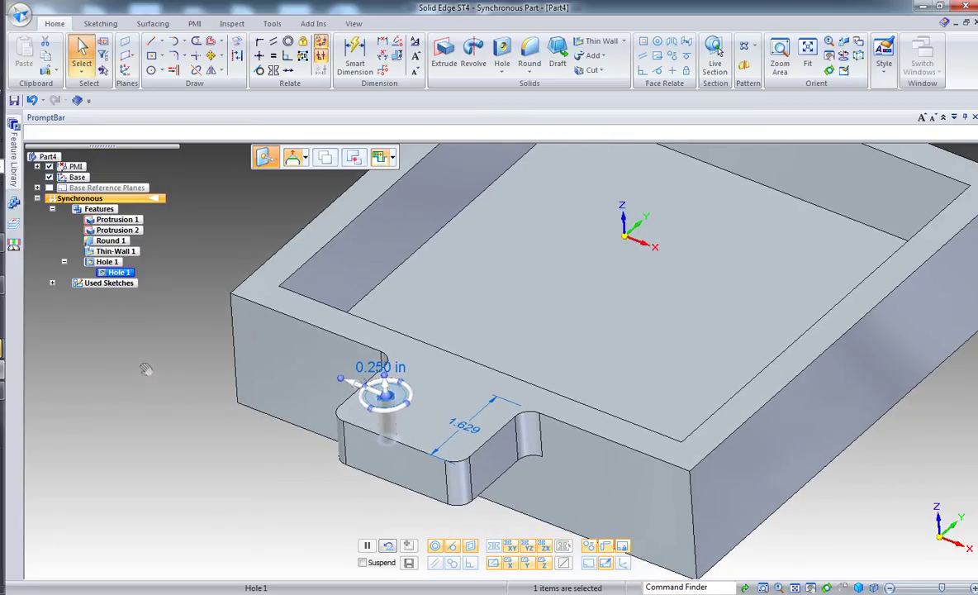
Mirror the tab hole about the base plane to create Hole 2
{"action": "left_click", "coordinate": [744, 64]}
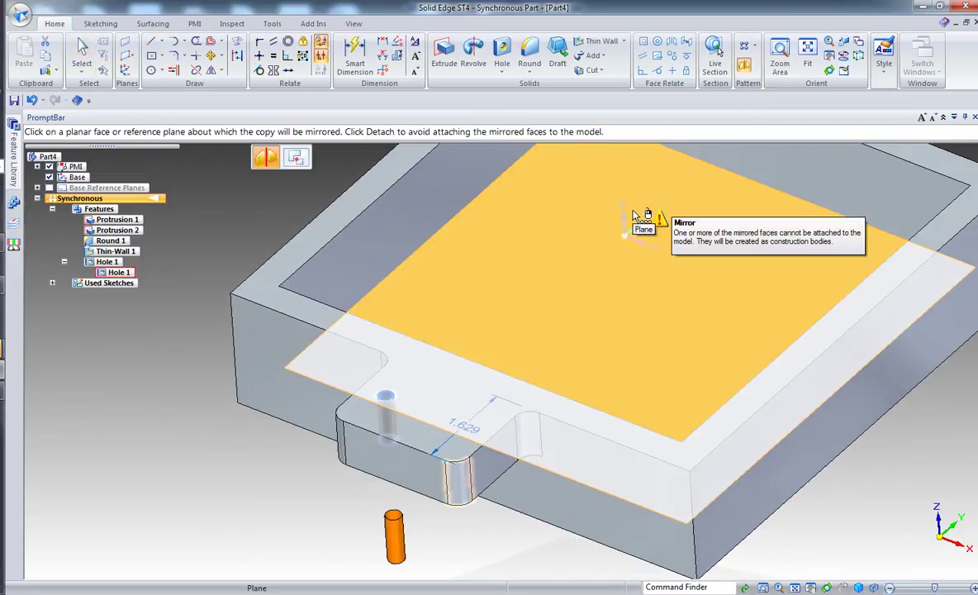
{"action": "right_click", "coordinate": [636, 217]}
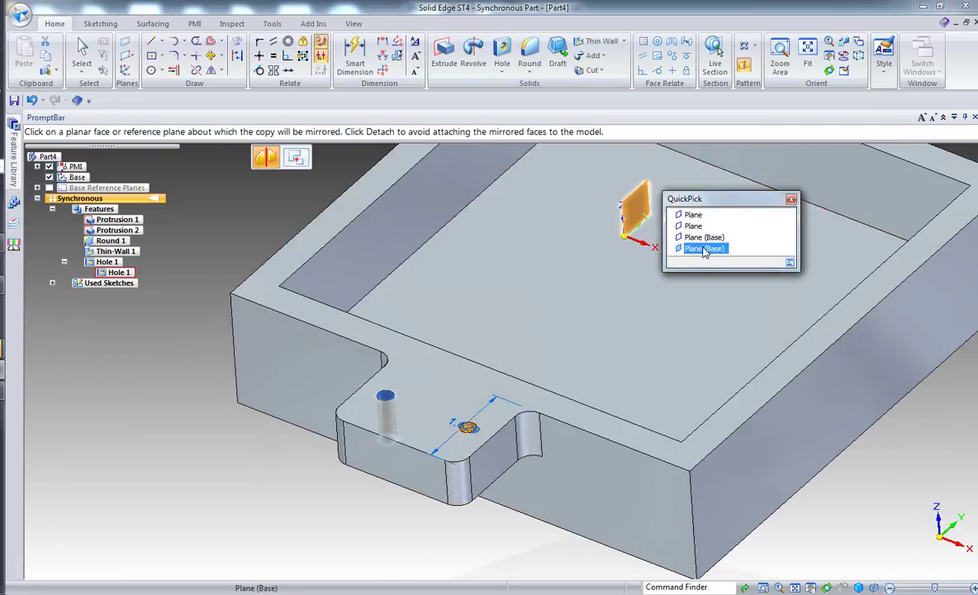
{"action": "left_click", "coordinate": [705, 248]}
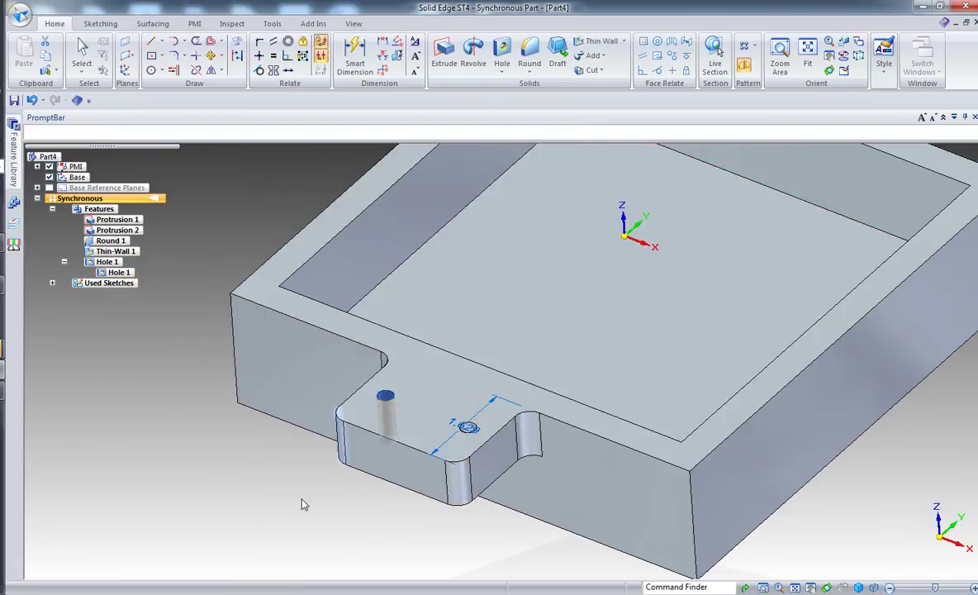
{"action": "left_click", "coordinate": [223, 487]}
{"action": "middle_click_drag", "start_coordinate": [205, 493], "coordinate": [177, 450]}
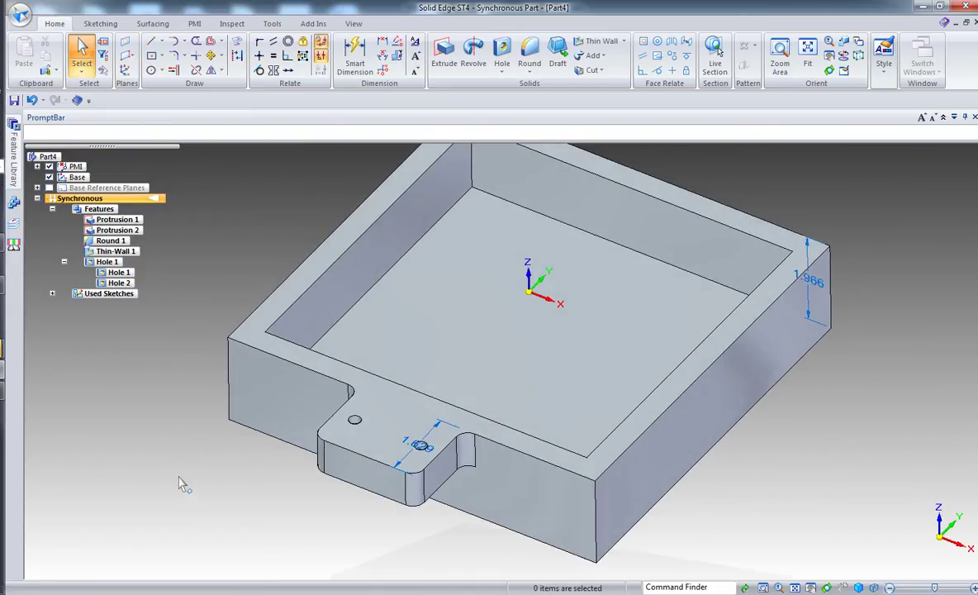
Hide the PMI dimensions and save the part as Box.par
{"action": "left_click", "coordinate": [50, 167]}
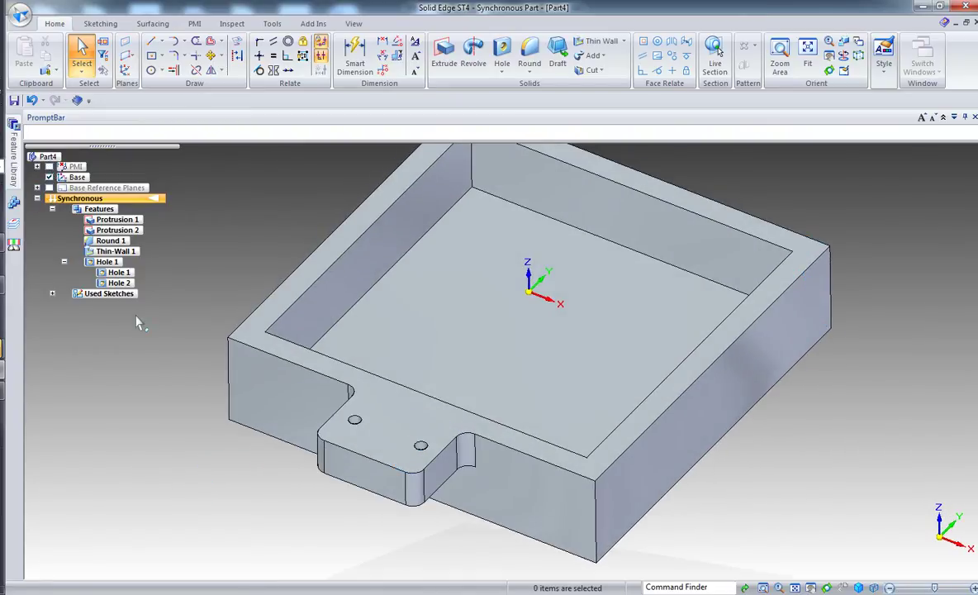
{"action": "key", "text": "ctrl+s"}
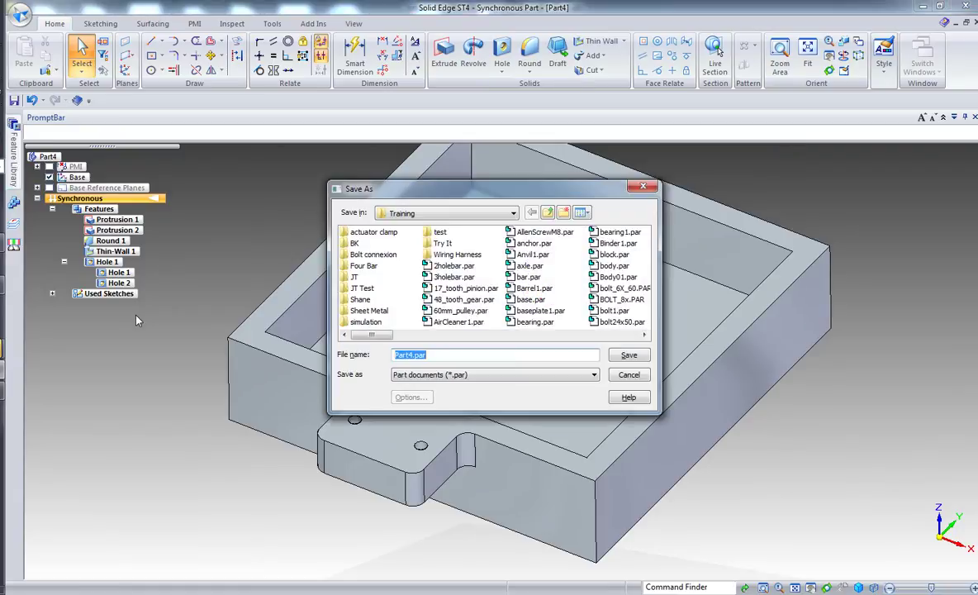
{"action": "type", "text": "Box"}
{"action": "key", "text": "Return"}
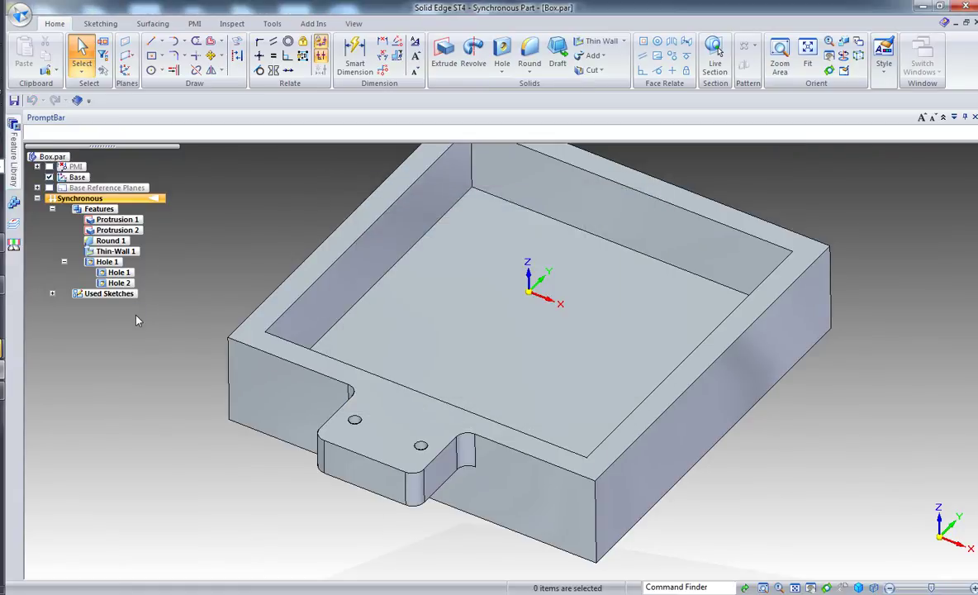
{"action": "key", "text": "ctrl+f"}
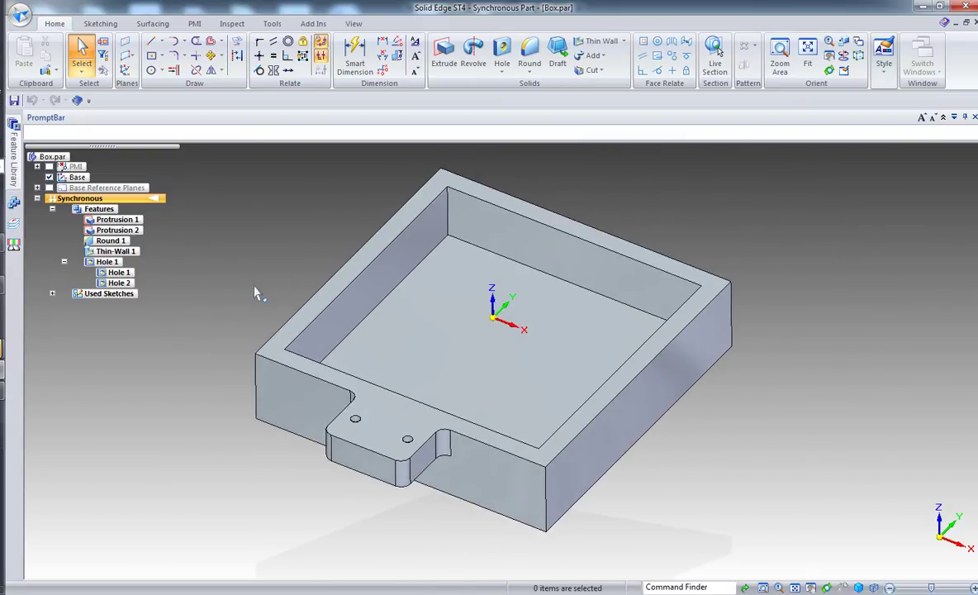
Create assembly Asm5 from the default template with Box.par as its first component
{"action": "left_click", "coordinate": [20, 17]}
{"action": "mouse_move", "coordinate": [55, 43]}
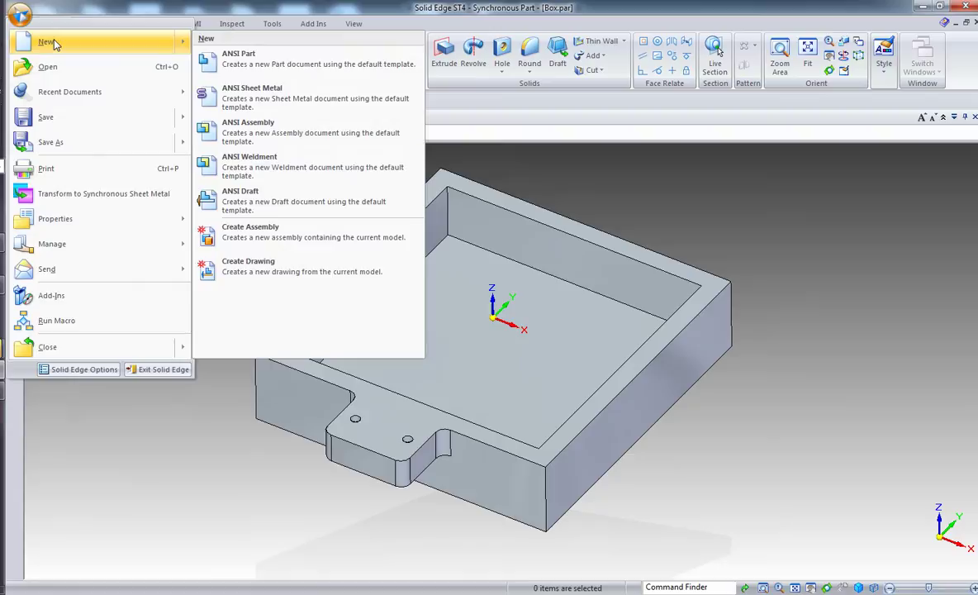
{"action": "left_click", "coordinate": [253, 235]}
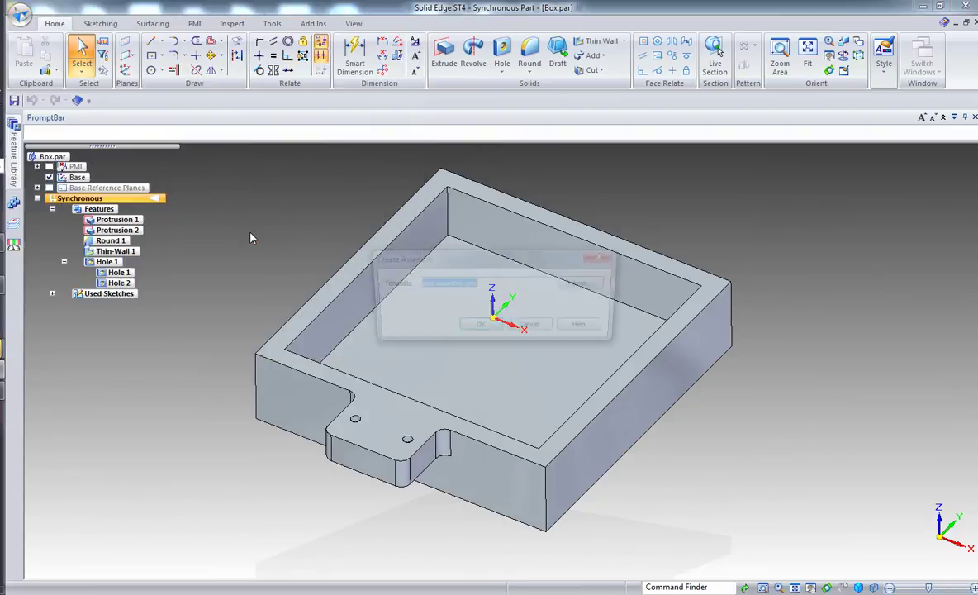
{"action": "left_click", "coordinate": [474, 329]}
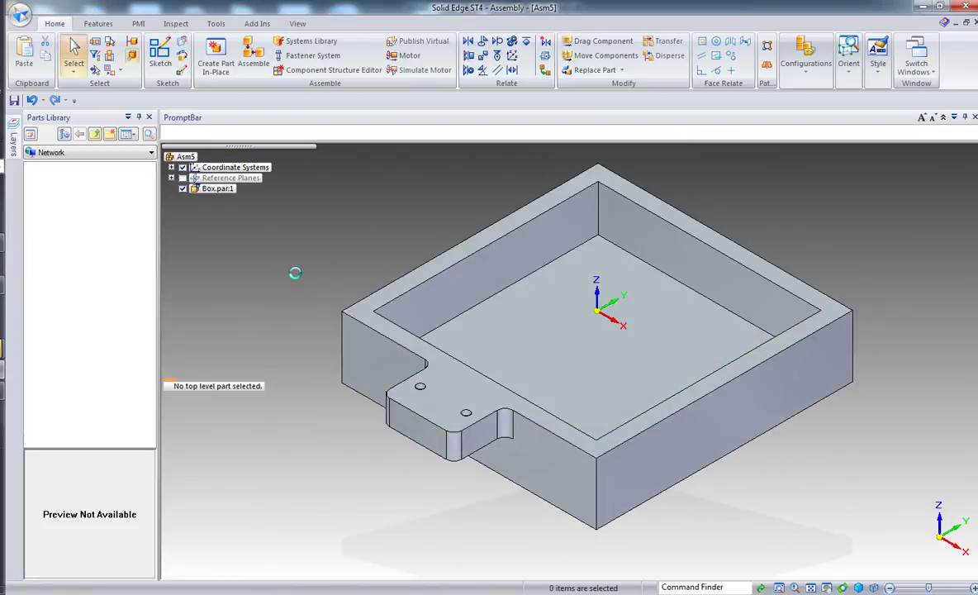
{"action": "left_click", "coordinate": [206, 188]}
{"action": "left_click", "coordinate": [183, 158]}
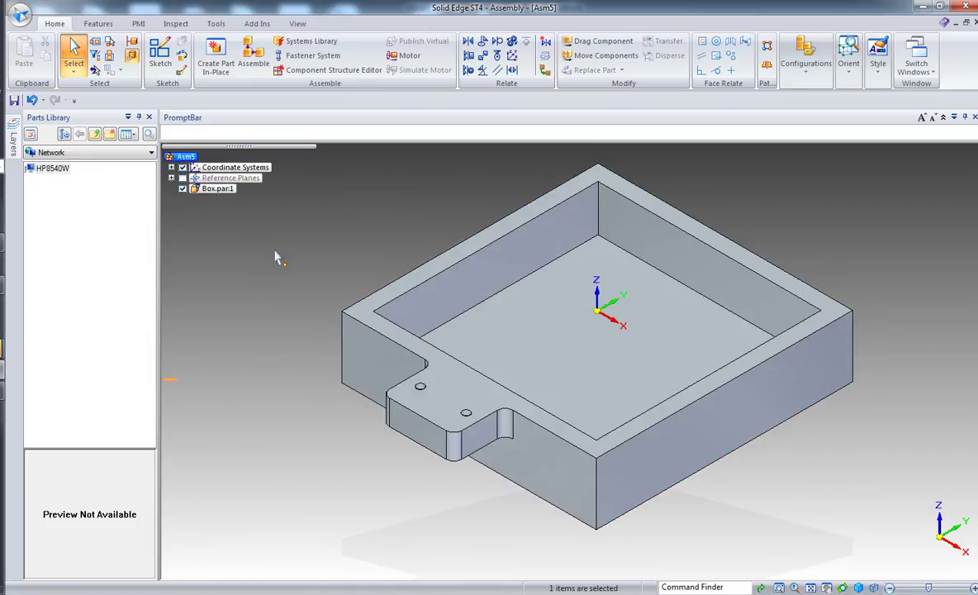
{"action": "scroll", "coordinate": [302, 241], "scroll_direction": "down", "scroll_amount": 2}
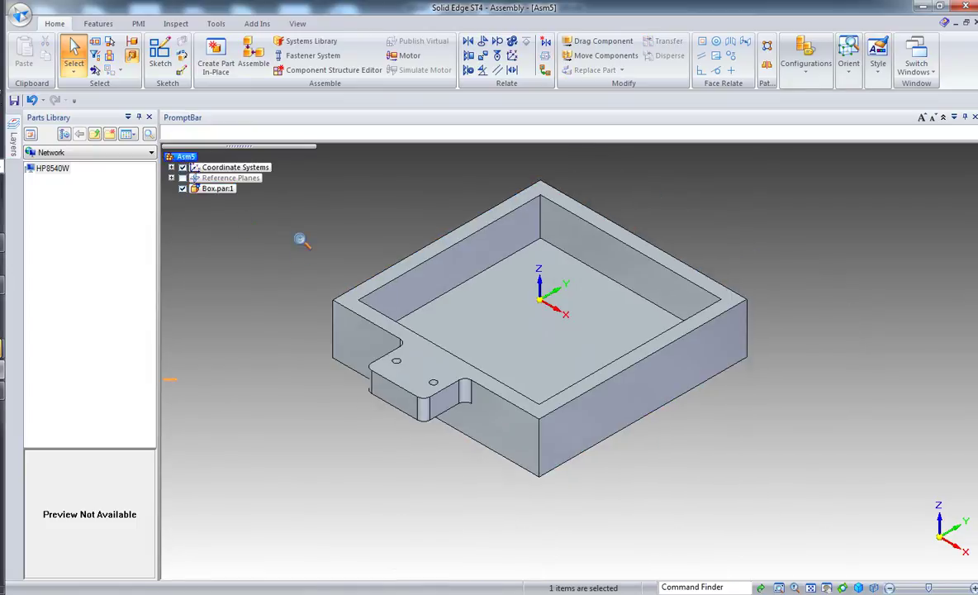
Save the new assembly with the file name Box
{"action": "left_click", "coordinate": [14, 100]}
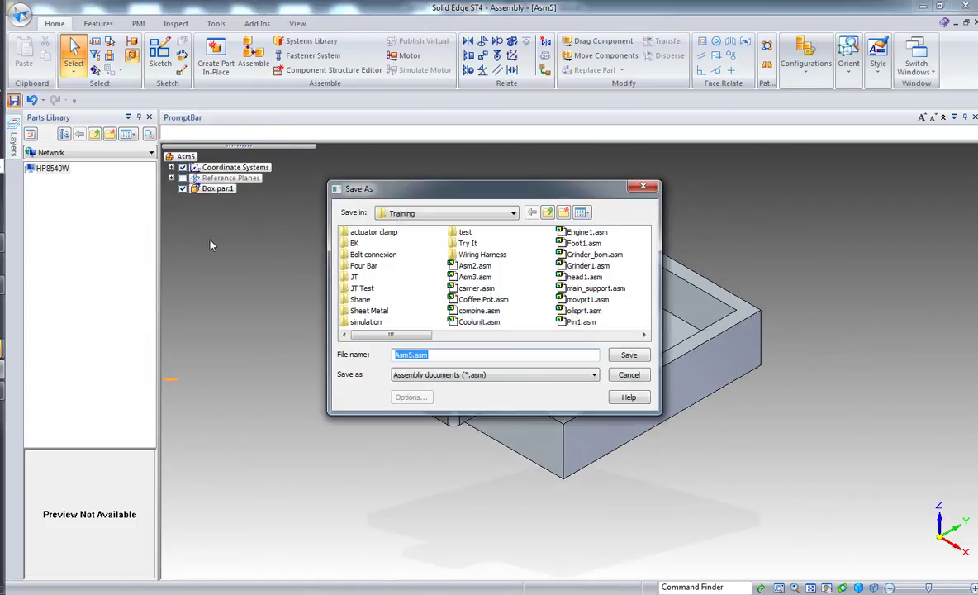
{"action": "type", "text": "Box"}
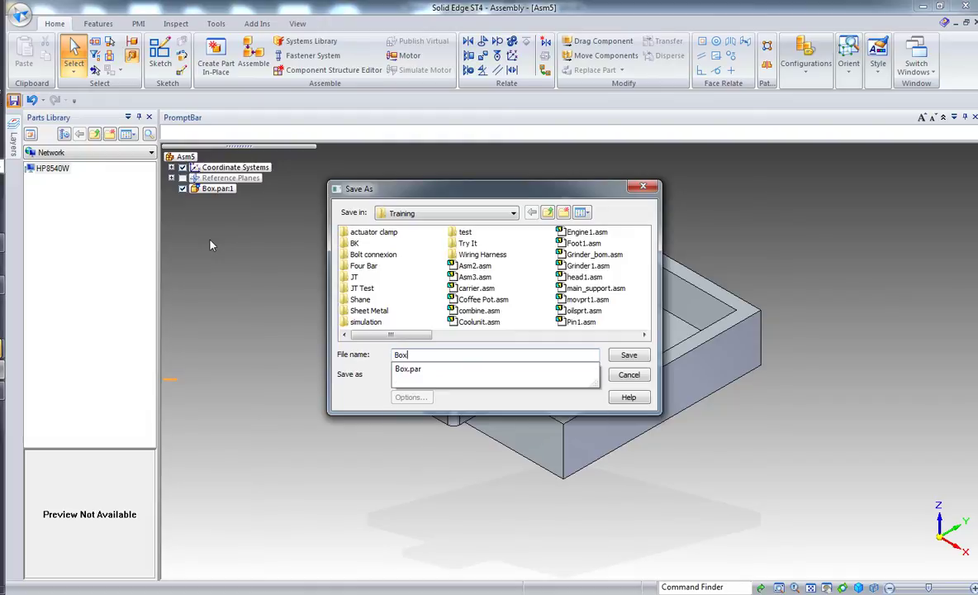
{"action": "key", "text": "Return"}
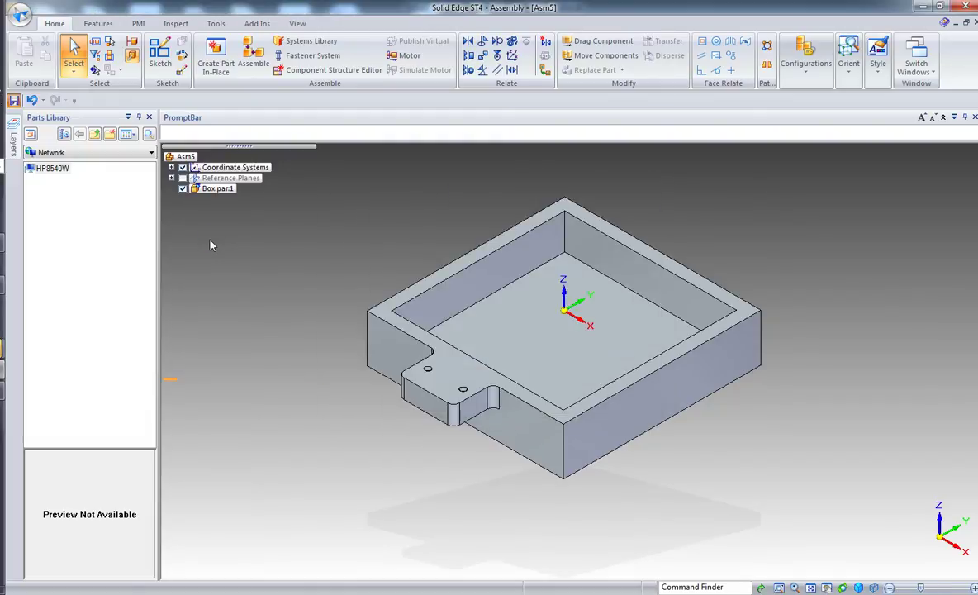
Switch to the Box.par part window and close it
{"action": "left_click", "coordinate": [915, 65]}
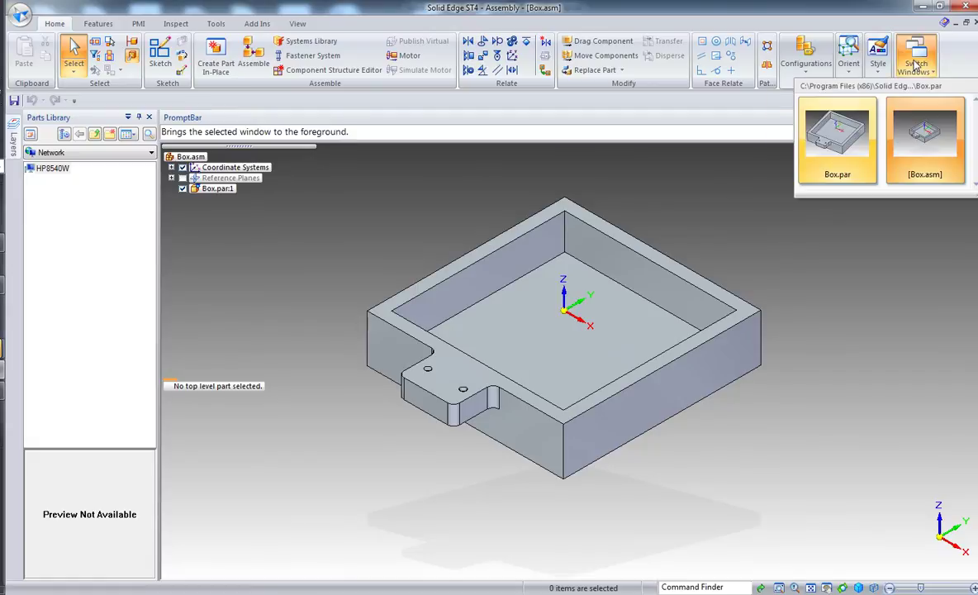
{"action": "left_click", "coordinate": [847, 152]}
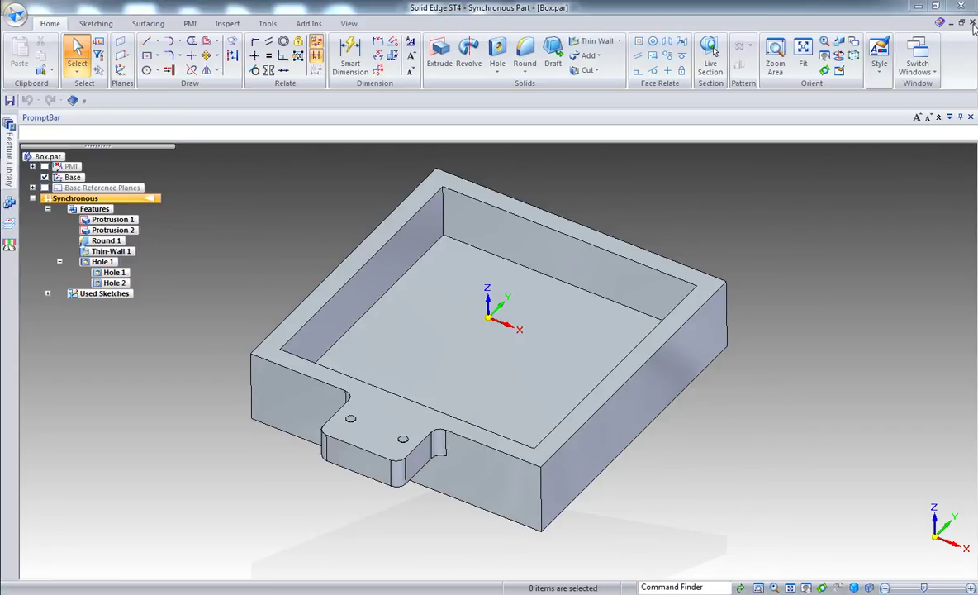
{"action": "left_click", "coordinate": [973, 23]}
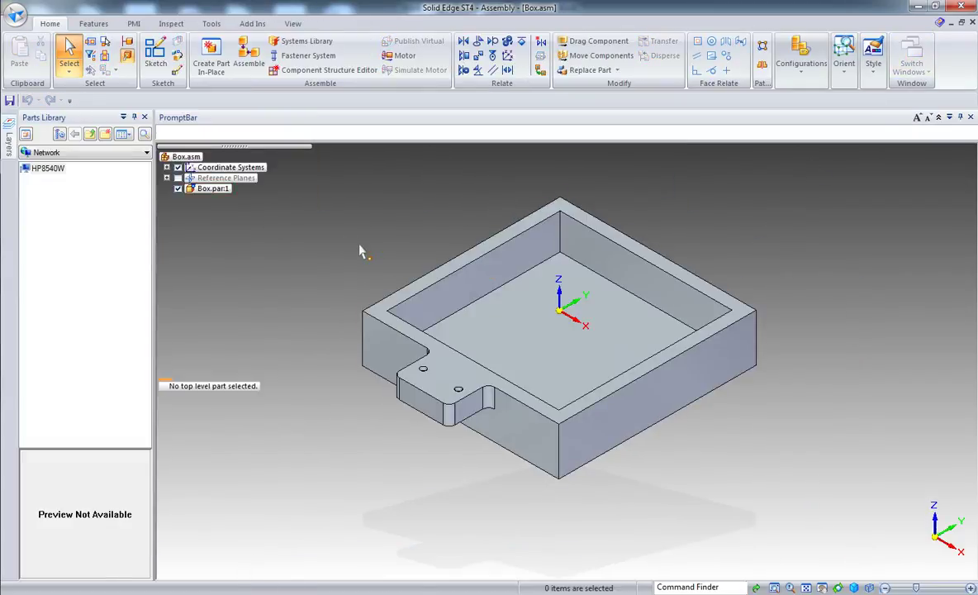
Create a grounded in-place part named Cover and start editing it
{"action": "middle_click_drag", "start_coordinate": [351, 263], "coordinate": [415, 265], "text": "shift"}
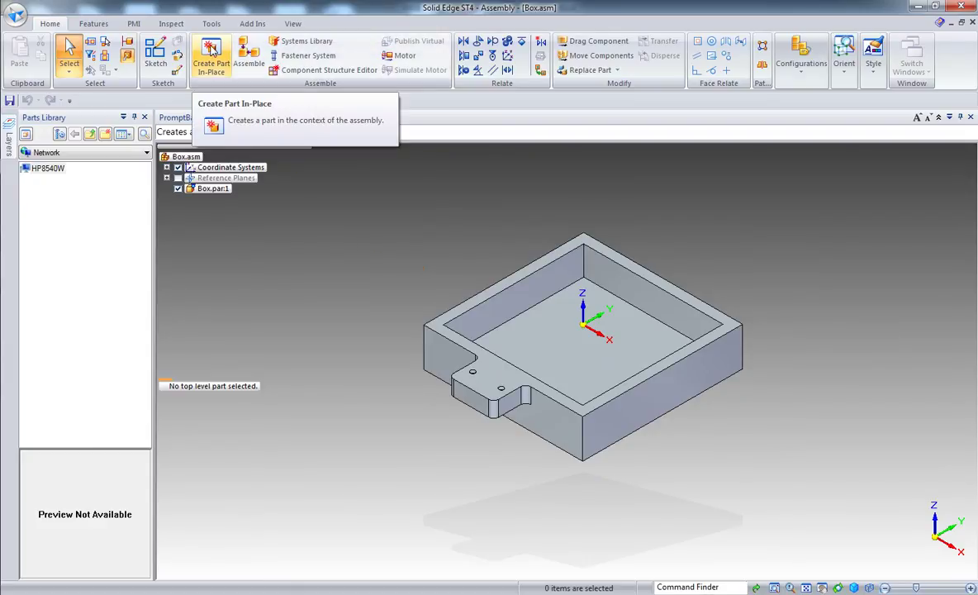
{"action": "left_click", "coordinate": [212, 49]}
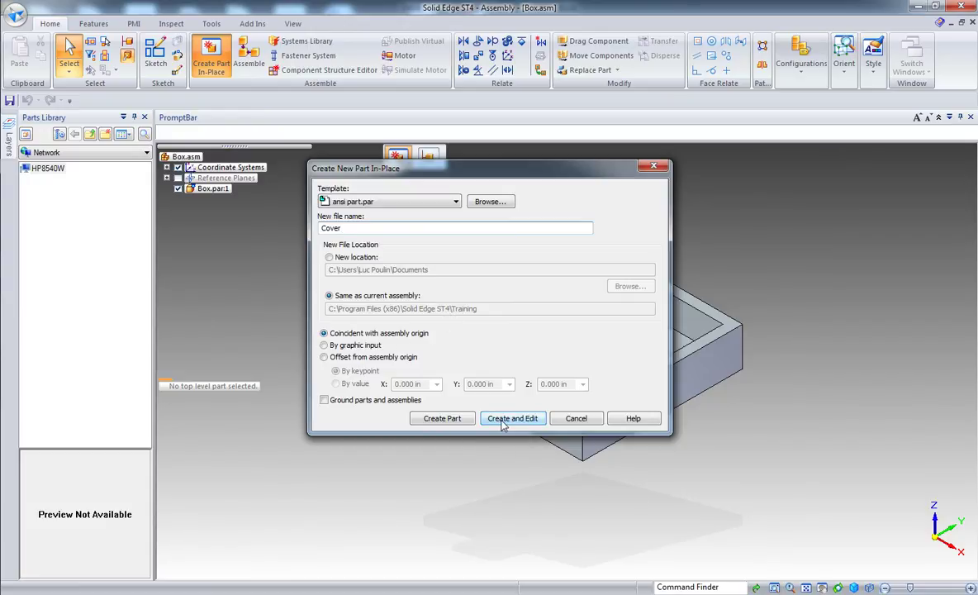
{"action": "left_click", "coordinate": [324, 400]}
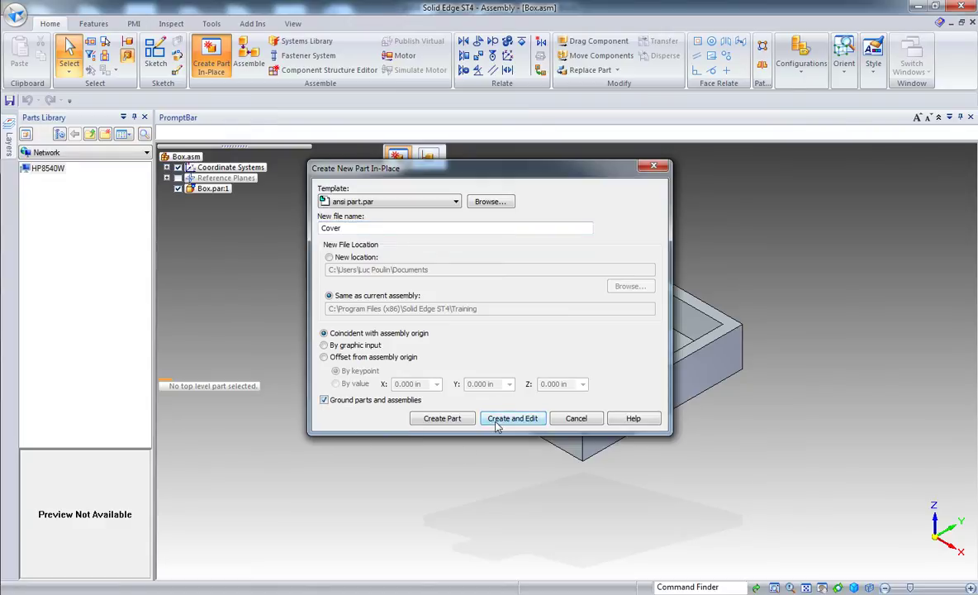
{"action": "left_click", "coordinate": [498, 425]}
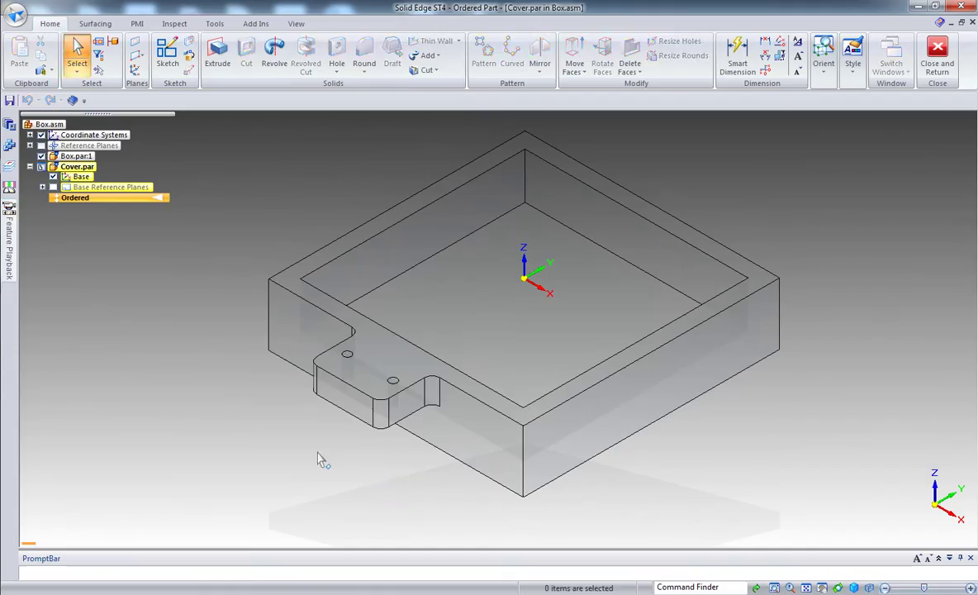
Switch Cover to synchronous and extrude its top rim face 0.345 in upward
{"action": "right_click", "coordinate": [141, 204]}
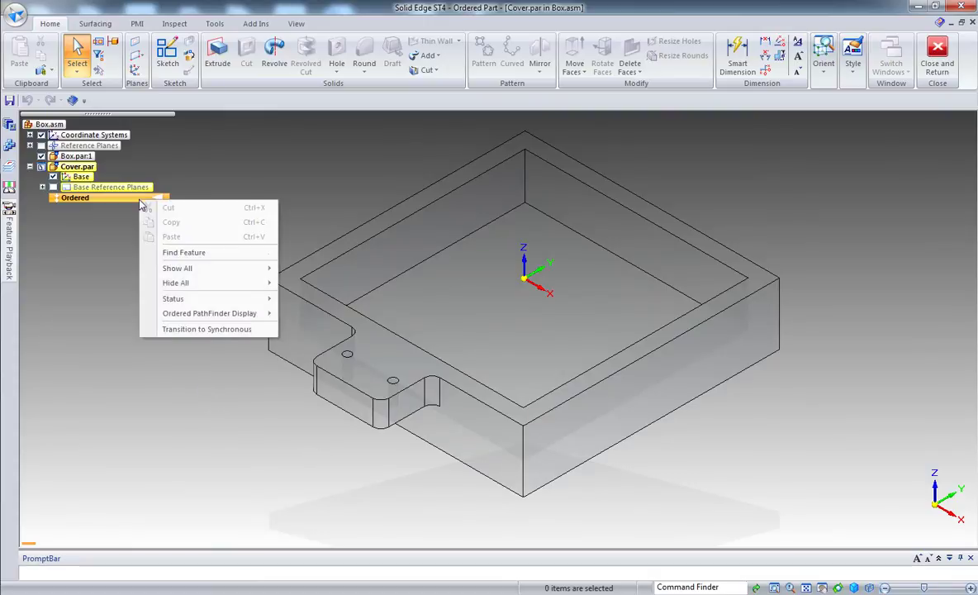
{"action": "left_click", "coordinate": [181, 330]}
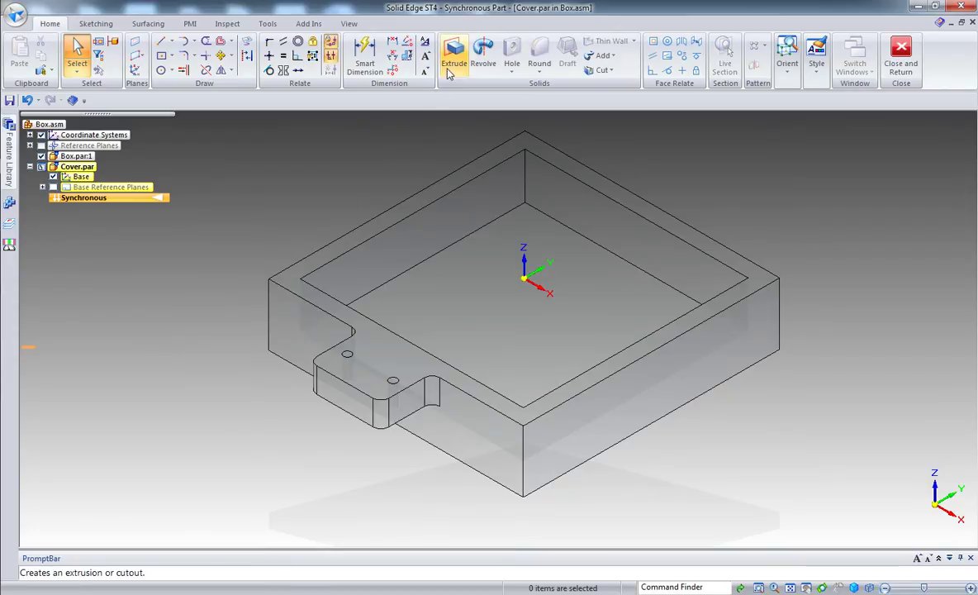
{"action": "left_click", "coordinate": [452, 60]}
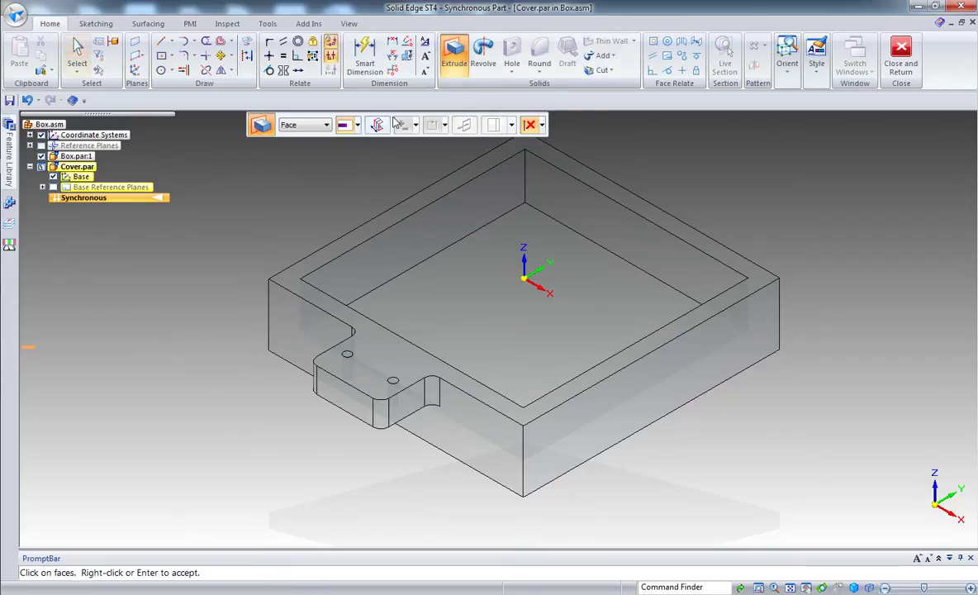
{"action": "left_click", "coordinate": [281, 274]}
{"action": "right_click", "coordinate": [247, 257]}
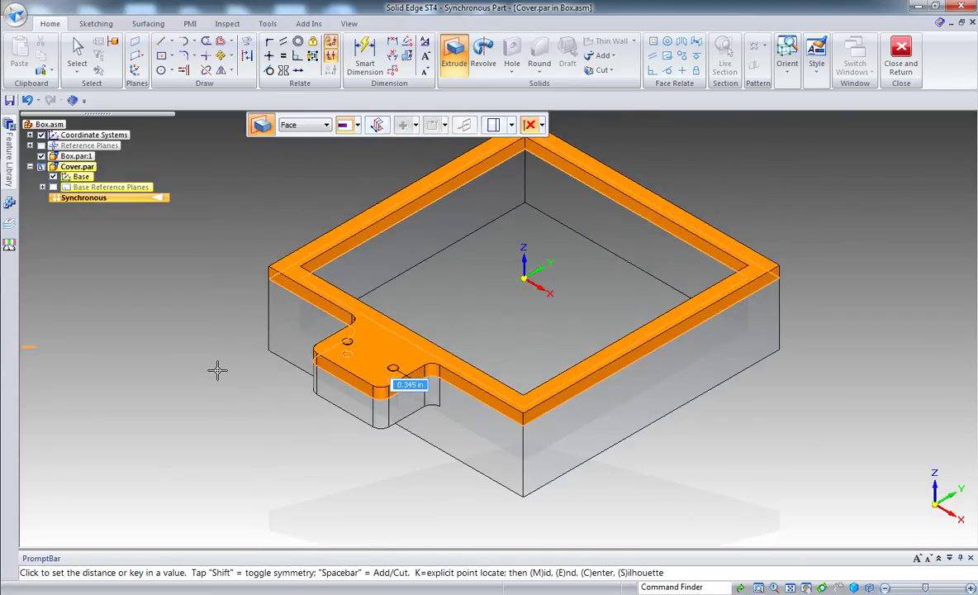
{"action": "left_click", "coordinate": [217, 370]}
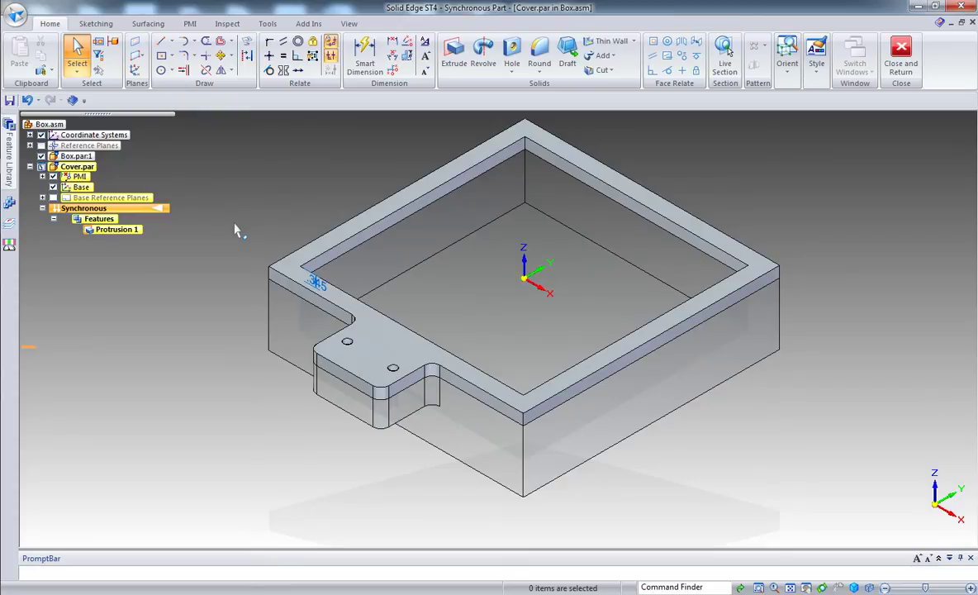
Select the cover's pocket as a feature, delete it, then return to the assembly
{"action": "left_click", "coordinate": [357, 251]}
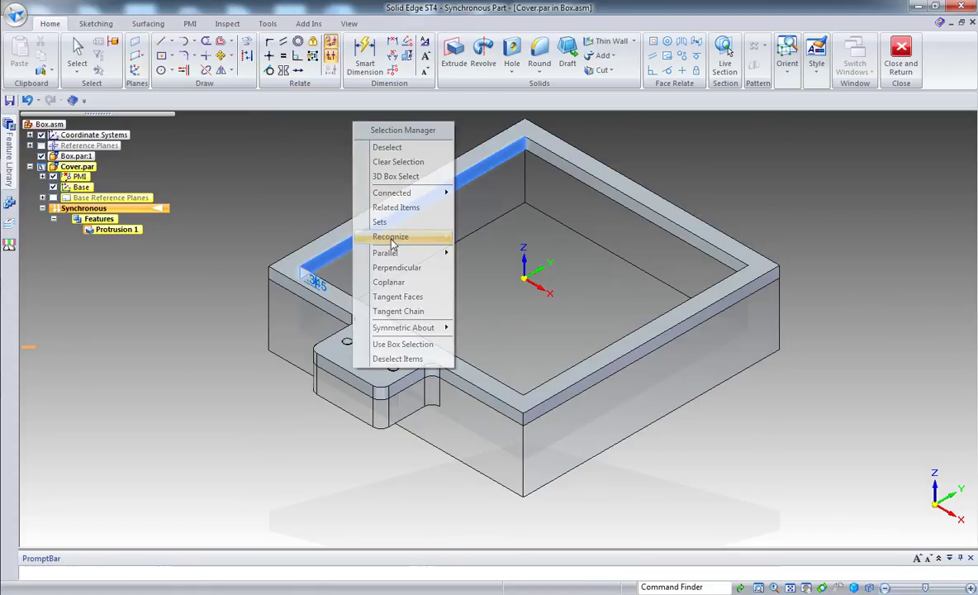
{"action": "mouse_move", "coordinate": [393, 241]}
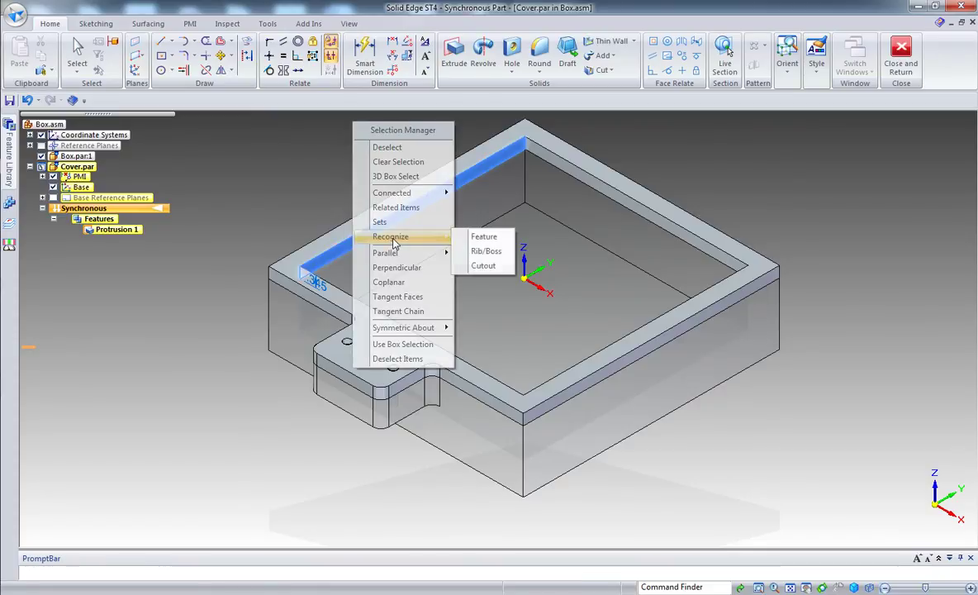
{"action": "left_click", "coordinate": [486, 238]}
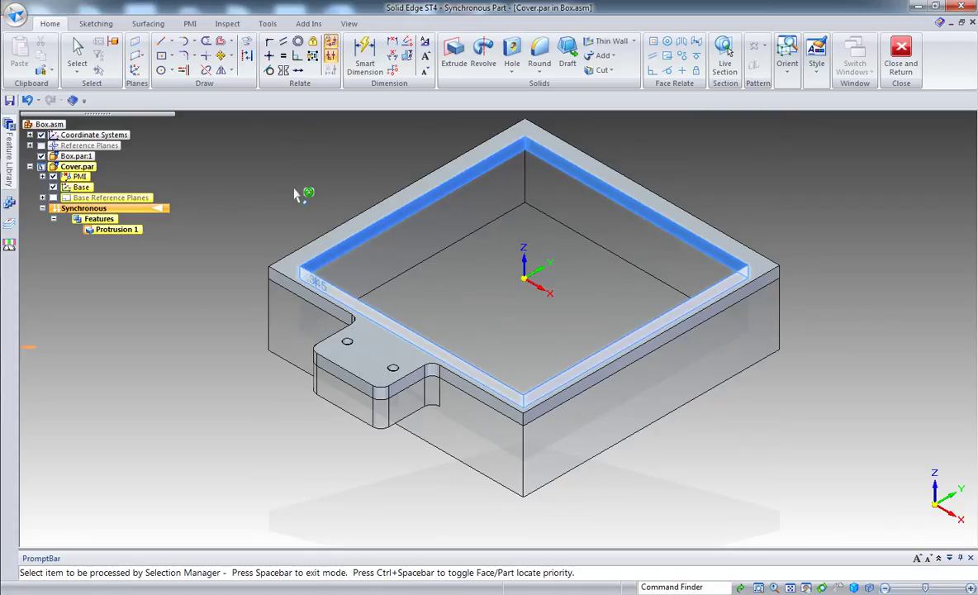
{"action": "key", "text": "space"}
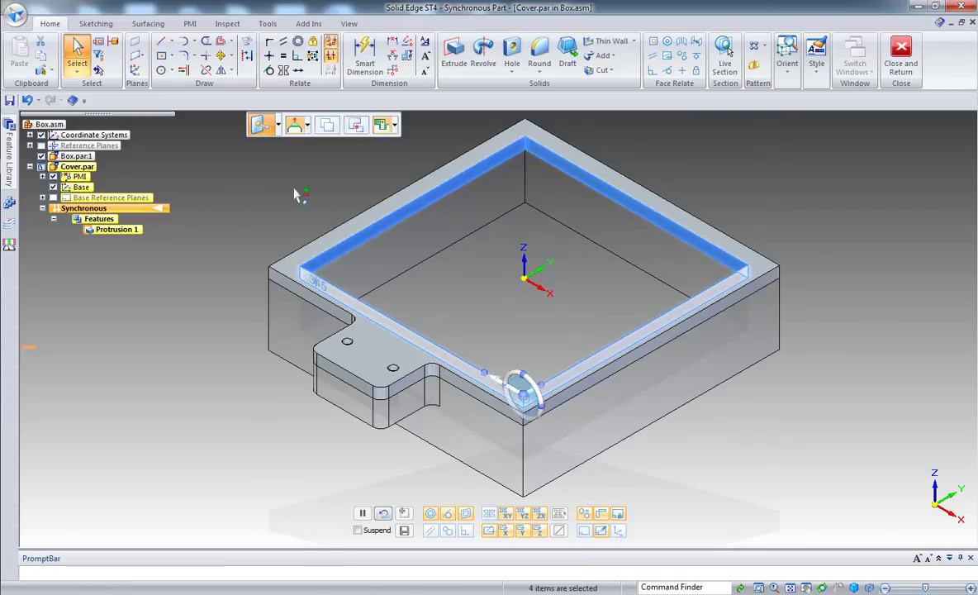
{"action": "key", "text": "Delete"}
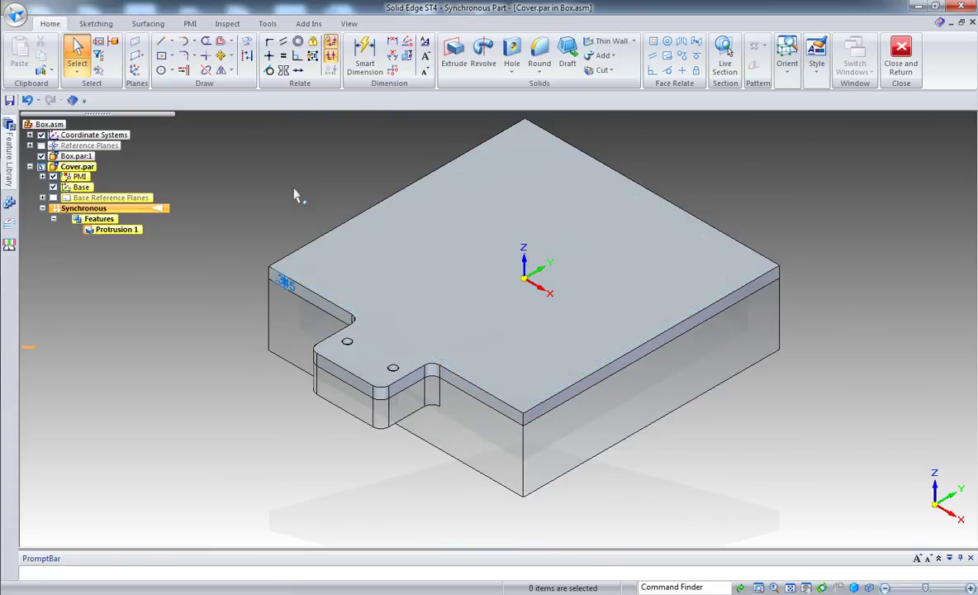
{"action": "middle_click_drag", "start_coordinate": [269, 206], "coordinate": [294, 200]}
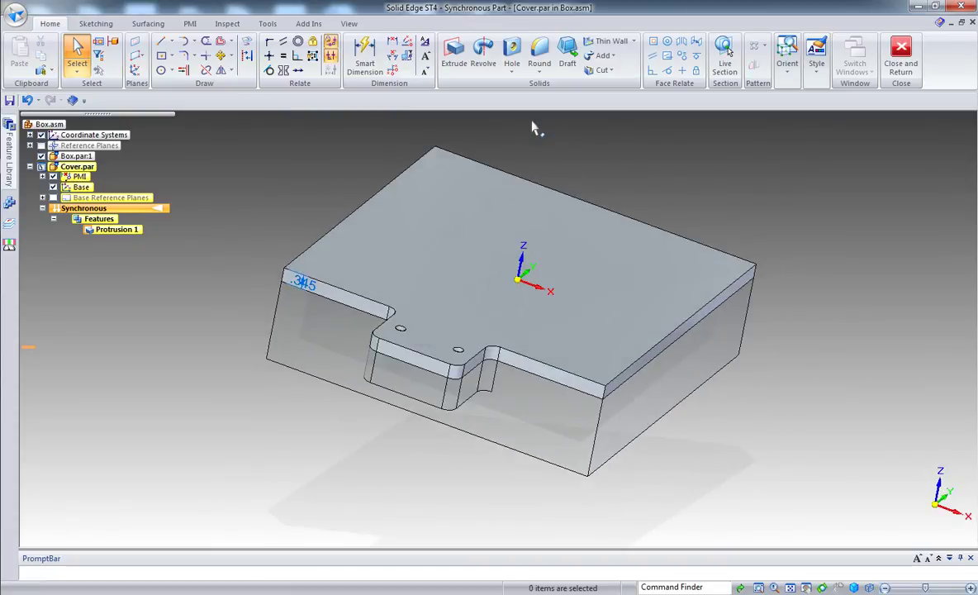
{"action": "left_click", "coordinate": [900, 50]}
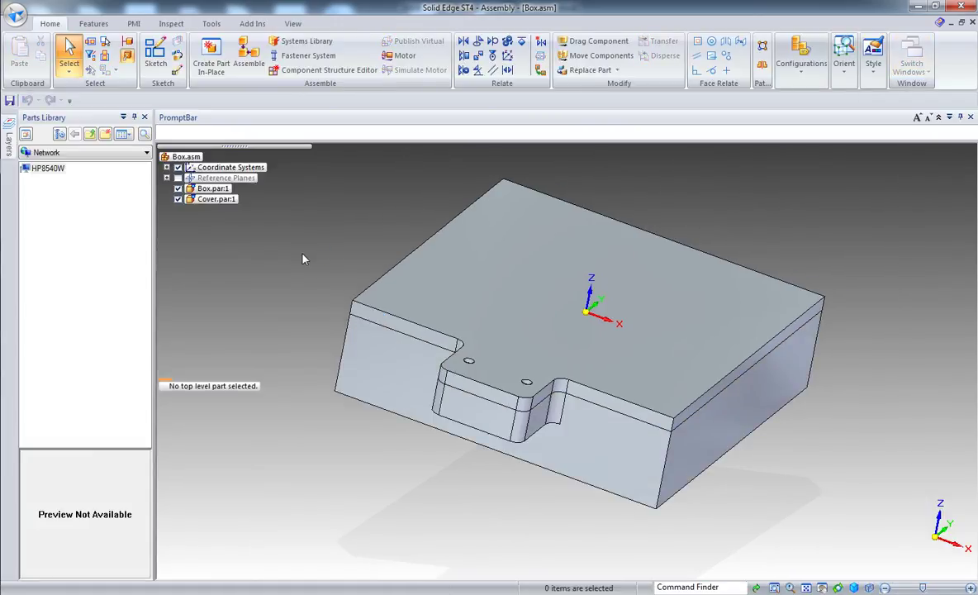
Widen the notch faces by 0.807 in, mirrored symmetrically on both sides
{"action": "mouse_move", "coordinate": [299, 260]}
{"action": "middle_mouse_down"}
{"action": "mouse_move", "coordinate": [270, 291]}
{"action": "mouse_move", "coordinate": [282, 247]}
{"action": "mouse_move", "coordinate": [290, 251]}
{"action": "middle_mouse_up"}
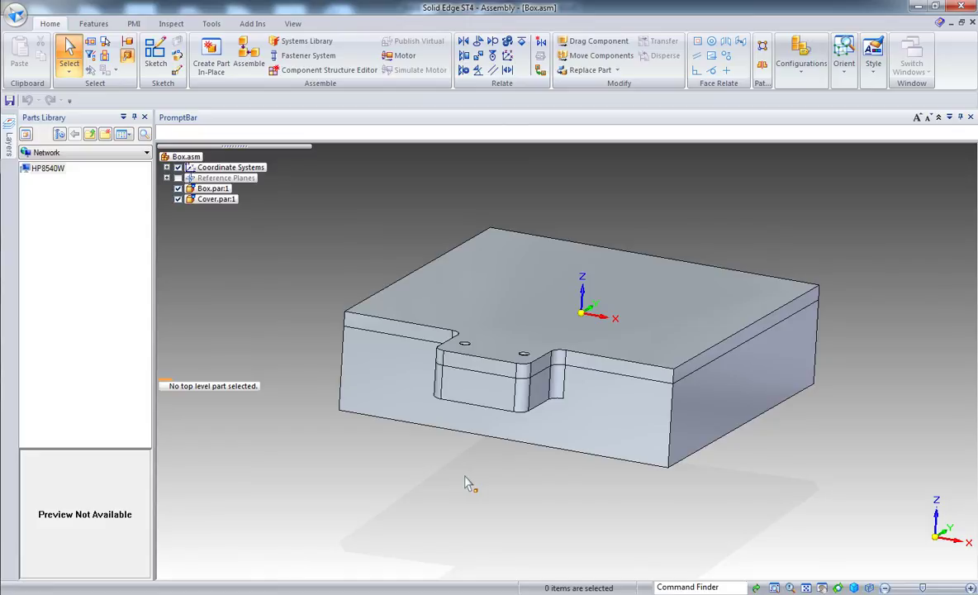
{"action": "left_click_drag", "start_coordinate": [586, 486], "coordinate": [504, 337]}
{"action": "left_click", "coordinate": [528, 376]}
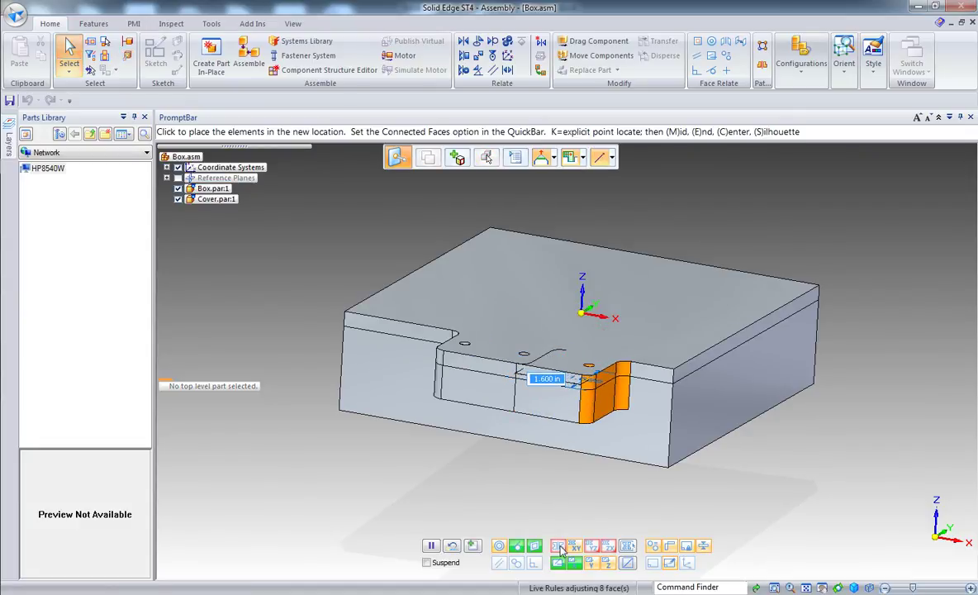
{"action": "left_click", "coordinate": [560, 550]}
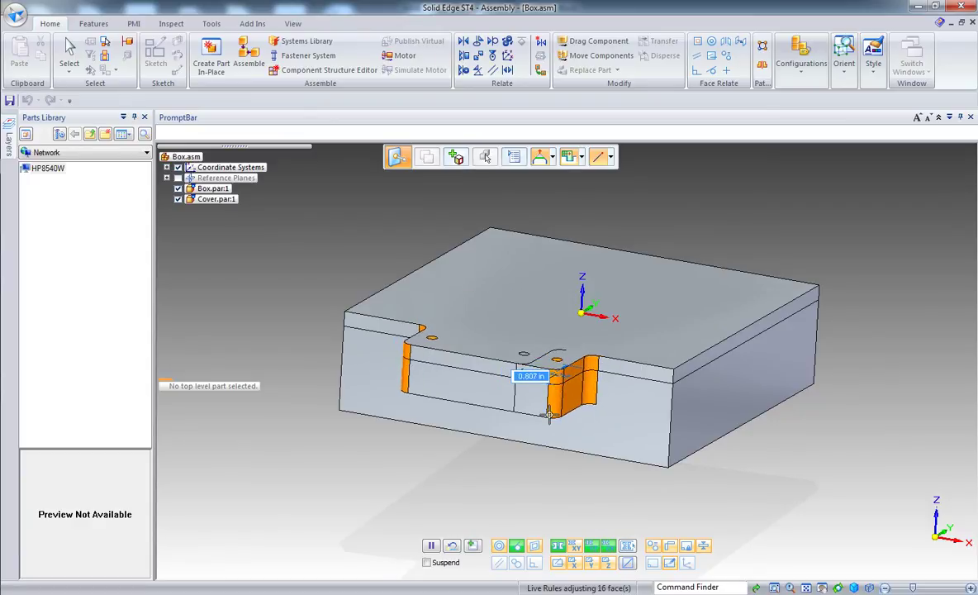
{"action": "left_click", "coordinate": [549, 416]}
{"action": "key", "text": "Escape"}
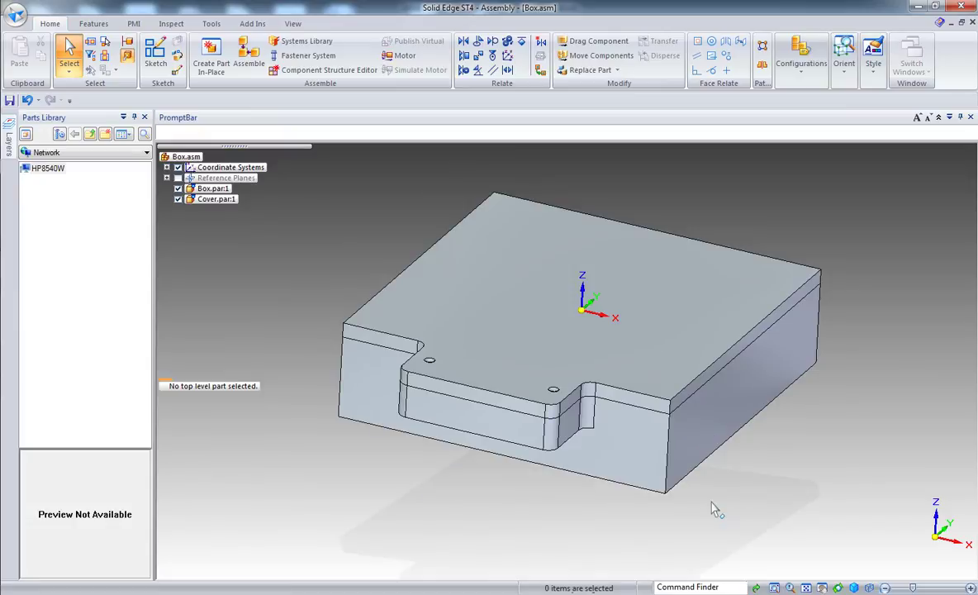
Move the box's right end face 0.800 in outward
{"action": "left_click", "coordinate": [707, 432]}
{"action": "left_click", "coordinate": [735, 432]}
{"action": "left_click", "coordinate": [818, 450]}
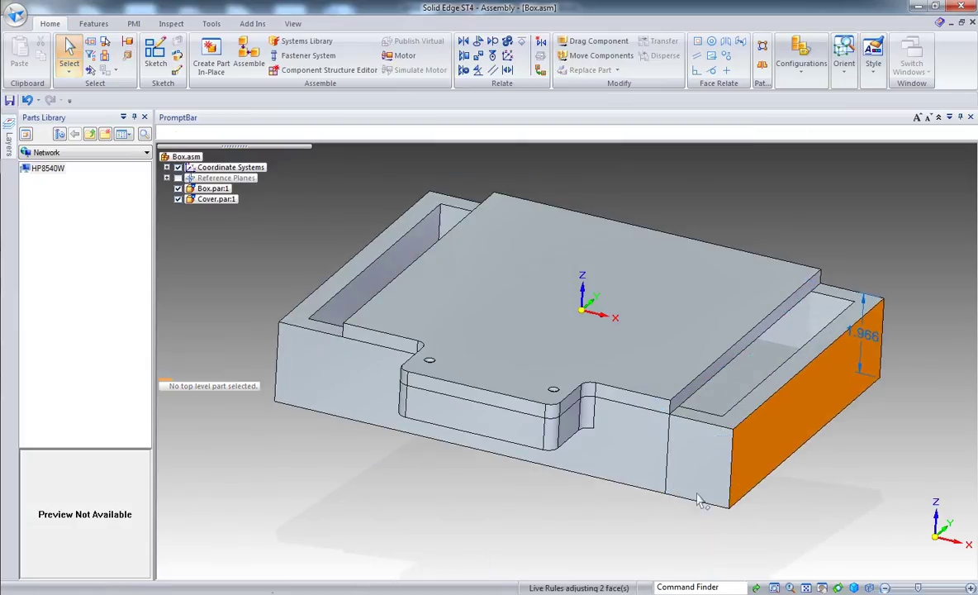
{"action": "left_click", "coordinate": [609, 518]}
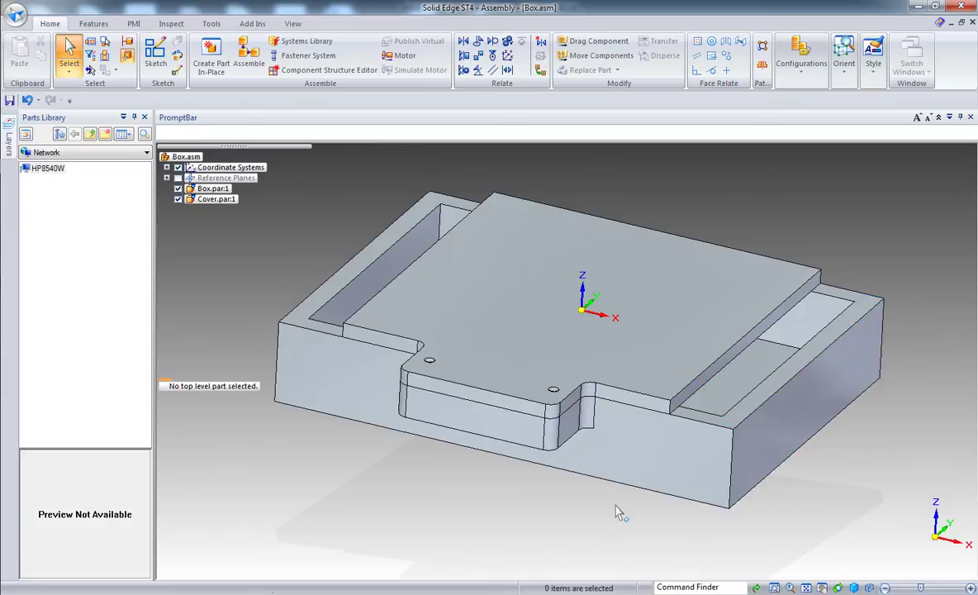
Move the cover's thin end face flush with the box end
{"action": "left_click", "coordinate": [685, 403]}
{"action": "left_click", "coordinate": [703, 404]}
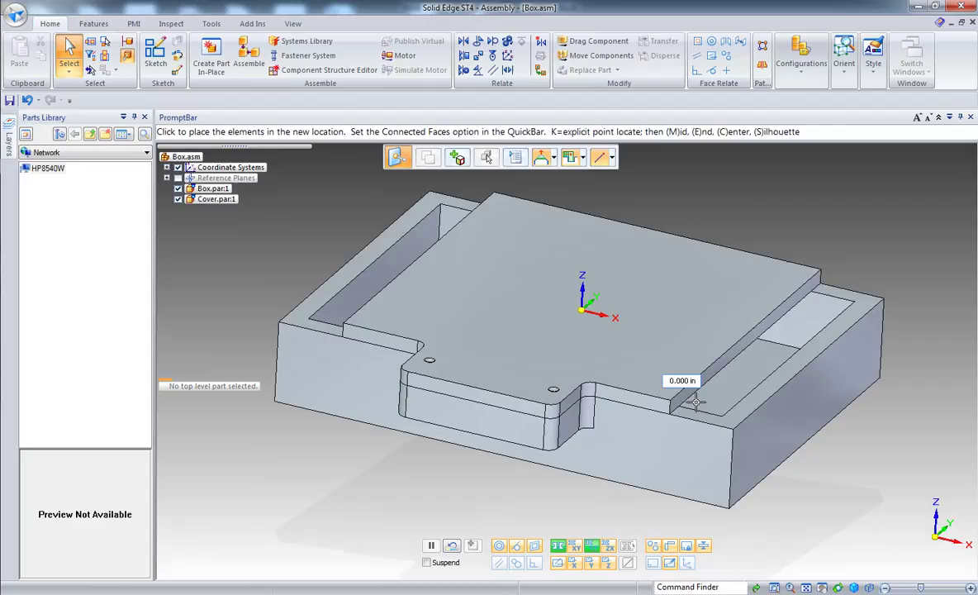
{"action": "left_click", "coordinate": [734, 434]}
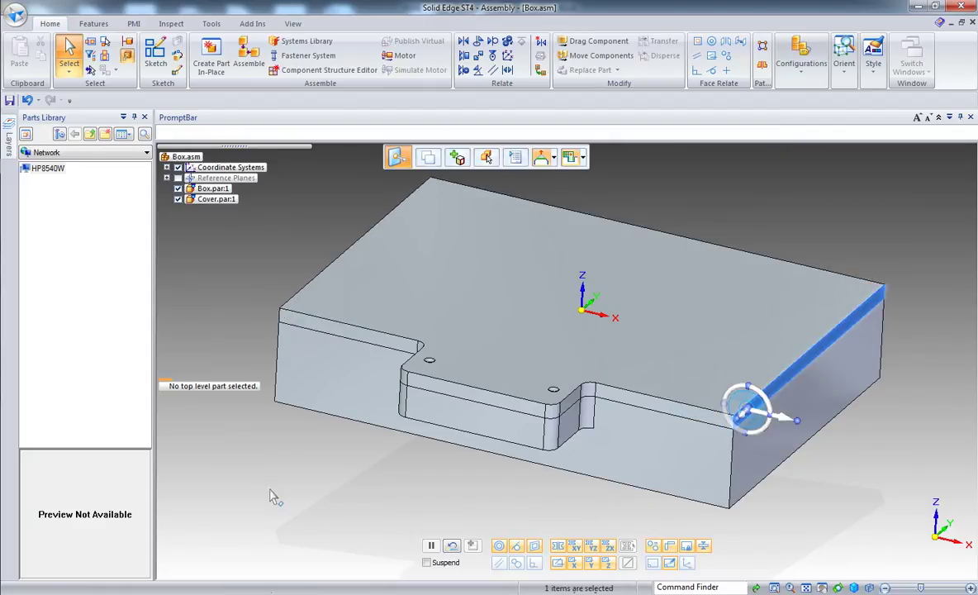
{"action": "scroll", "coordinate": [334, 465], "scroll_direction": "down", "scroll_amount": 4}
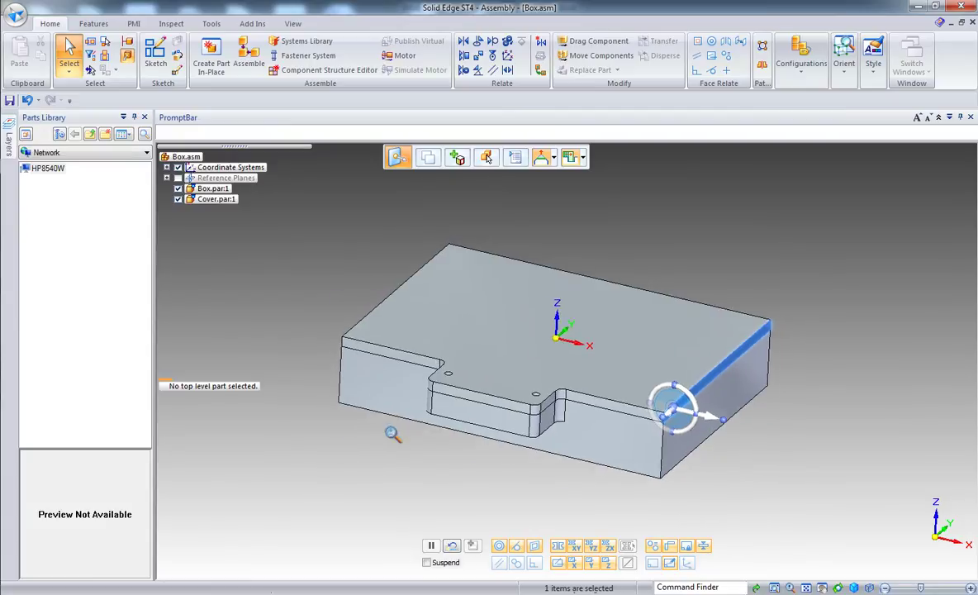
{"action": "left_click", "coordinate": [356, 472]}
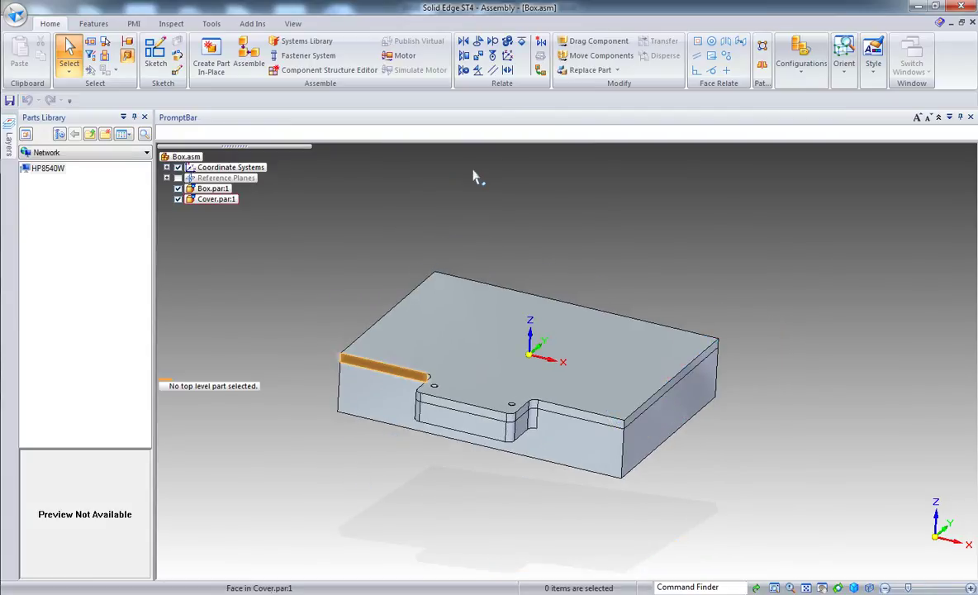
Define inter-part relationships with Cover as driven and Box as driving, and save them
{"action": "left_click", "coordinate": [541, 71]}
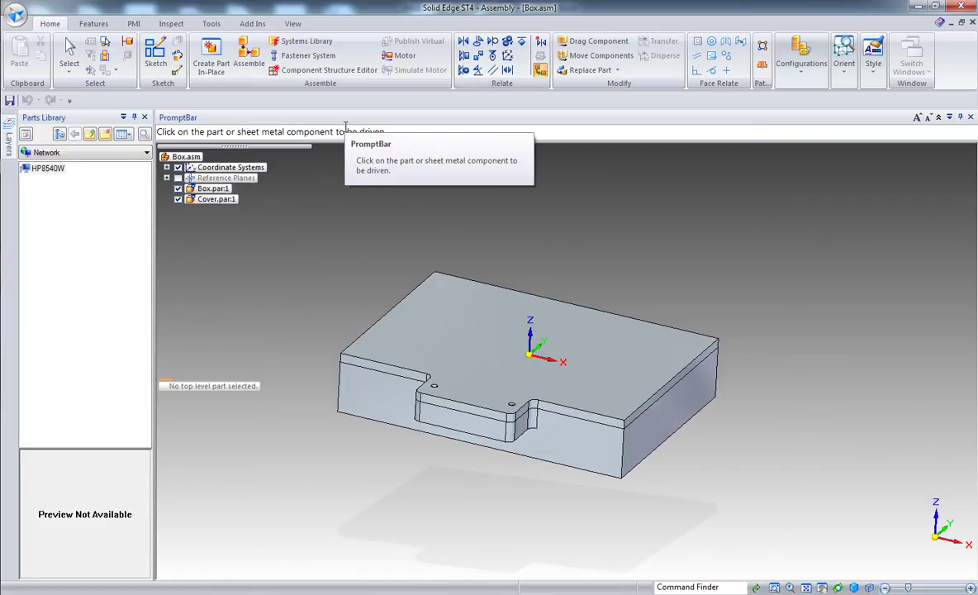
{"action": "left_click", "coordinate": [624, 353]}
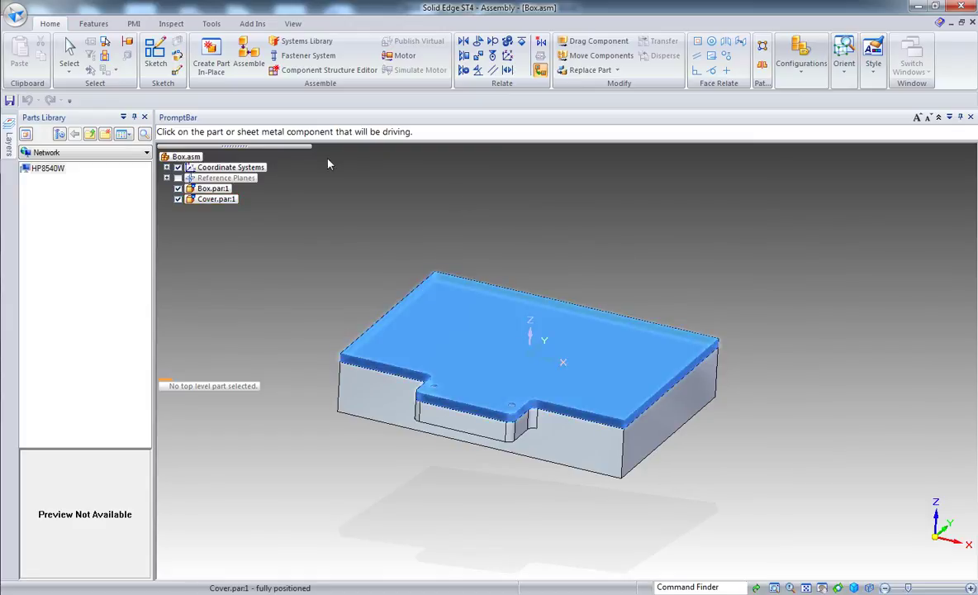
{"action": "left_click", "coordinate": [680, 411]}
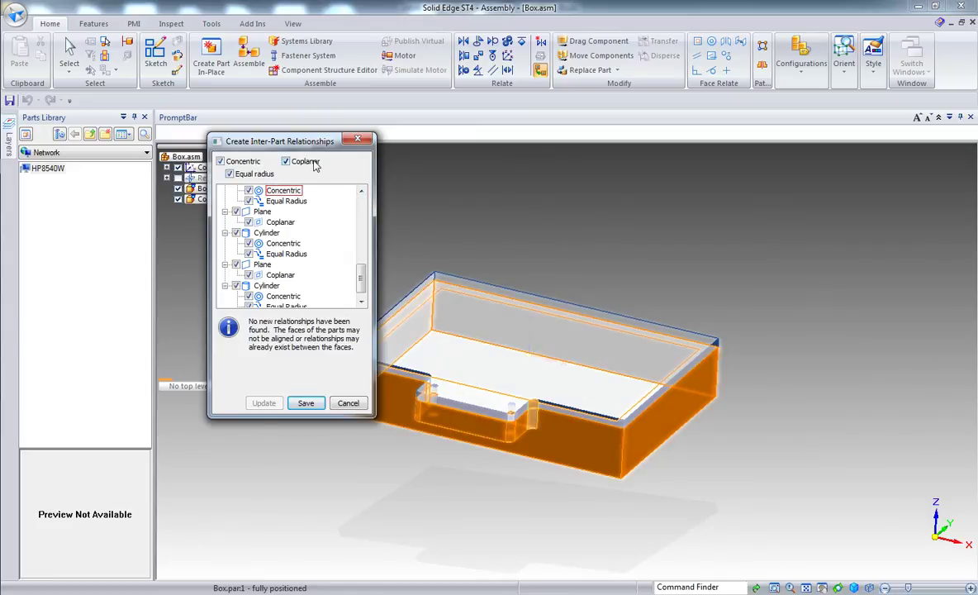
{"action": "left_click_drag", "start_coordinate": [362, 279], "coordinate": [365, 213]}
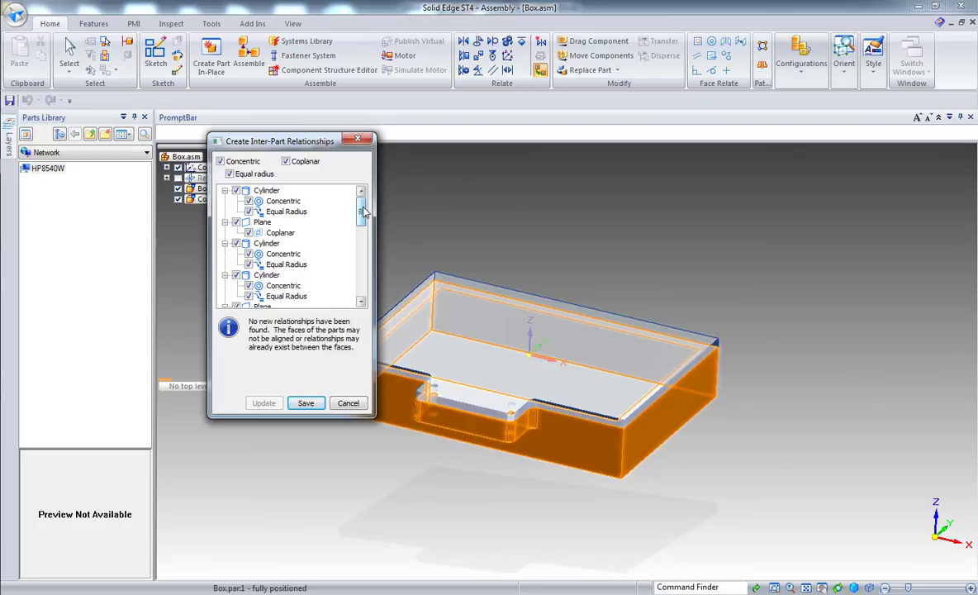
{"action": "left_click", "coordinate": [306, 404]}
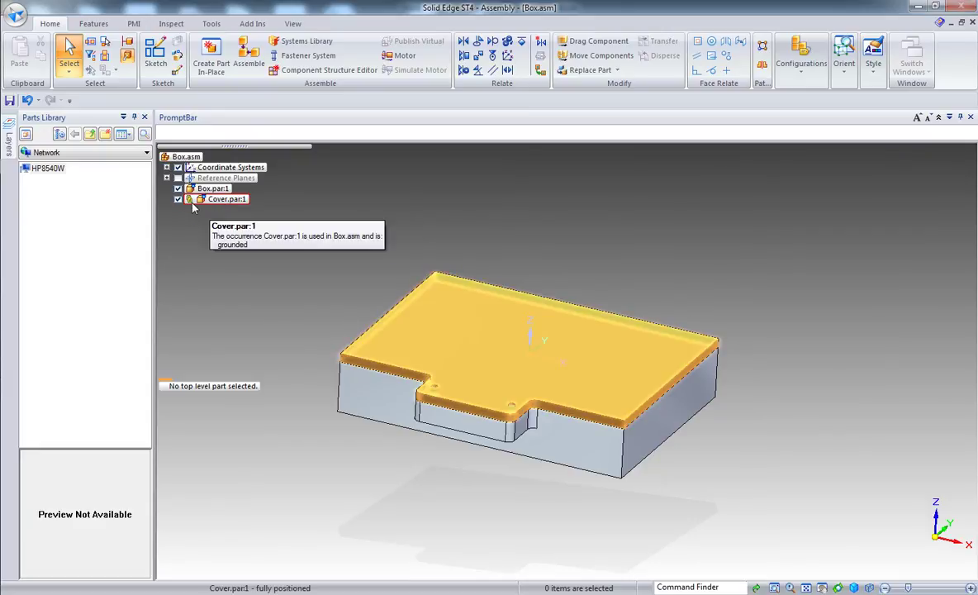
Check the cover, then extend the box's right end face outward
{"action": "left_click", "coordinate": [226, 203]}
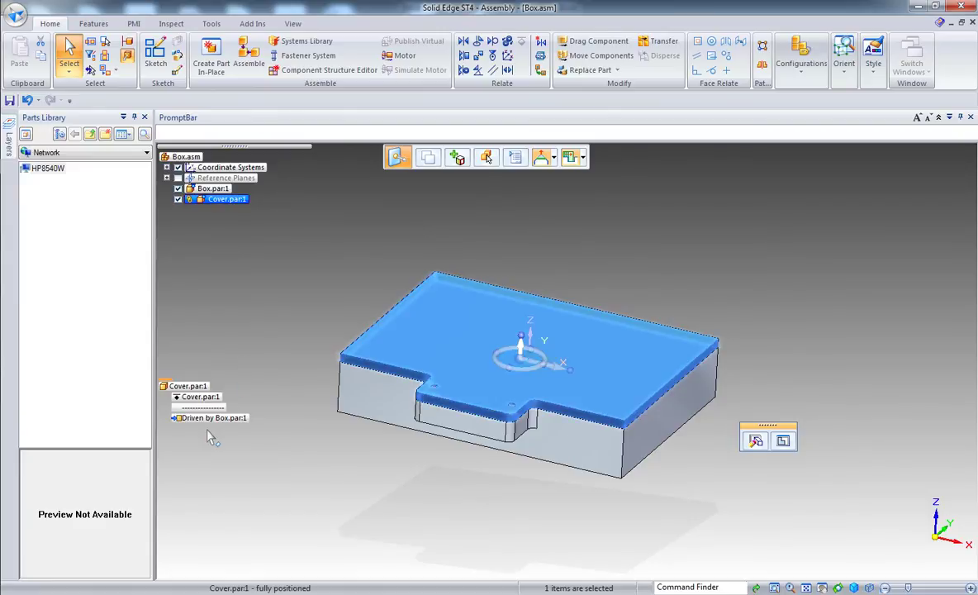
{"action": "left_click", "coordinate": [279, 279]}
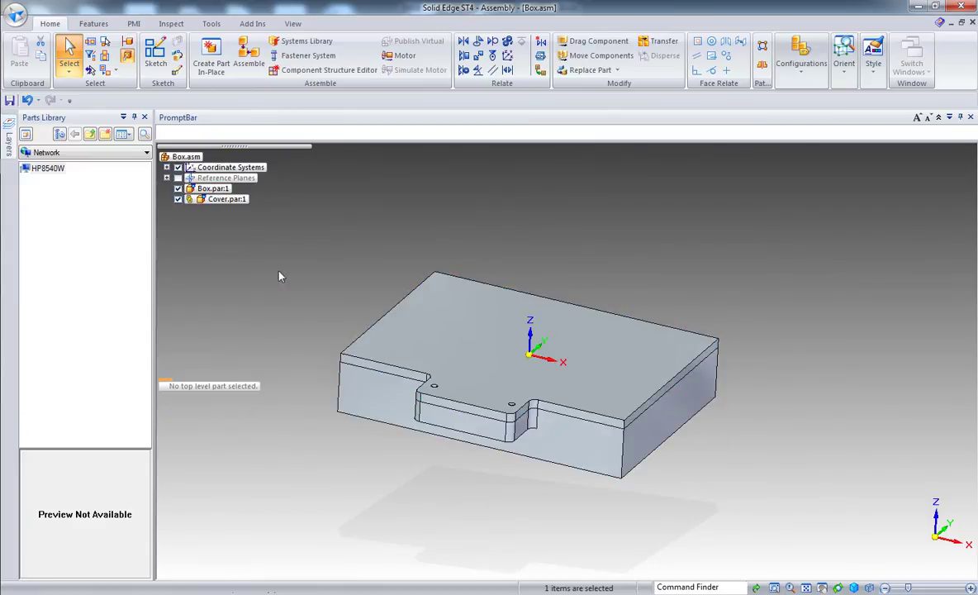
{"action": "left_click", "coordinate": [647, 438]}
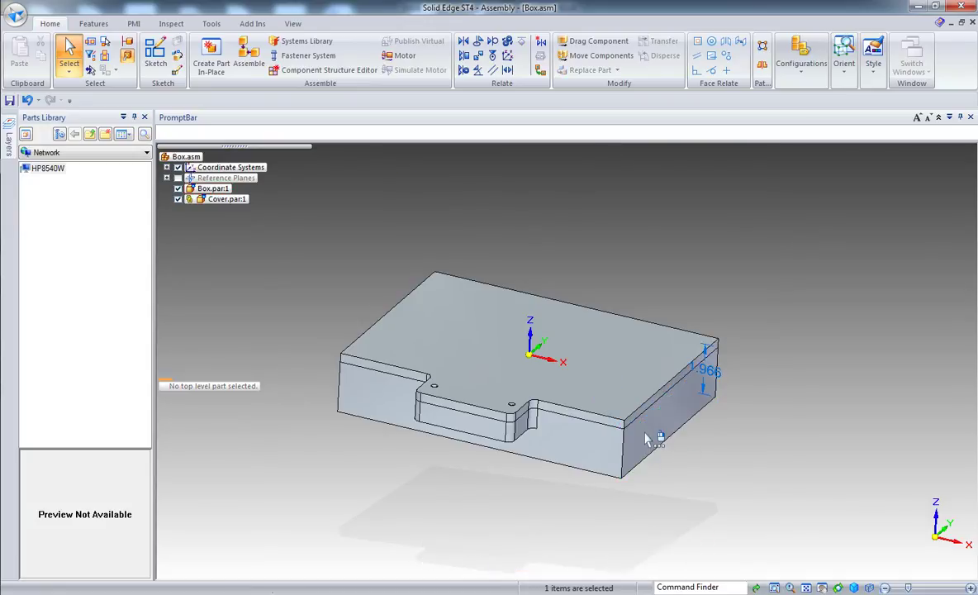
{"action": "left_click", "coordinate": [678, 442]}
{"action": "left_click", "coordinate": [712, 453]}
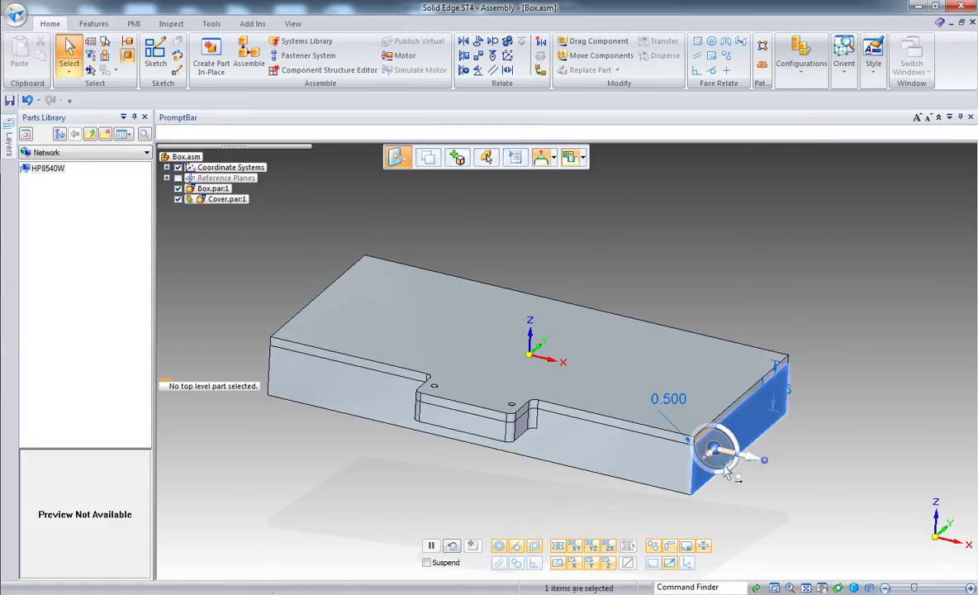
Tilt the box's right end face about 19.79 degrees and inspect the slant
{"action": "left_click_drag", "start_coordinate": [722, 459], "coordinate": [724, 475]}
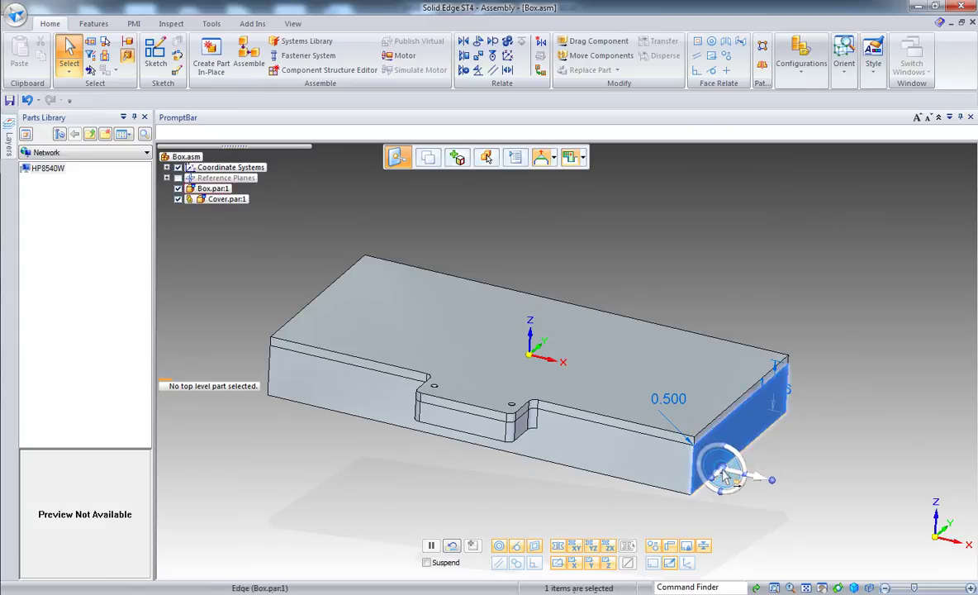
{"action": "left_click_drag", "start_coordinate": [738, 459], "coordinate": [707, 416]}
{"action": "left_click", "coordinate": [707, 416]}
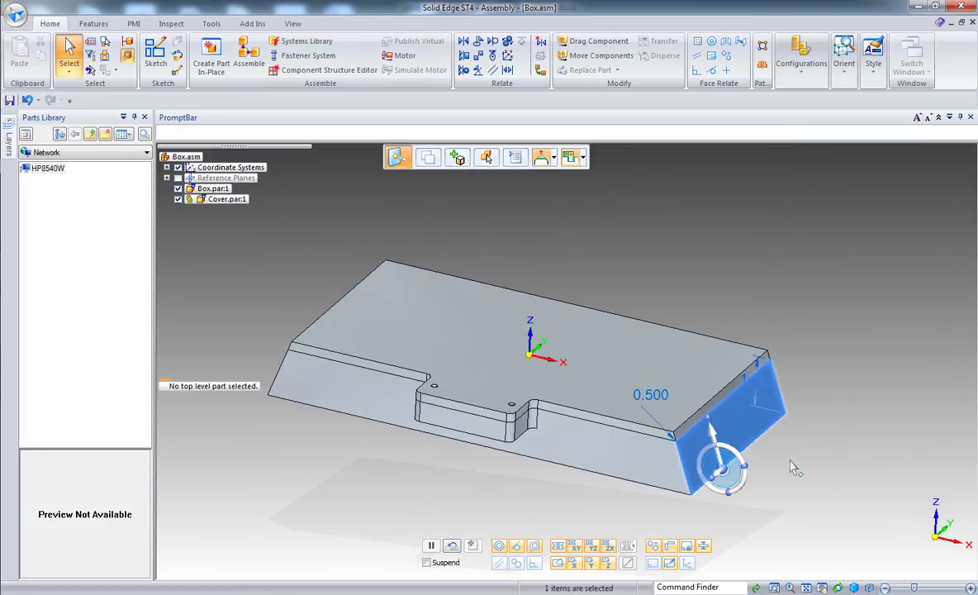
{"action": "right_click", "coordinate": [777, 471]}
{"action": "middle_click_drag", "start_coordinate": [822, 448], "coordinate": [778, 466]}
Undo the end face rotation to restore square ends
{"action": "left_click", "coordinate": [842, 411]}
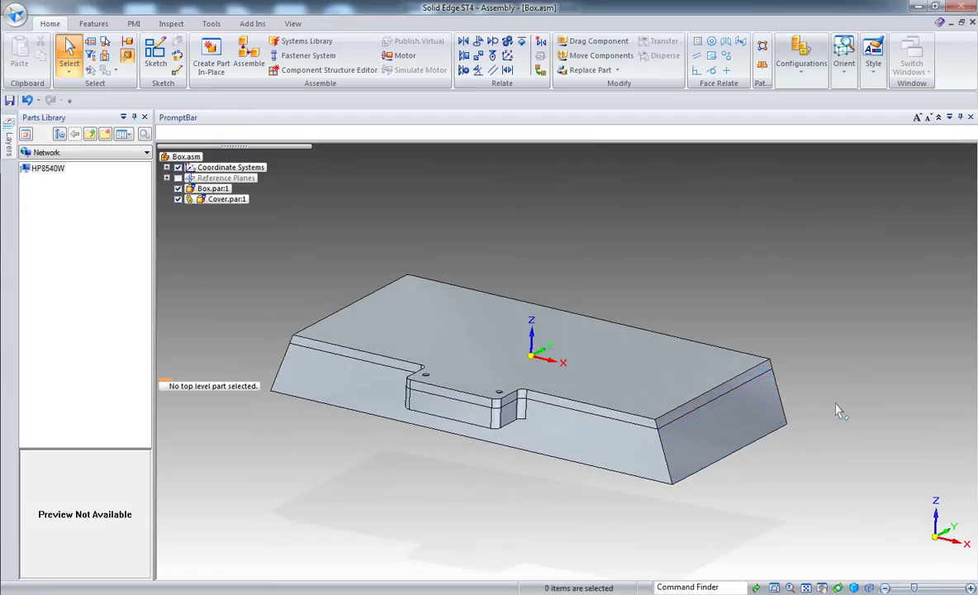
{"action": "key", "text": "ctrl+z"}
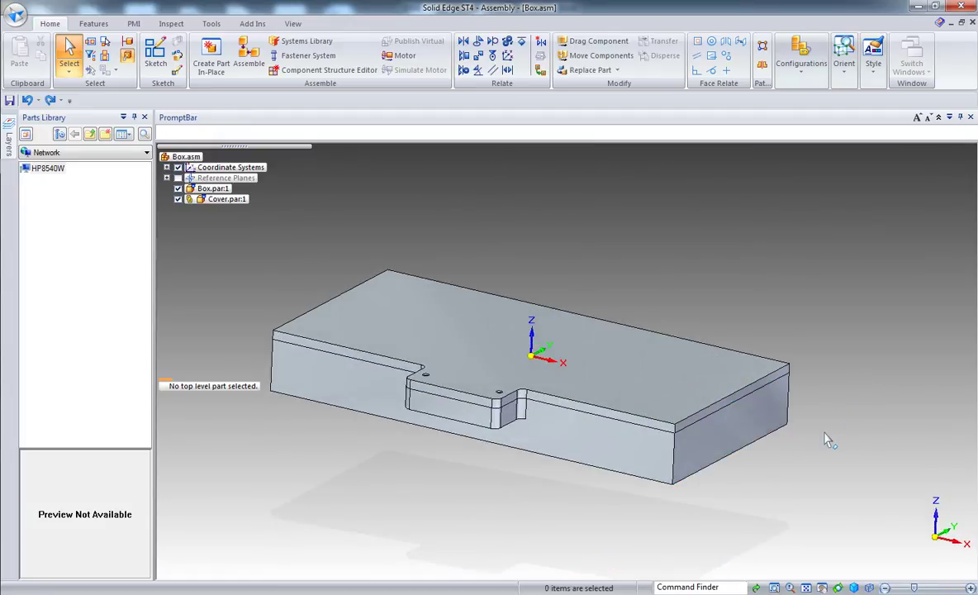
{"action": "left_click", "coordinate": [747, 284]}
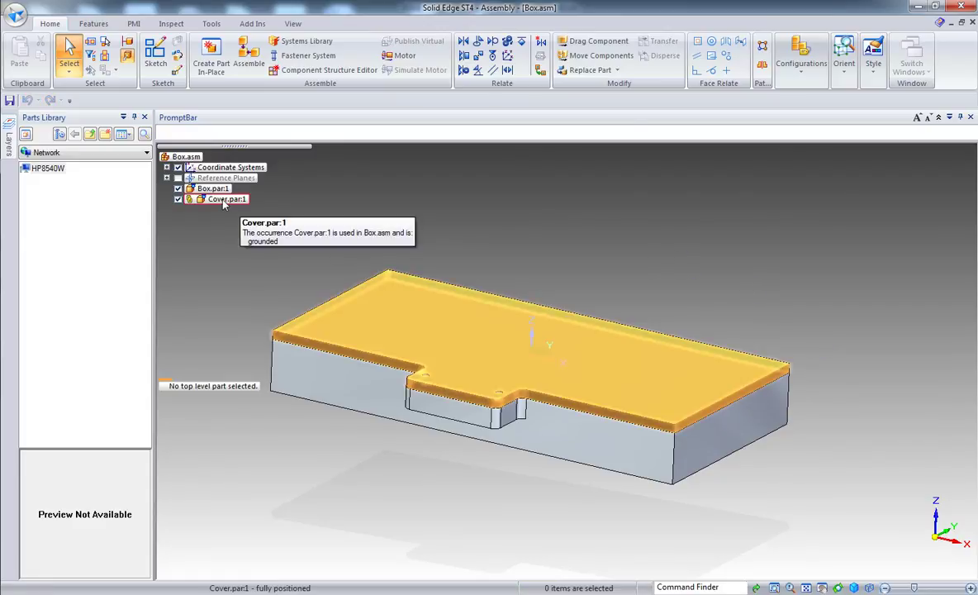
Break the Inter-Part Copy 1 link of Cover.par:1 in the Inter-Part Manager
{"action": "left_click", "coordinate": [215, 25]}
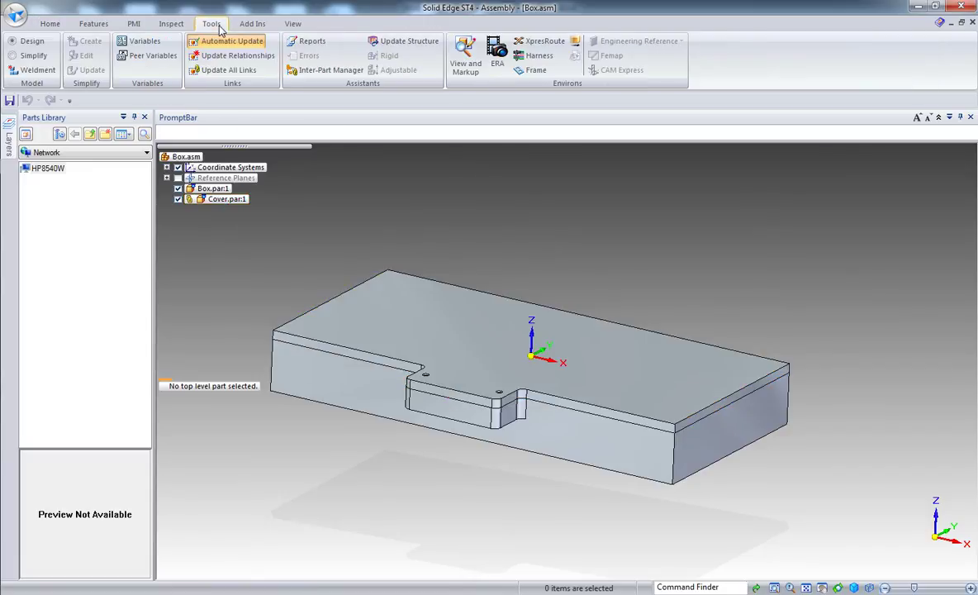
{"action": "left_click", "coordinate": [314, 74]}
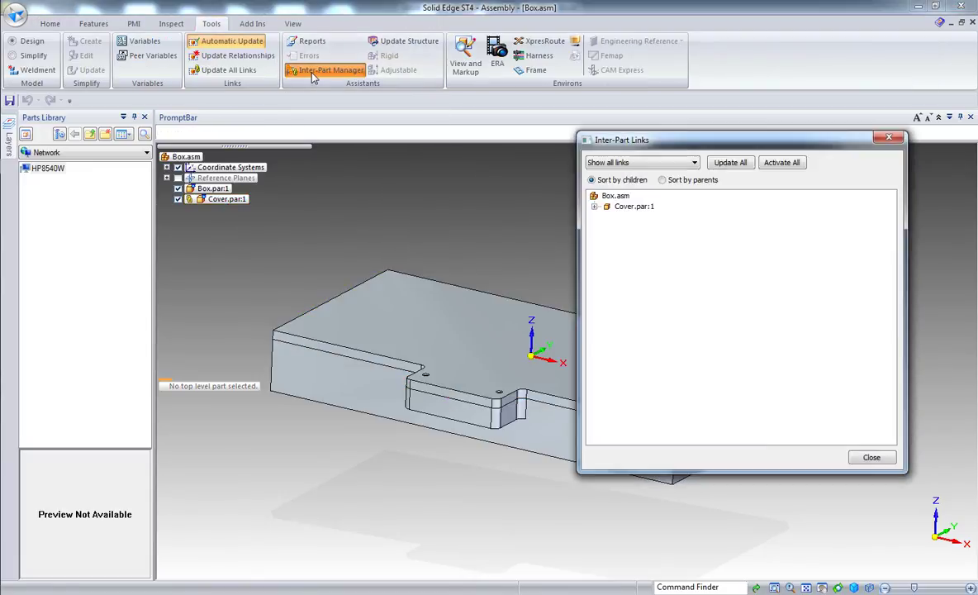
{"action": "left_click", "coordinate": [595, 207]}
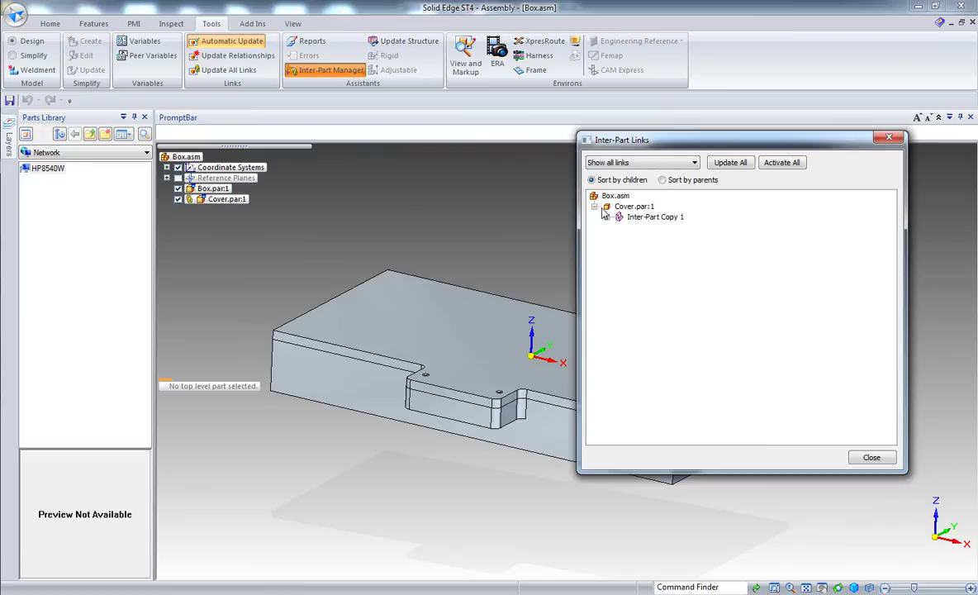
{"action": "right_click", "coordinate": [643, 219]}
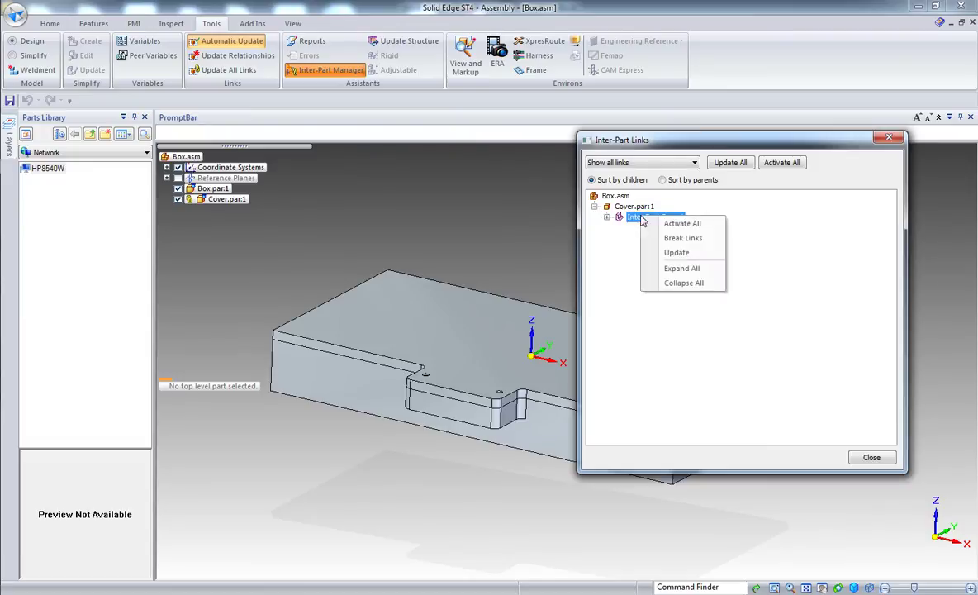
{"action": "left_click", "coordinate": [701, 239]}
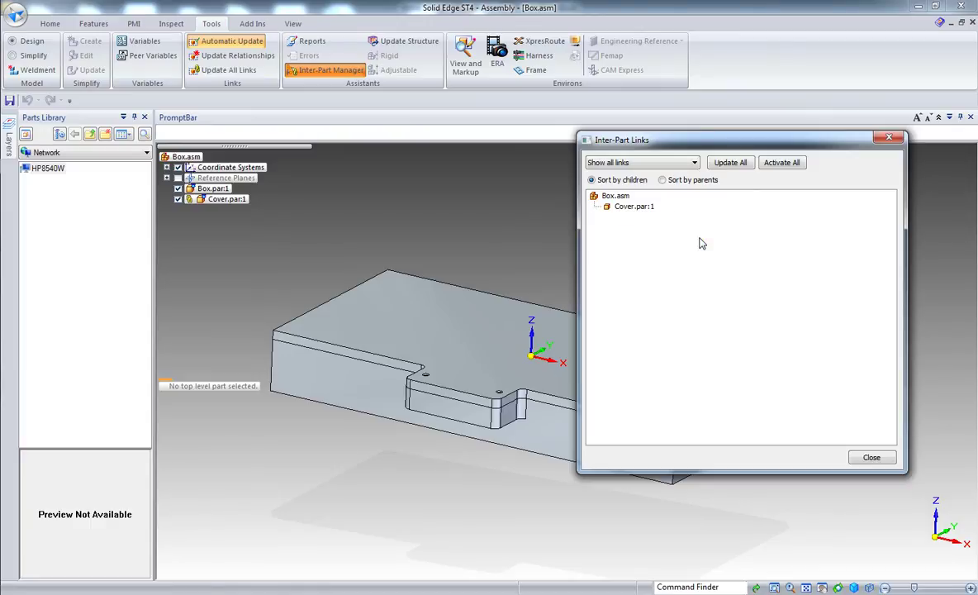
{"action": "left_click", "coordinate": [869, 459]}
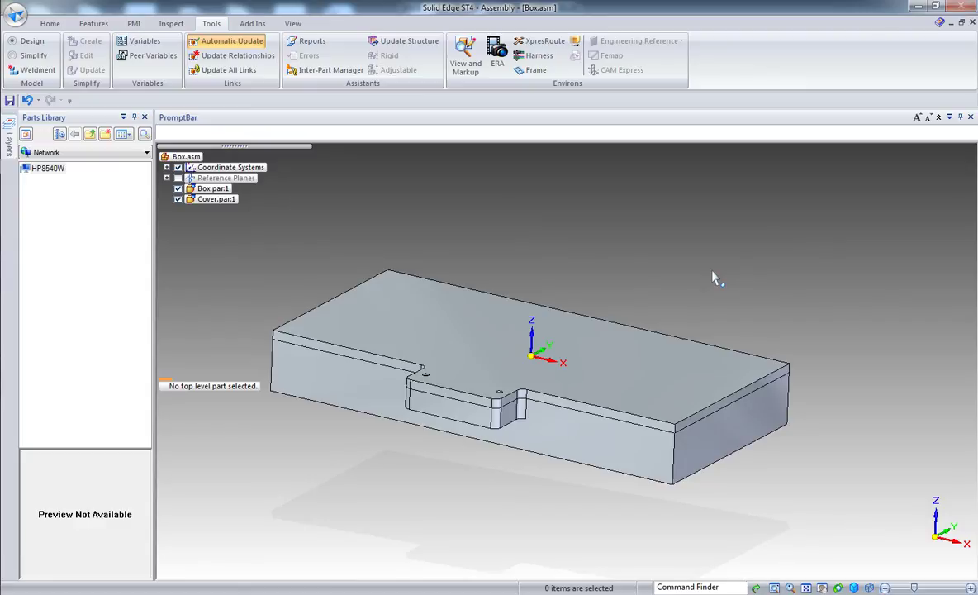
Edit the cover in place, delete Face Set 1, and return to the assembly
{"action": "left_click", "coordinate": [689, 379]}
{"action": "left_click", "coordinate": [754, 431]}
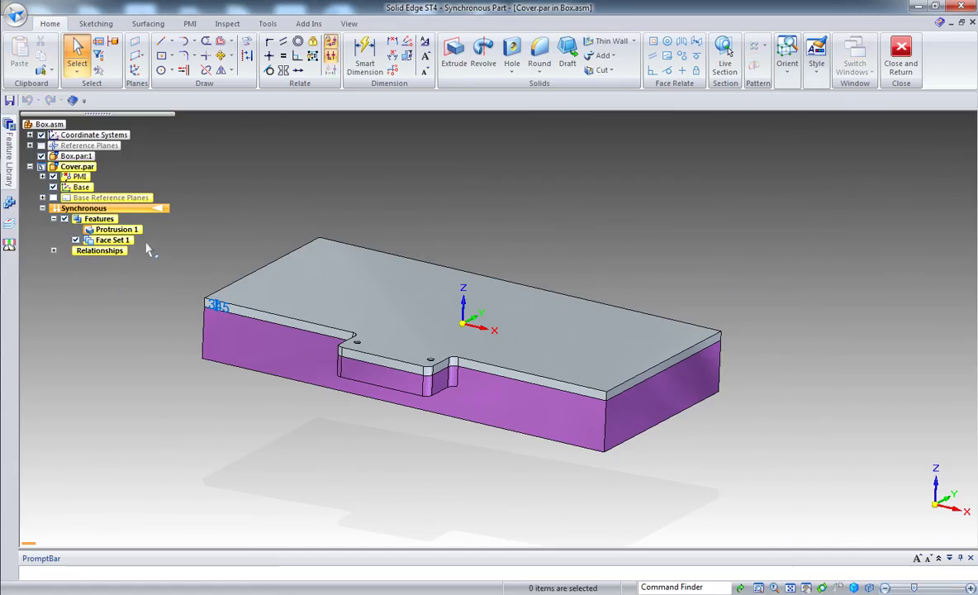
{"action": "right_click", "coordinate": [124, 242]}
{"action": "left_click", "coordinate": [159, 475]}
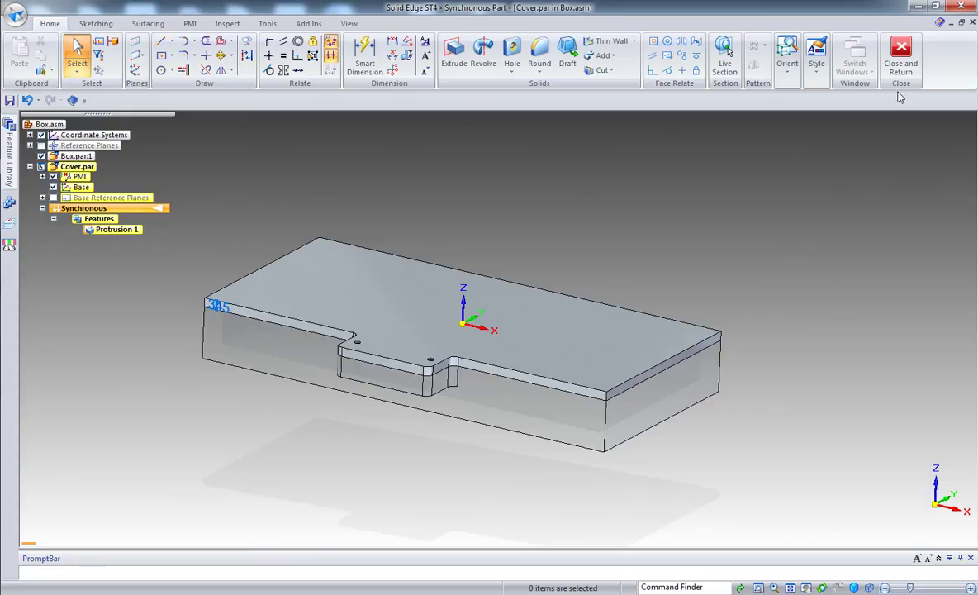
{"action": "left_click", "coordinate": [902, 60]}
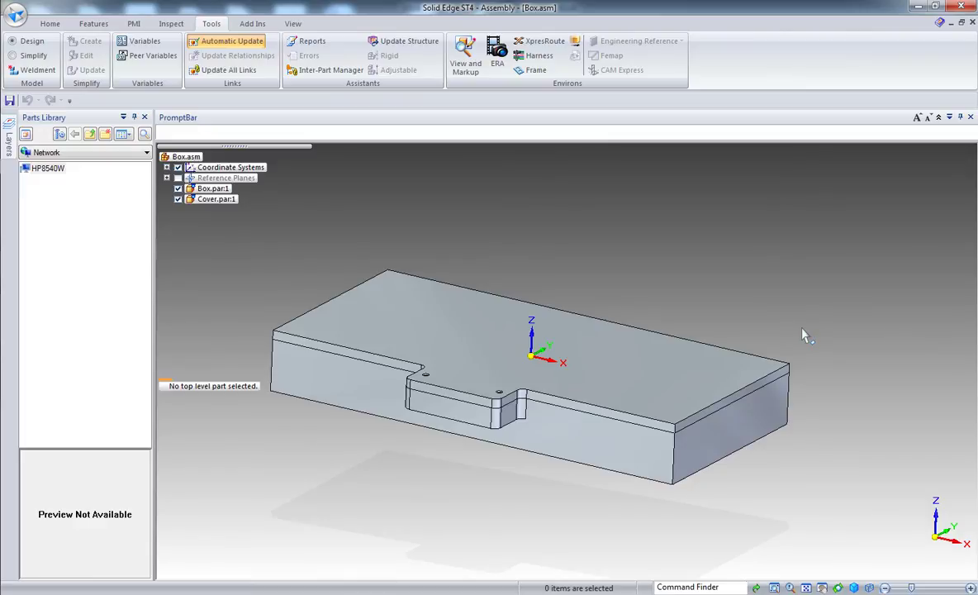
Tie the cover's right end face coplanar to driving part Box.par:1 and save the inter-part relationship
{"action": "left_click", "coordinate": [776, 375]}
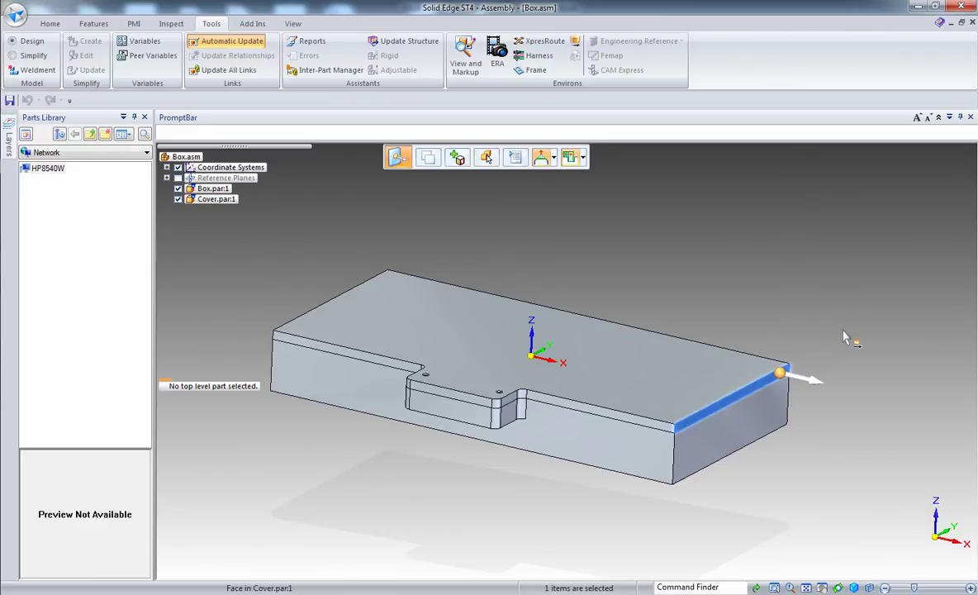
{"action": "left_click", "coordinate": [53, 25]}
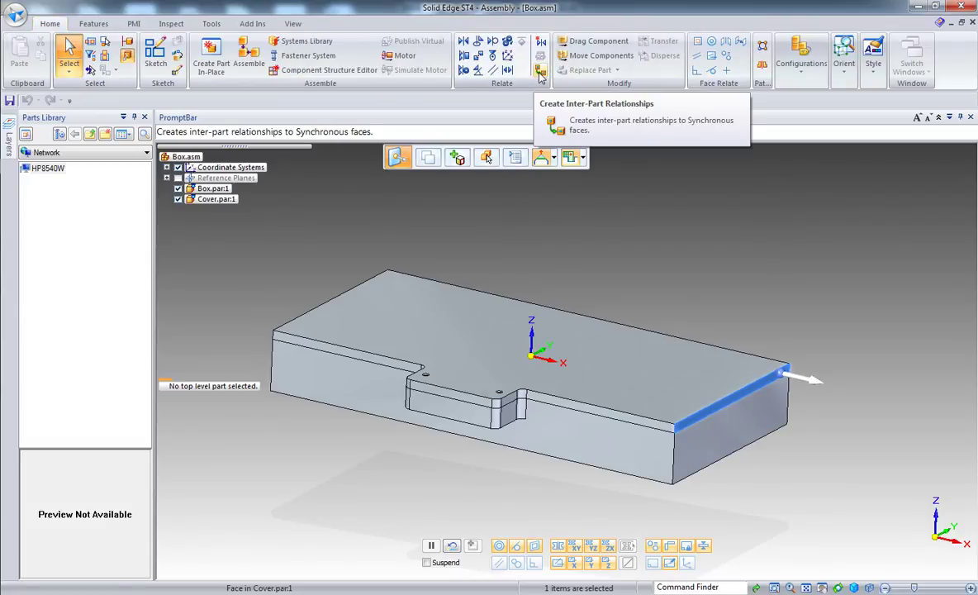
{"action": "left_click", "coordinate": [541, 72]}
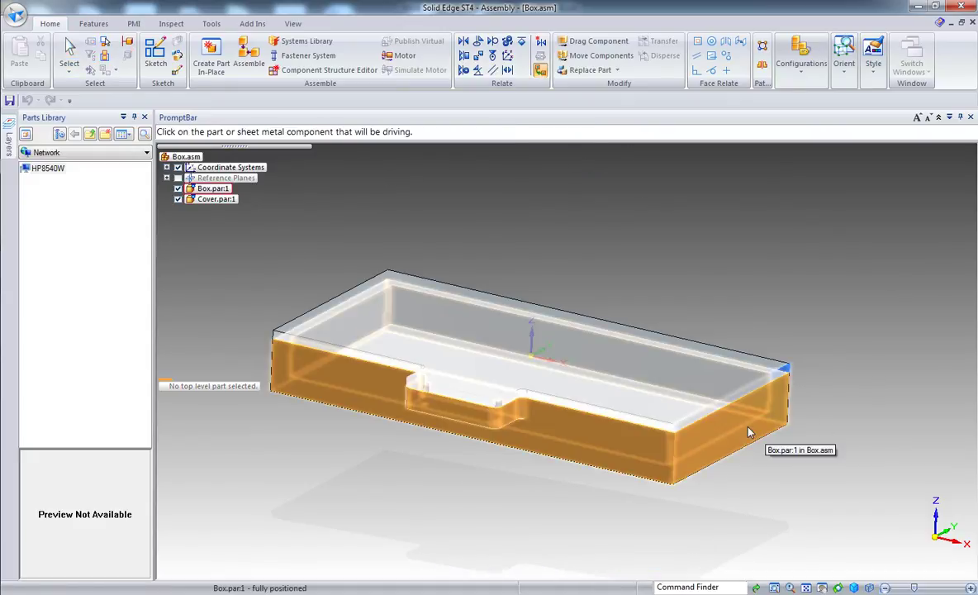
{"action": "left_click", "coordinate": [749, 432]}
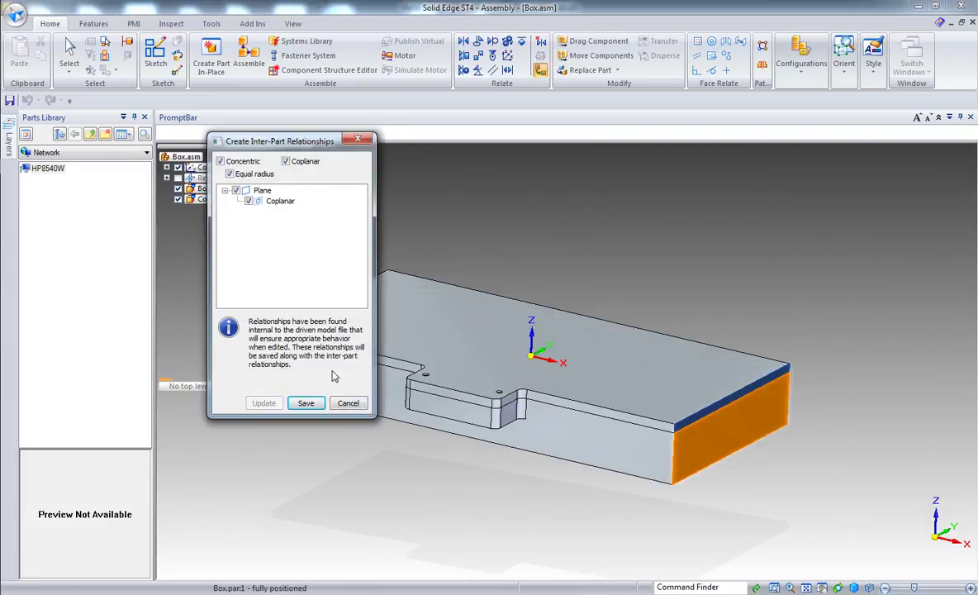
{"action": "left_click", "coordinate": [306, 405]}
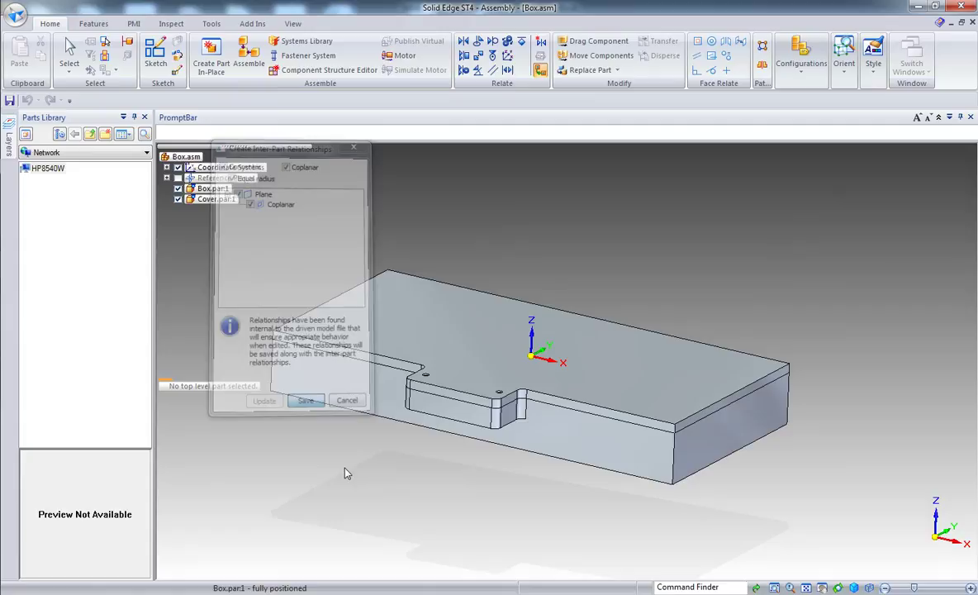
{"action": "left_click", "coordinate": [707, 465]}
{"action": "left_click", "coordinate": [742, 459]}
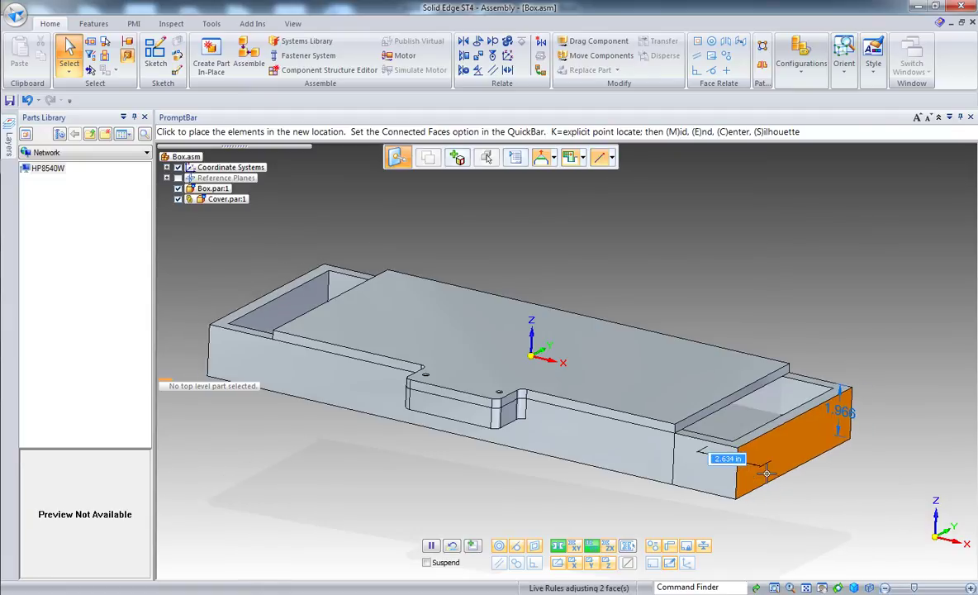
Cancel the box end move and pull the cover's thin long side face inward
{"action": "key", "text": "Escape"}
{"action": "left_click", "coordinate": [615, 487]}
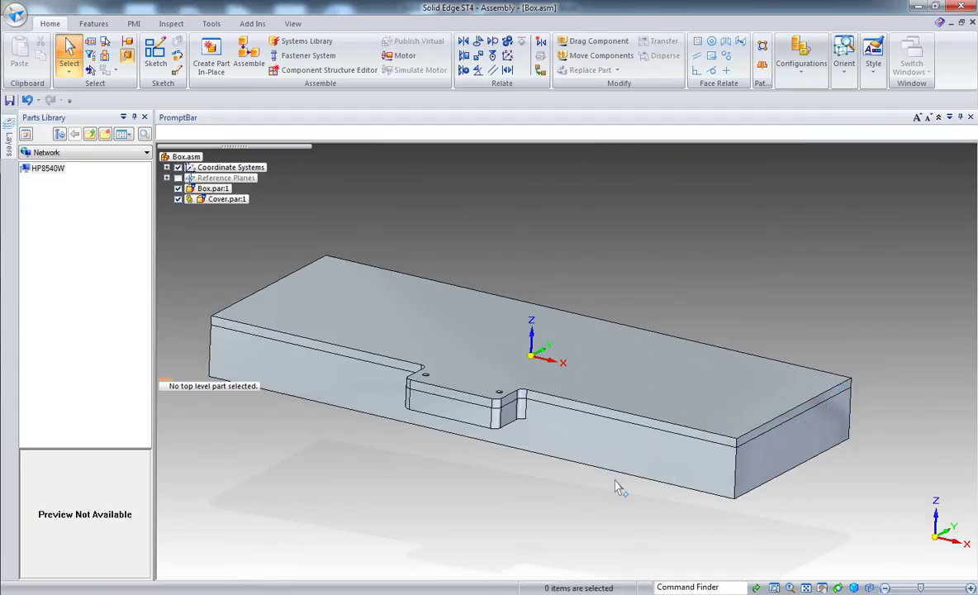
{"action": "middle_click_drag", "start_coordinate": [584, 485], "coordinate": [700, 422]}
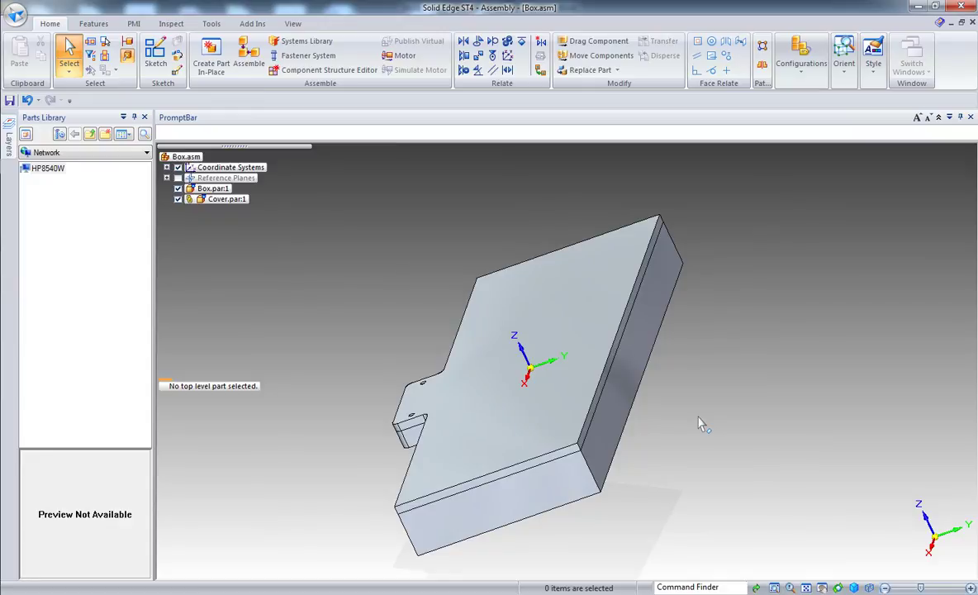
{"action": "left_click", "coordinate": [591, 410]}
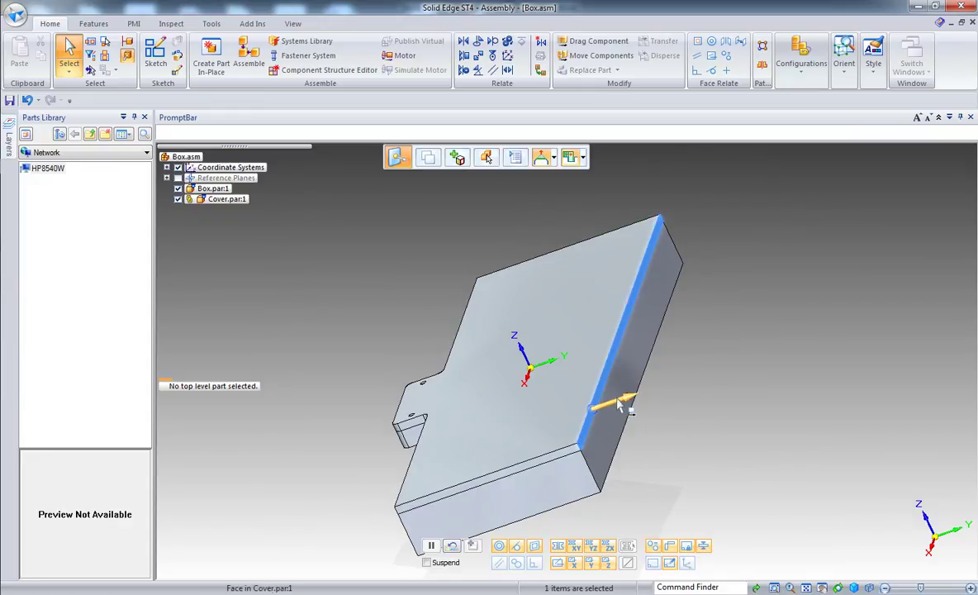
{"action": "left_click", "coordinate": [622, 402]}
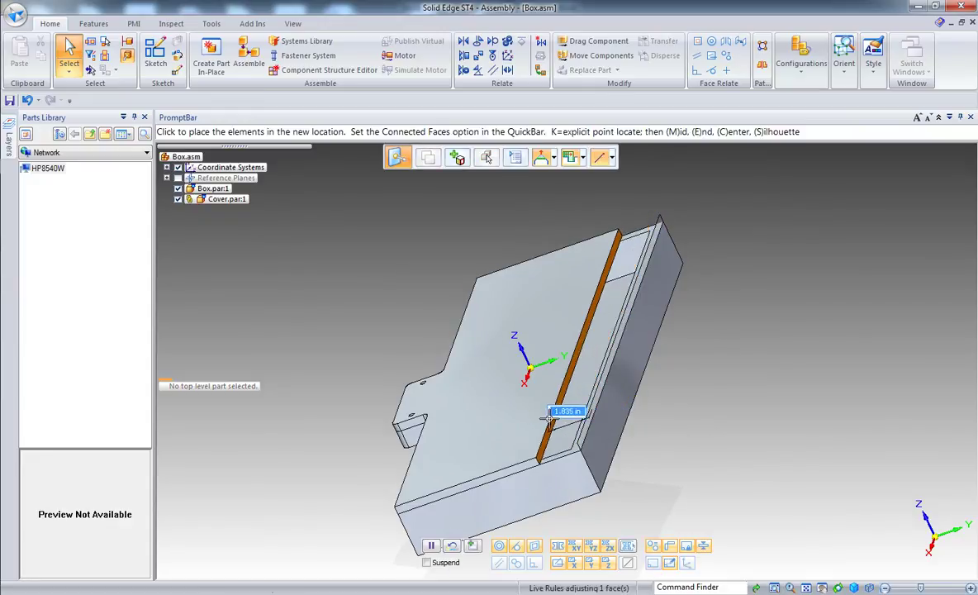
{"action": "left_click", "coordinate": [550, 416]}
{"action": "middle_click_drag", "start_coordinate": [701, 425], "coordinate": [747, 319]}
{"action": "left_click", "coordinate": [746, 319]}
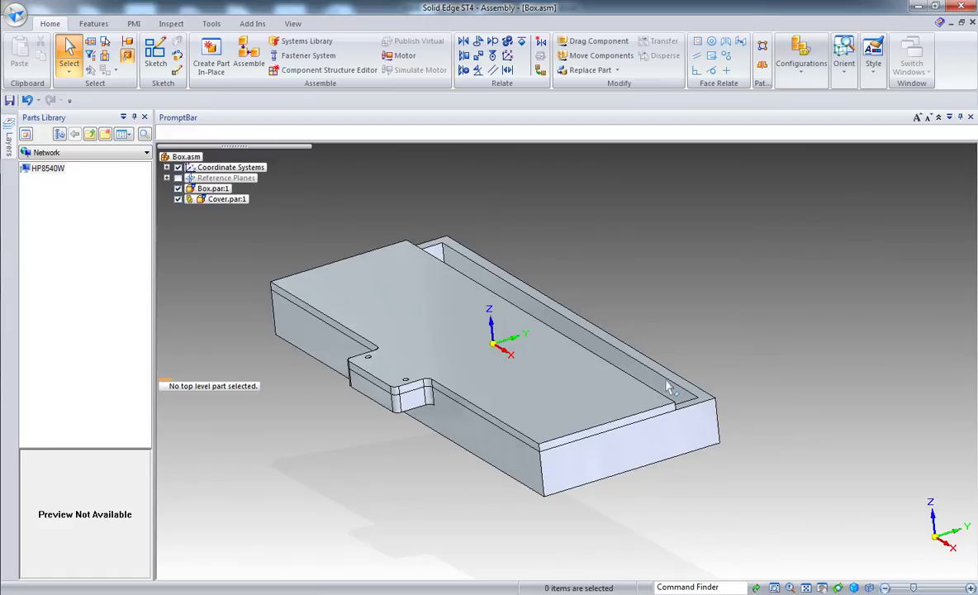
Select the cover's inner long side face for a face symmetry relationship
{"action": "right_click", "coordinate": [657, 398]}
{"action": "left_click", "coordinate": [714, 405]}
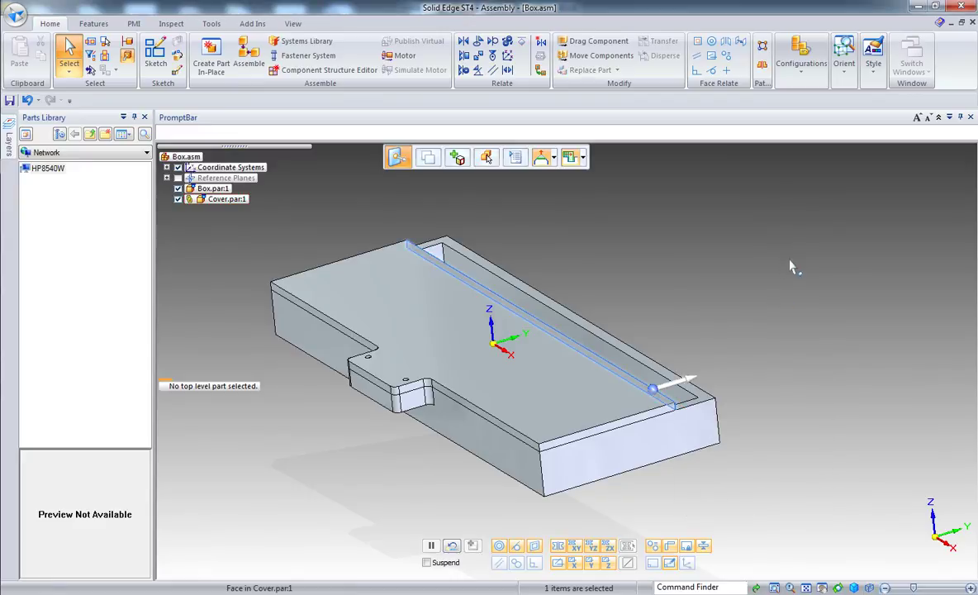
{"action": "left_click", "coordinate": [724, 46]}
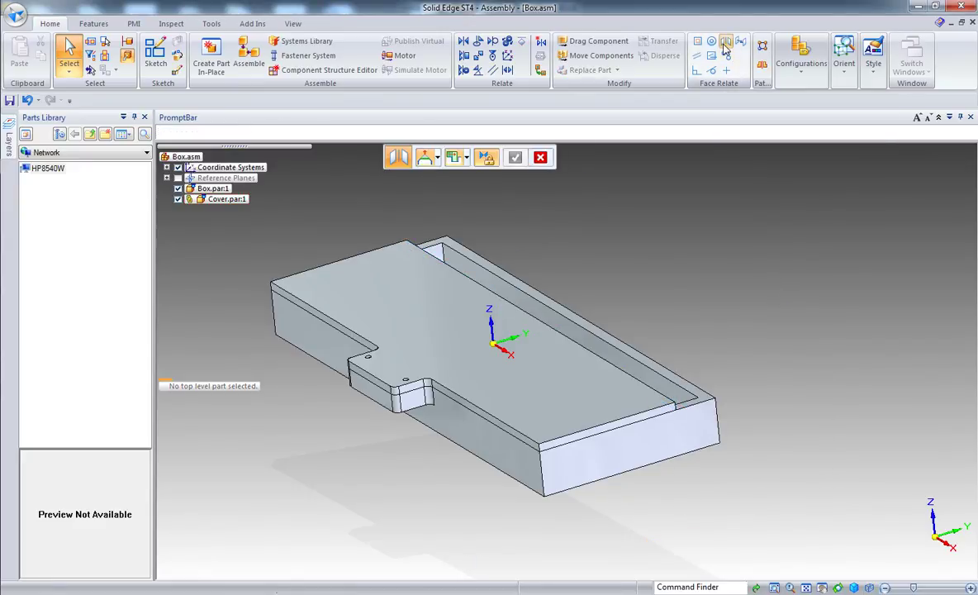
Pair the inner side face with the opposite side face, symmetric about Plane (Base), and accept
{"action": "left_click", "coordinate": [488, 416]}
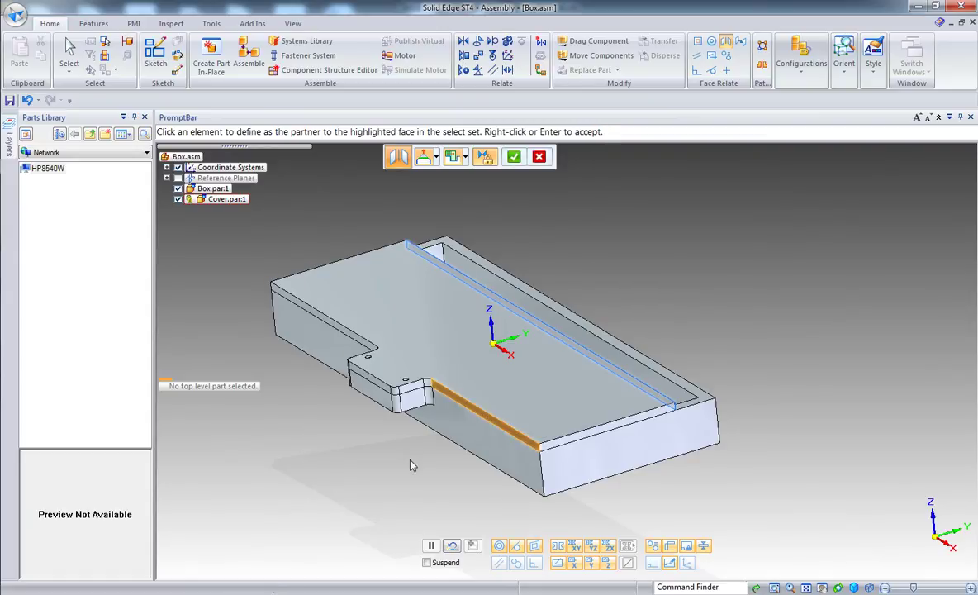
{"action": "right_click", "coordinate": [412, 466]}
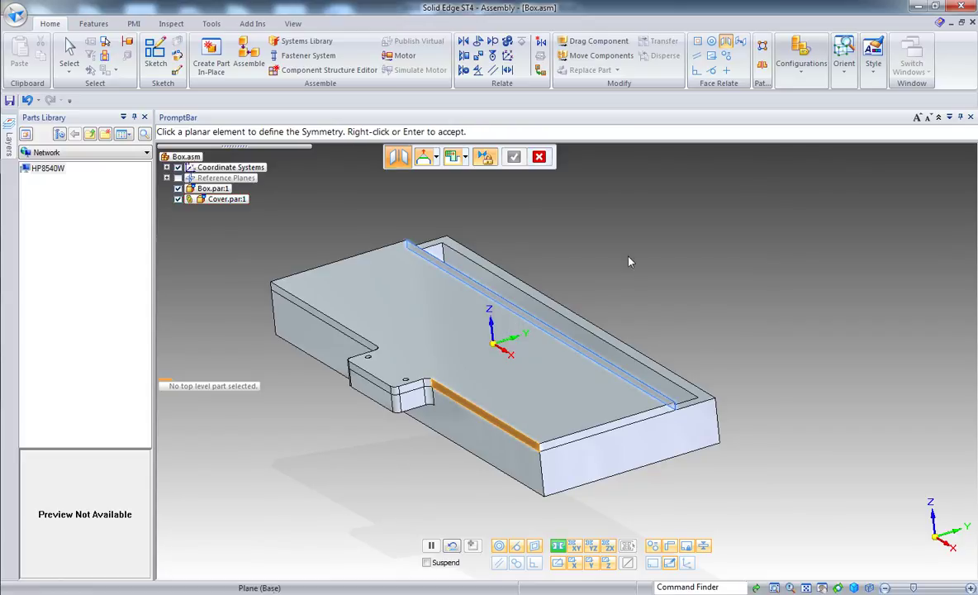
{"action": "left_click", "coordinate": [500, 325]}
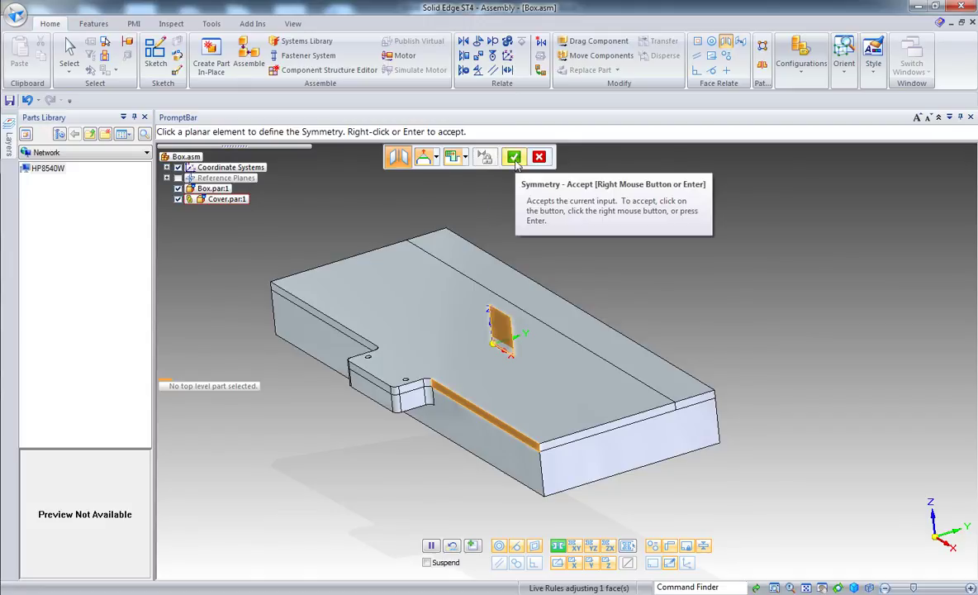
{"action": "left_click", "coordinate": [514, 157]}
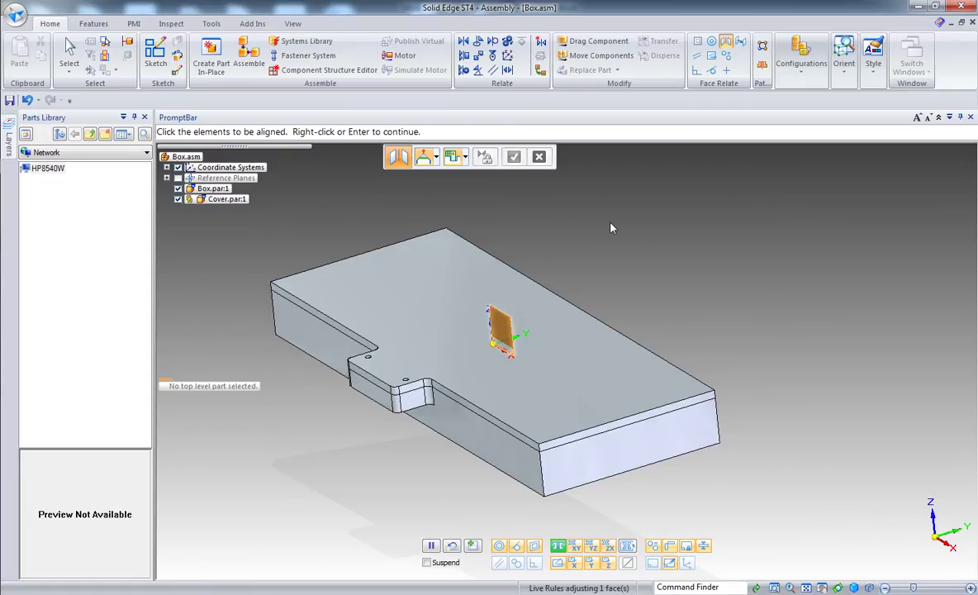
{"action": "right_click", "coordinate": [645, 219]}
Edit the cover in place and select its long front side face
{"action": "left_click", "coordinate": [666, 254]}
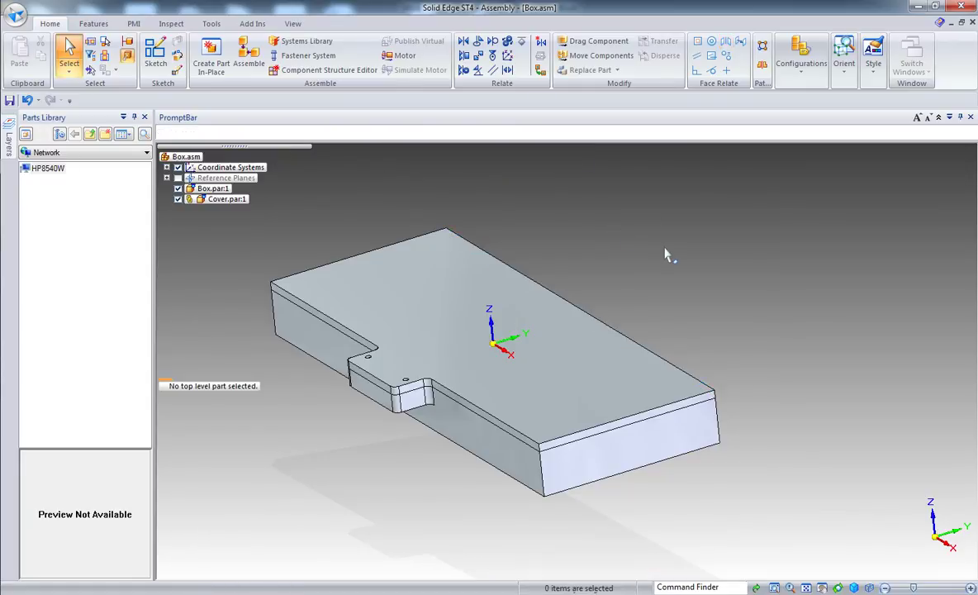
{"action": "left_click", "coordinate": [601, 372]}
{"action": "left_click", "coordinate": [670, 426]}
{"action": "mouse_move", "coordinate": [684, 266]}
{"action": "middle_mouse_down"}
{"action": "mouse_move", "coordinate": [603, 265]}
{"action": "mouse_move", "coordinate": [694, 254]}
{"action": "middle_mouse_up"}
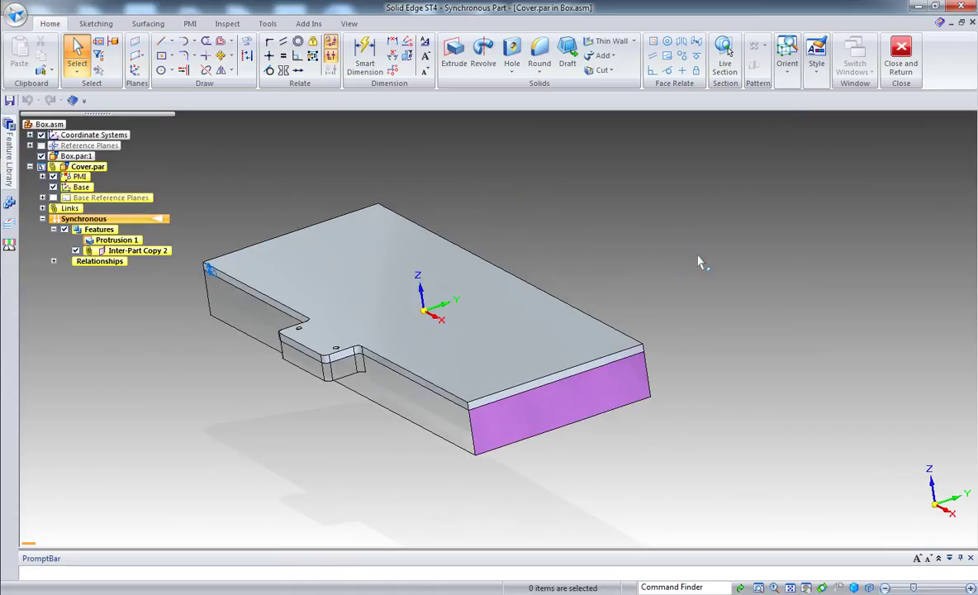
{"action": "left_click", "coordinate": [439, 392]}
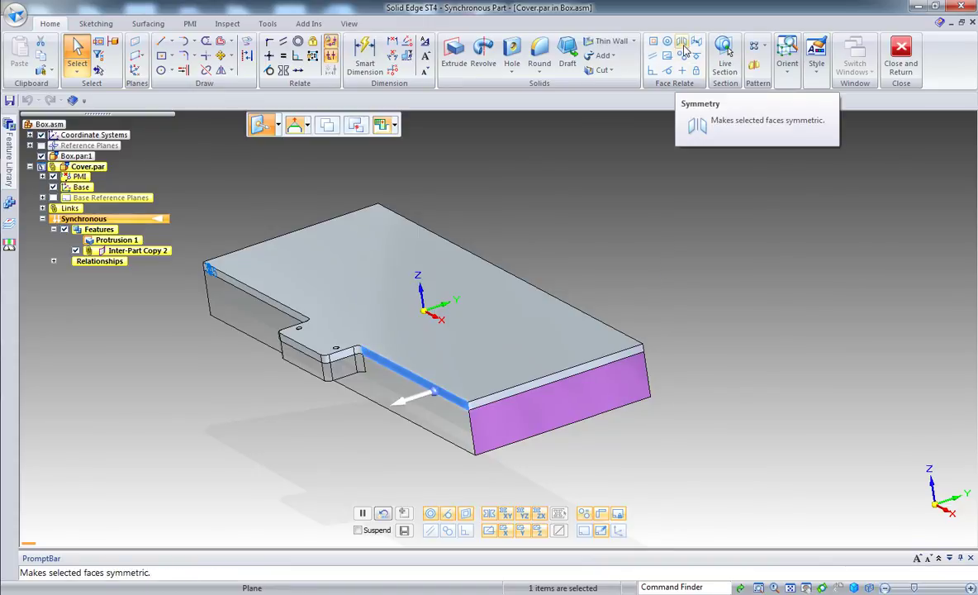
Make the front side face symmetric with its opposite face about Plane (Base), creating Symmetric 24
{"action": "left_click", "coordinate": [684, 50]}
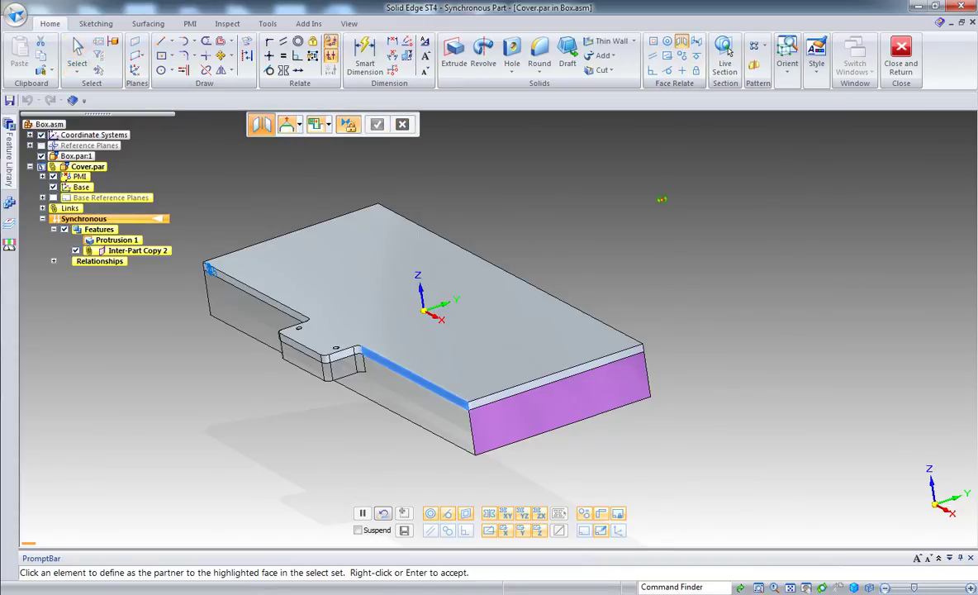
{"action": "middle_click_drag", "start_coordinate": [676, 203], "coordinate": [599, 205]}
{"action": "left_click", "coordinate": [509, 312]}
{"action": "middle_click_drag", "start_coordinate": [614, 271], "coordinate": [666, 217]}
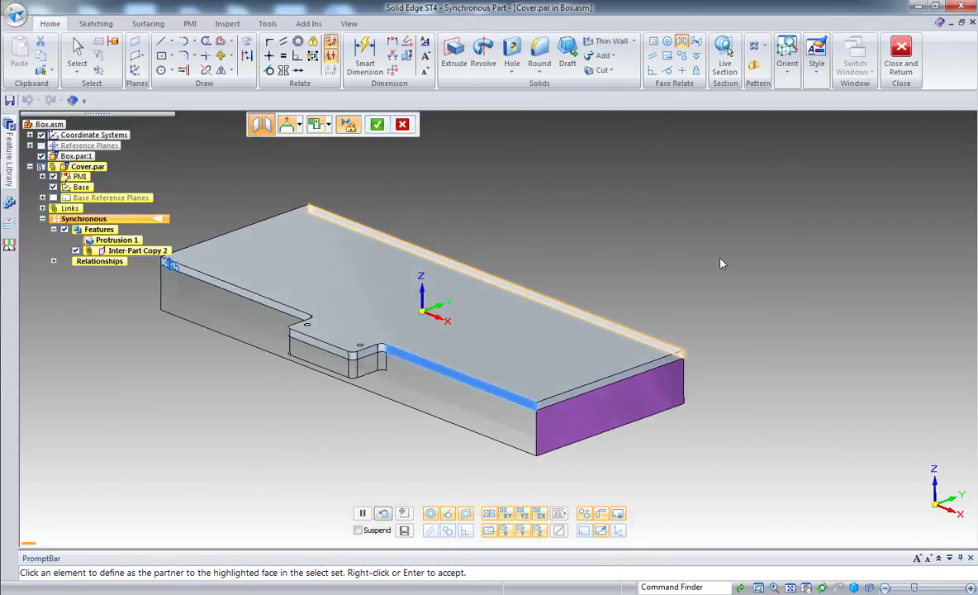
{"action": "right_click", "coordinate": [664, 215]}
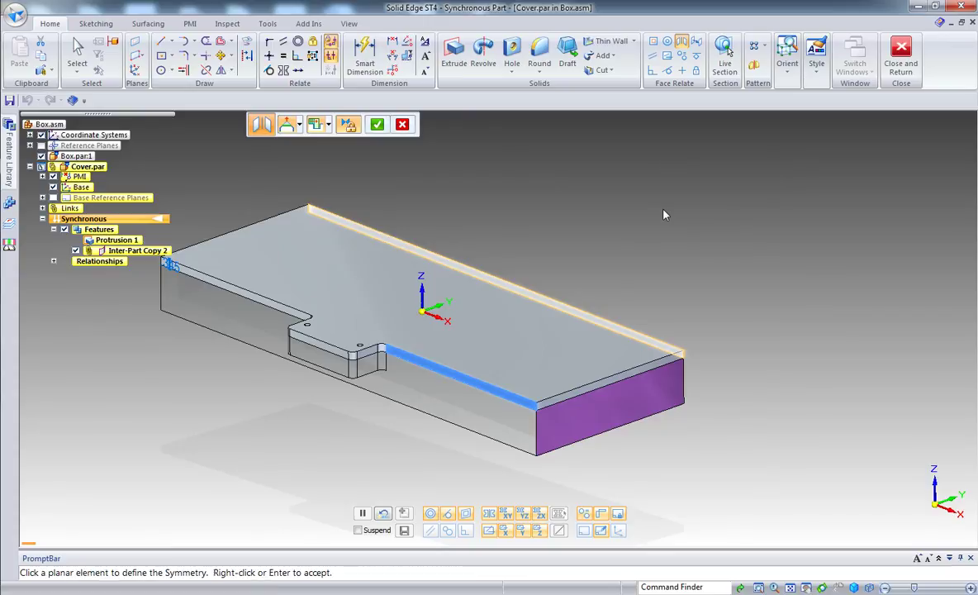
{"action": "right_click", "coordinate": [431, 296]}
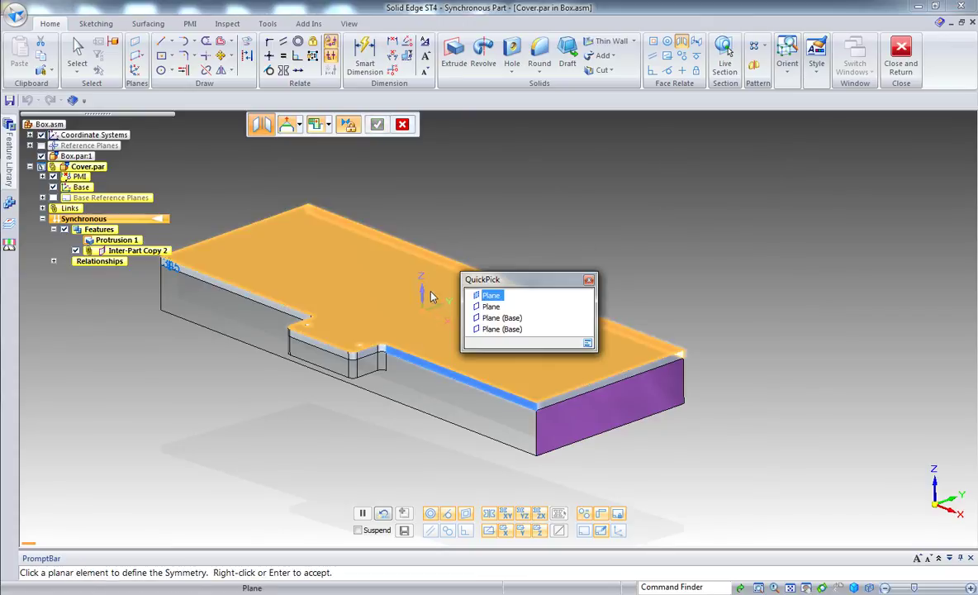
{"action": "left_click", "coordinate": [499, 318]}
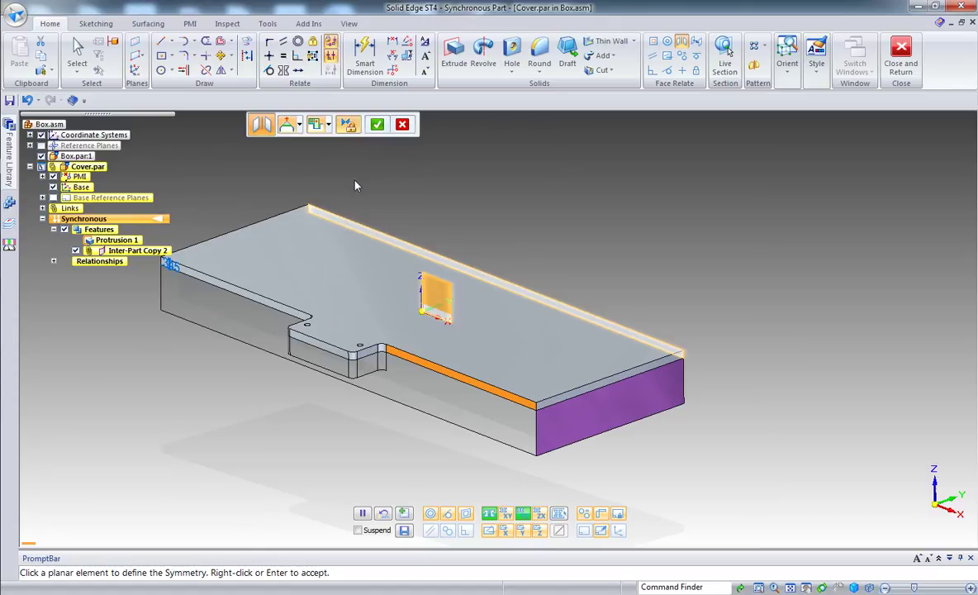
{"action": "left_click", "coordinate": [377, 125]}
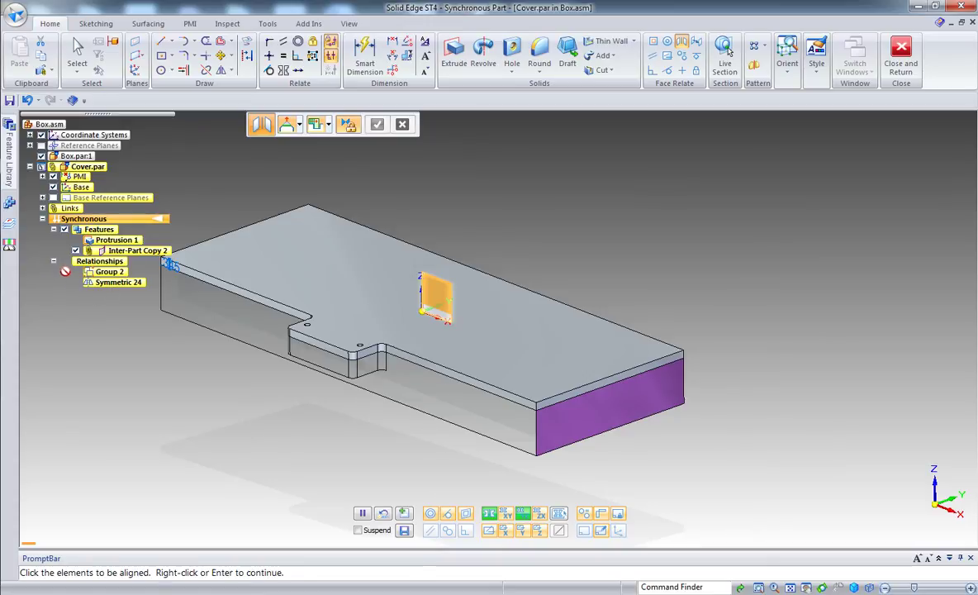
{"action": "right_click", "coordinate": [624, 196]}
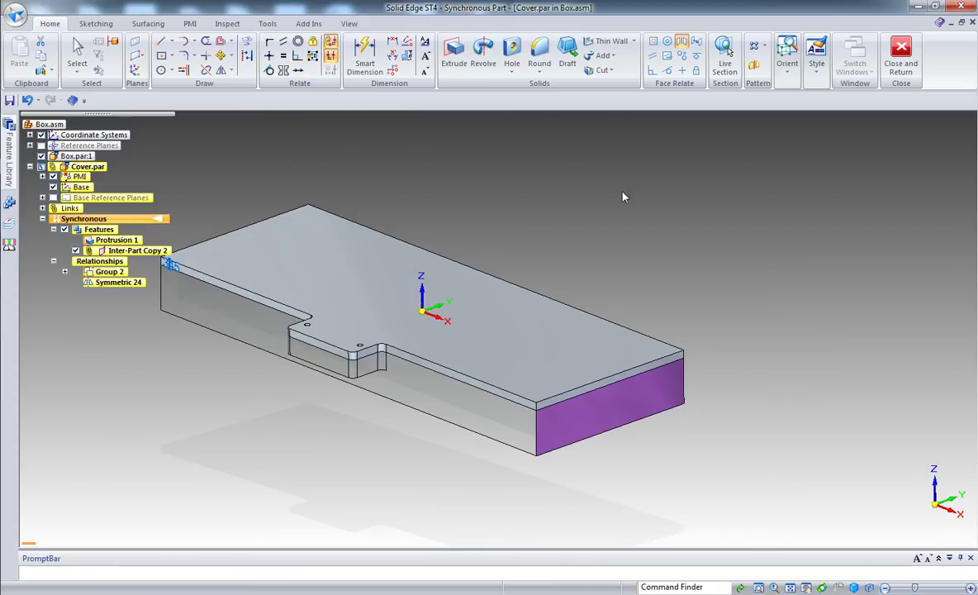
{"action": "left_click", "coordinate": [64, 271]}
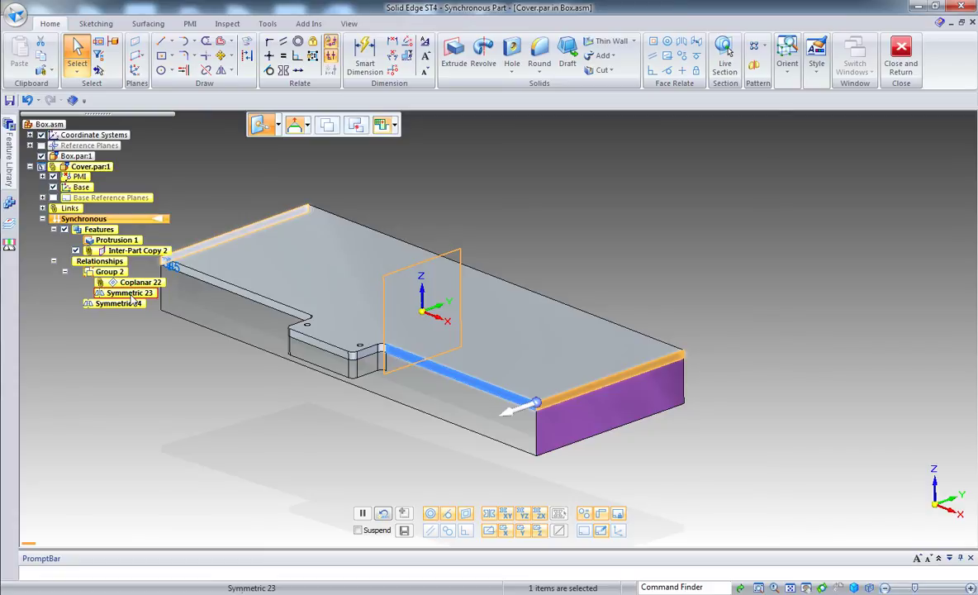
{"action": "left_click", "coordinate": [641, 188]}
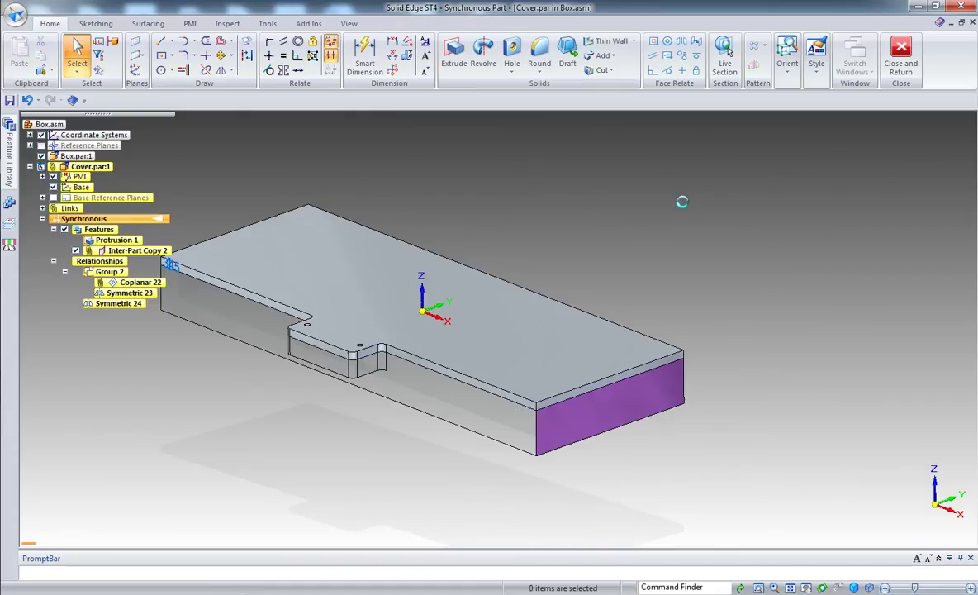
Return to the Box assembly and move the cover's long side face 2.116 in
{"action": "left_click", "coordinate": [901, 51]}
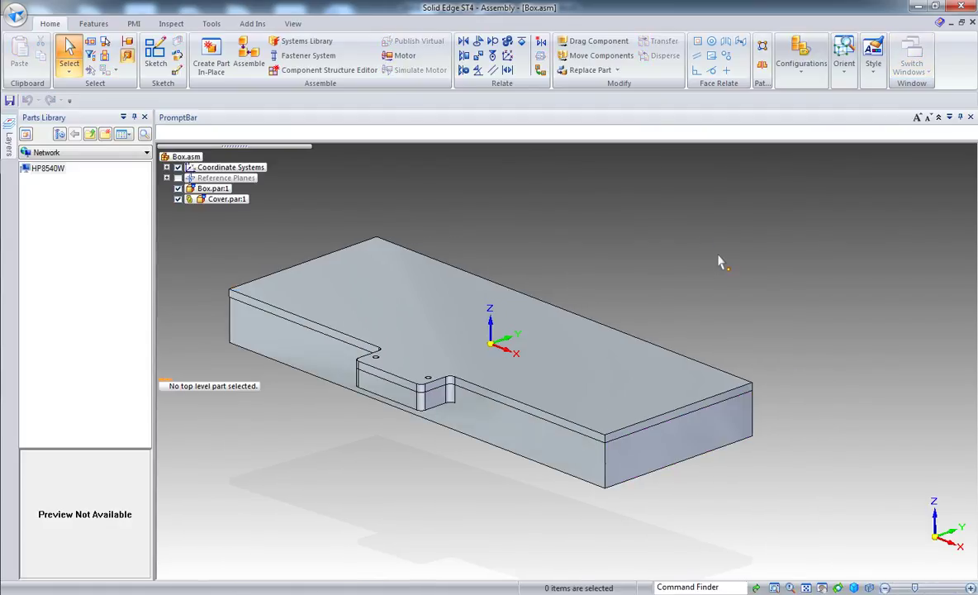
{"action": "middle_click_drag", "start_coordinate": [720, 256], "coordinate": [618, 313]}
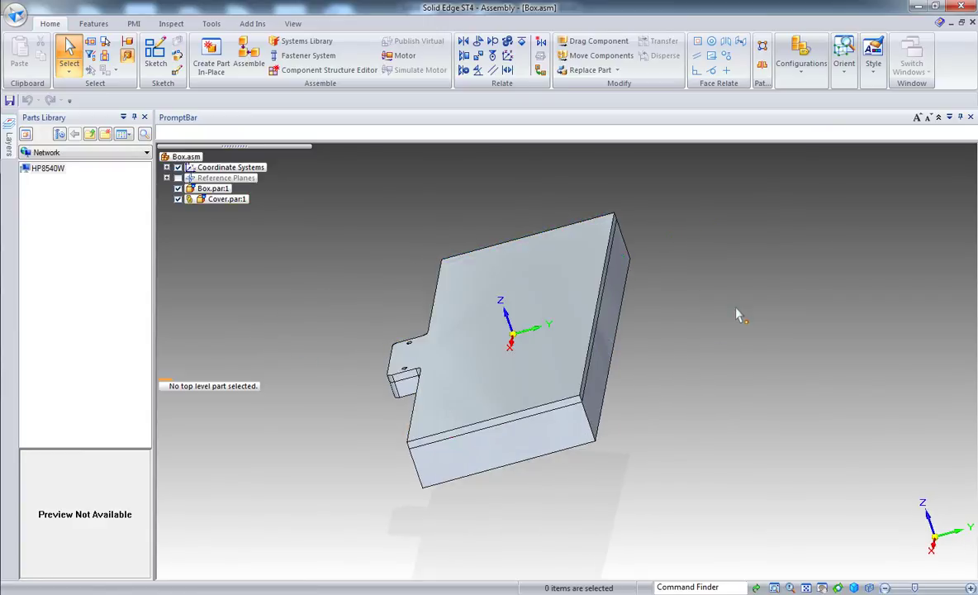
{"action": "left_click", "coordinate": [586, 380]}
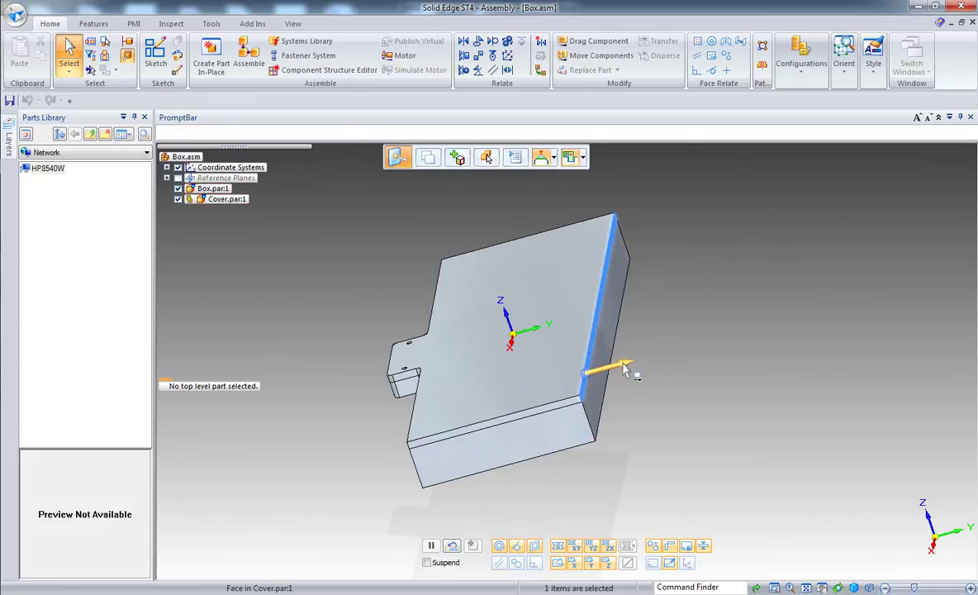
{"action": "left_click", "coordinate": [627, 370]}
{"action": "middle_click_drag", "start_coordinate": [587, 372], "coordinate": [641, 371]}
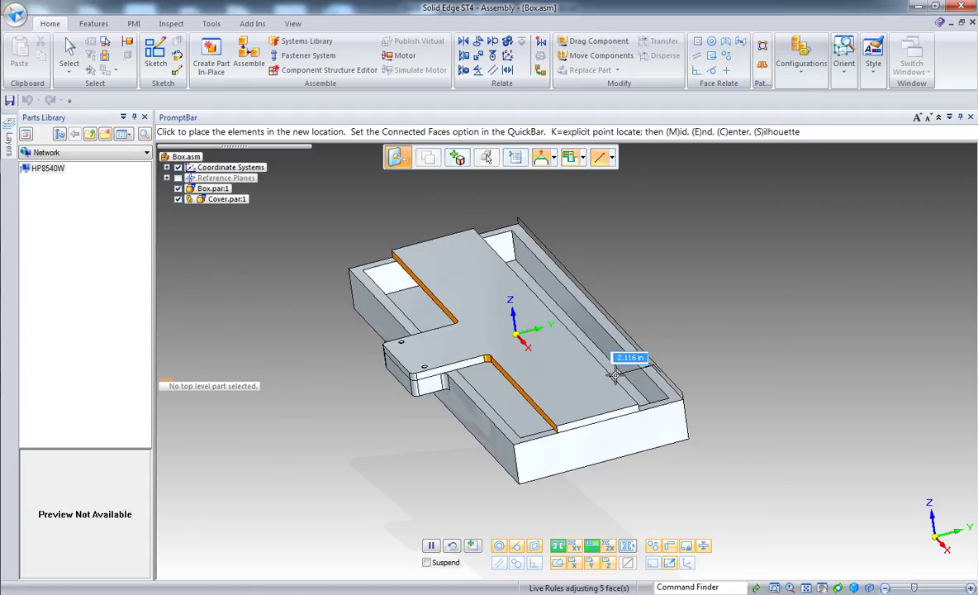
{"action": "left_click", "coordinate": [615, 376]}
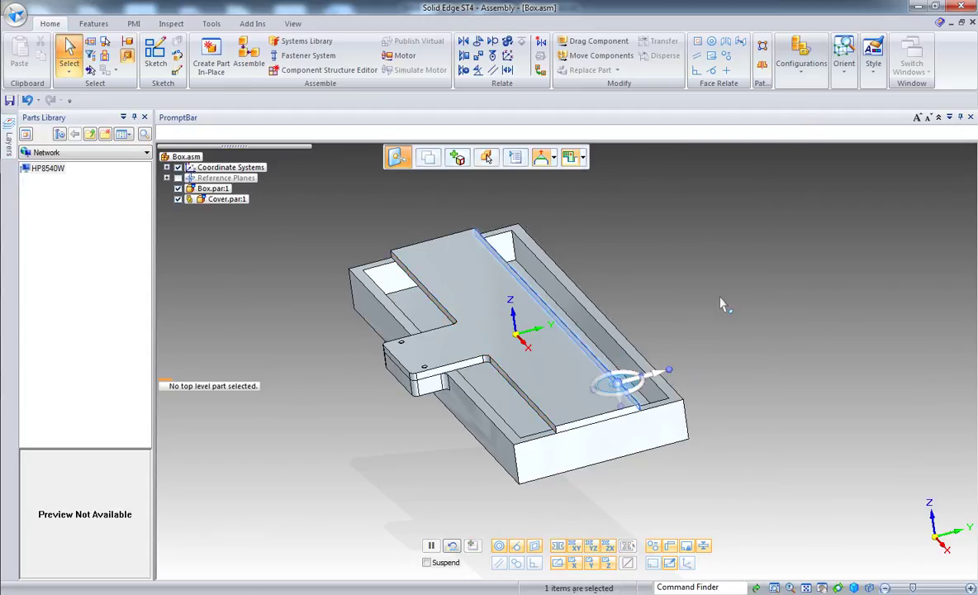
{"action": "key", "text": "Escape"}
{"action": "middle_click_drag", "start_coordinate": [676, 278], "coordinate": [699, 282]}
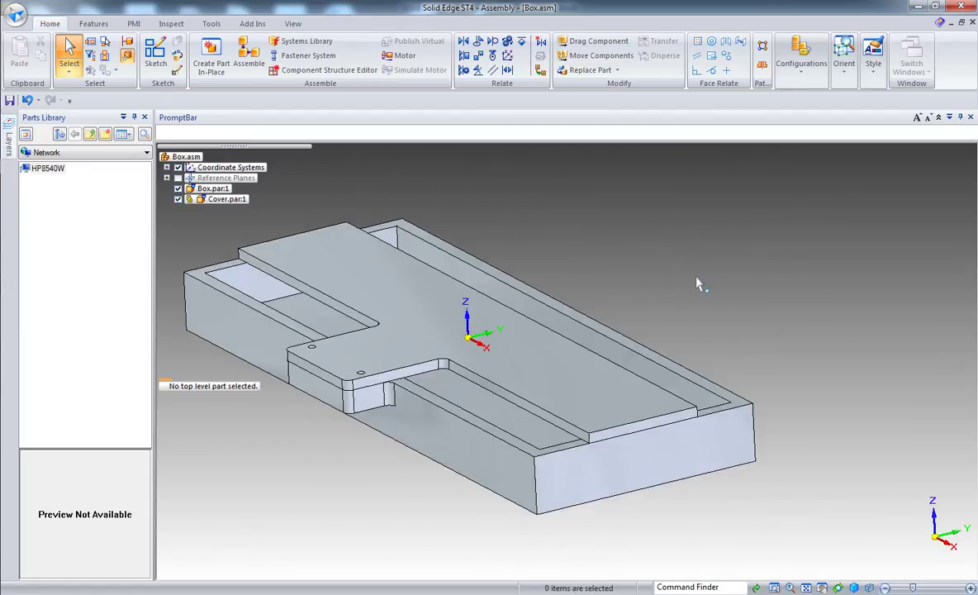
Move the box's long side face 0.5 in
{"action": "left_click", "coordinate": [493, 468]}
{"action": "left_click", "coordinate": [467, 469]}
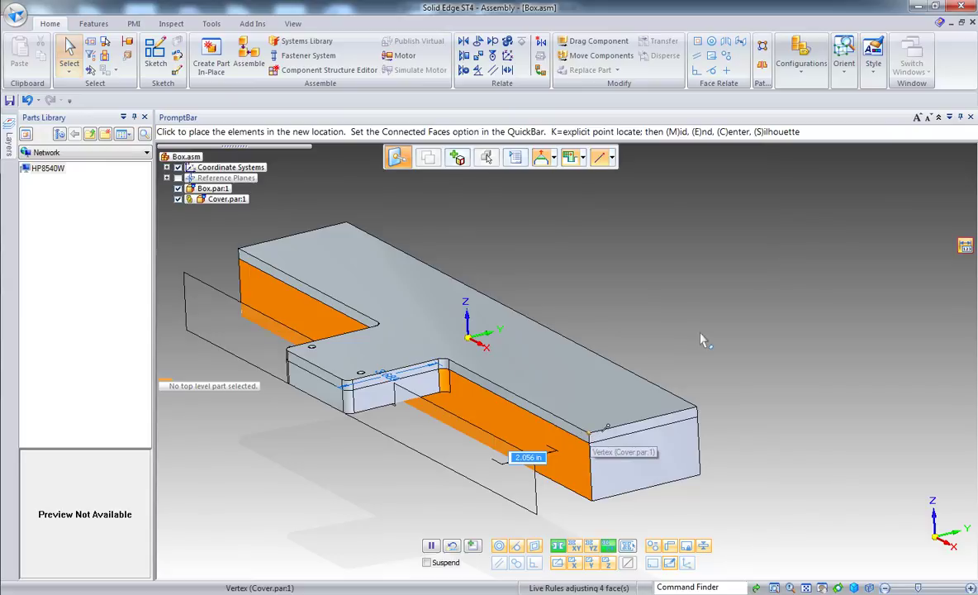
{"action": "type", "text": "0.5"}
{"action": "key", "text": "Return"}
{"action": "scroll", "coordinate": [669, 285], "scroll_direction": "down", "scroll_amount": 2}
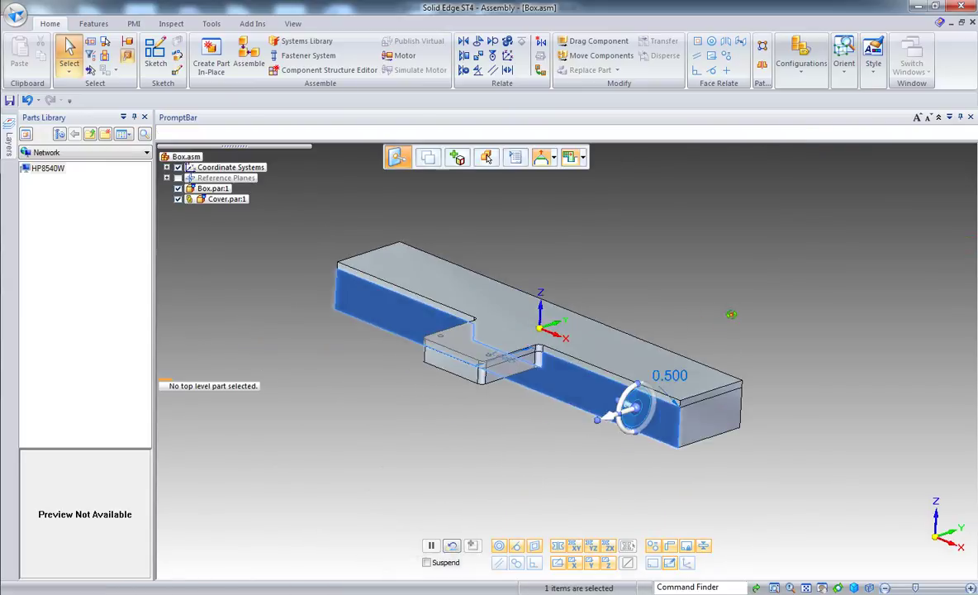
{"action": "left_click", "coordinate": [722, 308]}
Move the box's end face inward to shorten the box, then reposition its front side face
{"action": "left_click", "coordinate": [717, 438]}
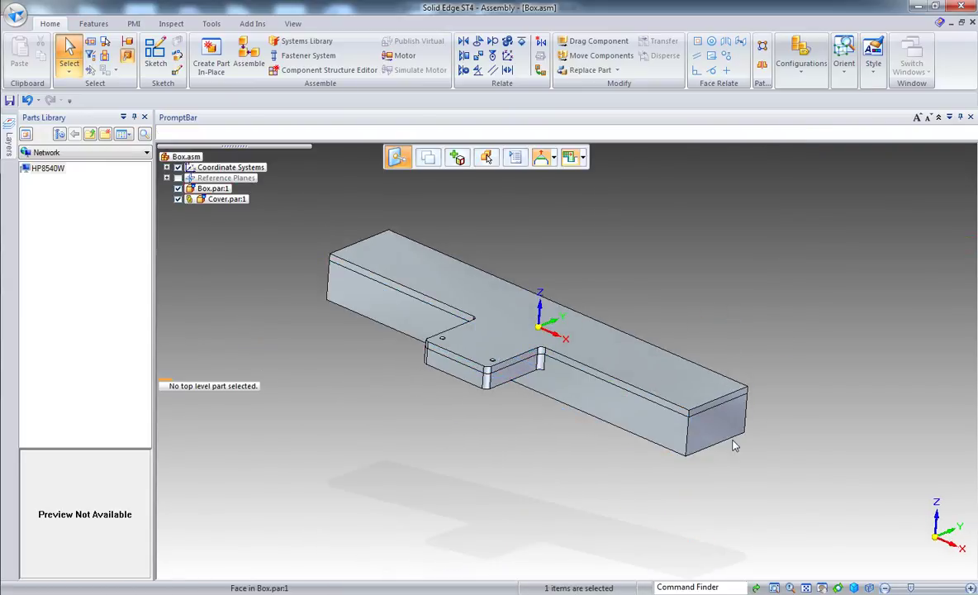
{"action": "left_click", "coordinate": [743, 407]}
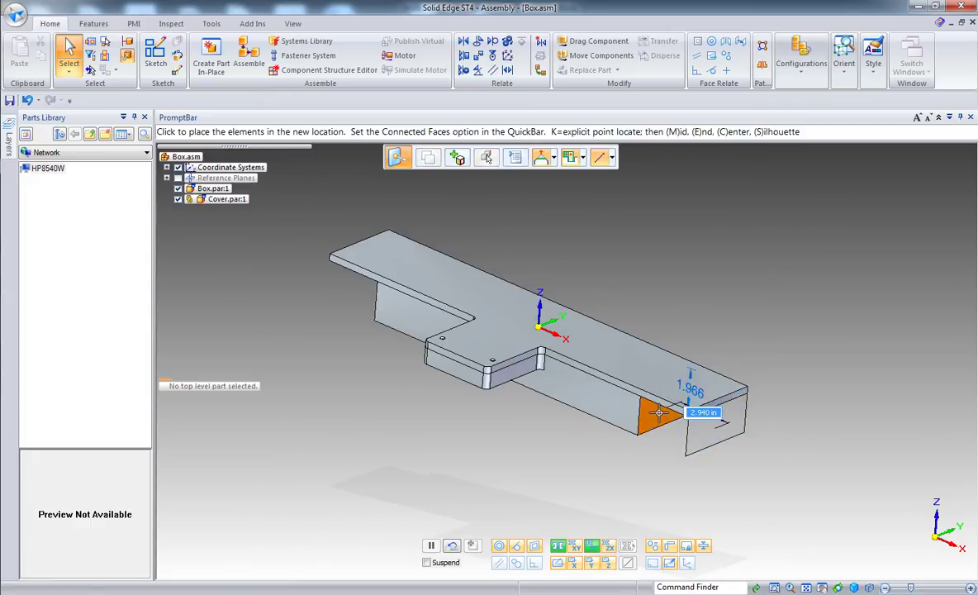
{"action": "left_click", "coordinate": [618, 399]}
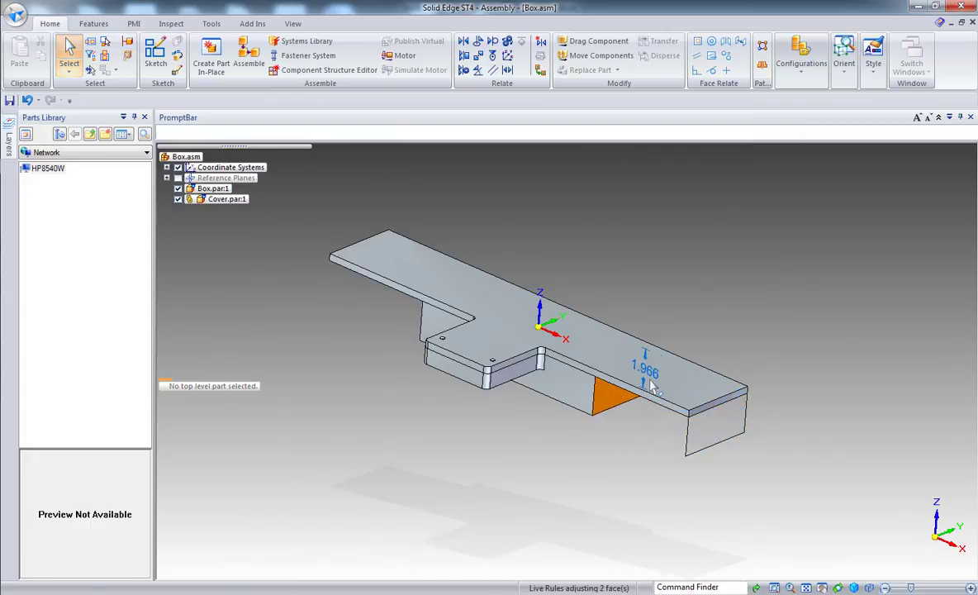
{"action": "scroll", "coordinate": [651, 285], "scroll_direction": "up", "scroll_amount": 2}
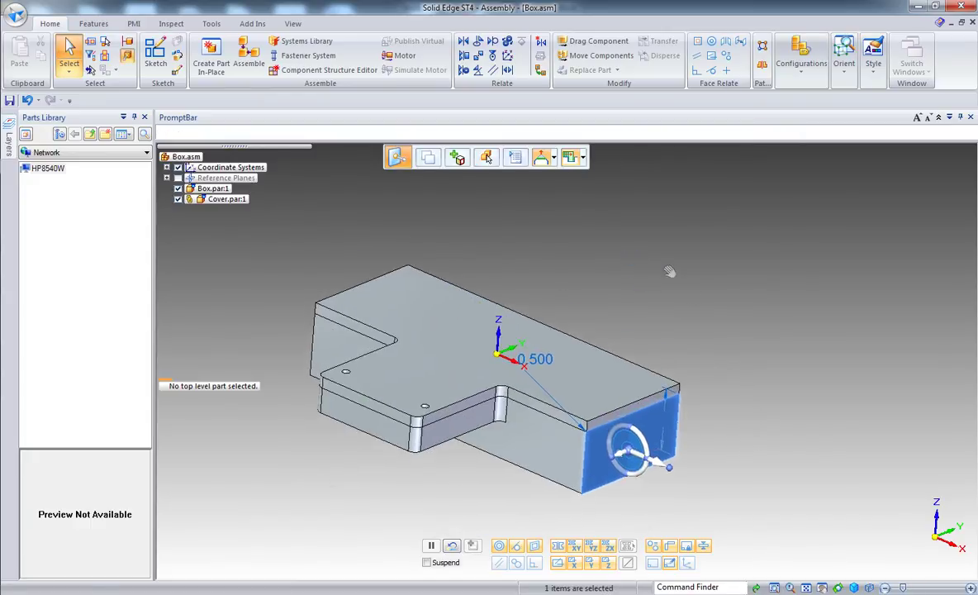
{"action": "left_click", "coordinate": [345, 431]}
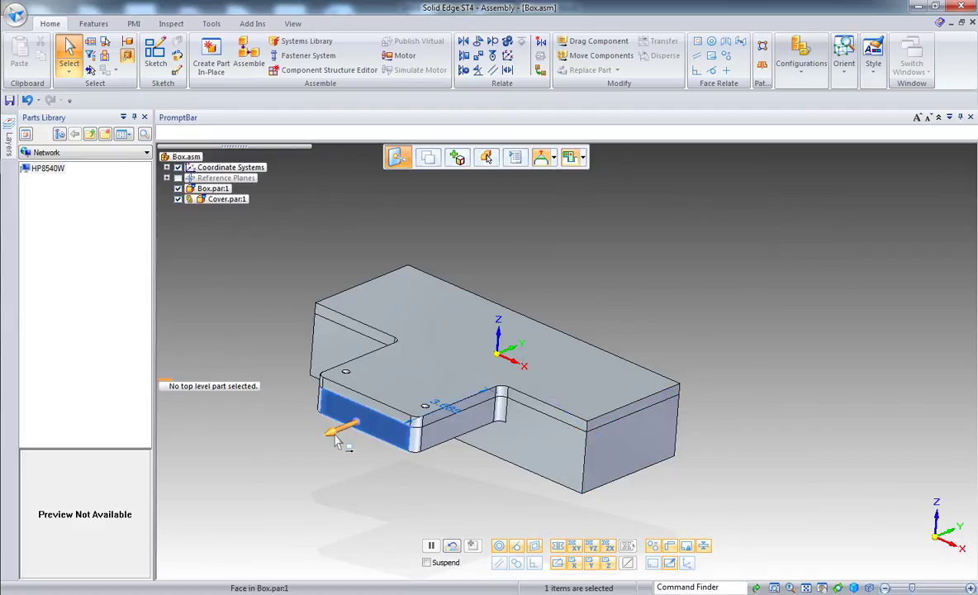
{"action": "left_click", "coordinate": [337, 436]}
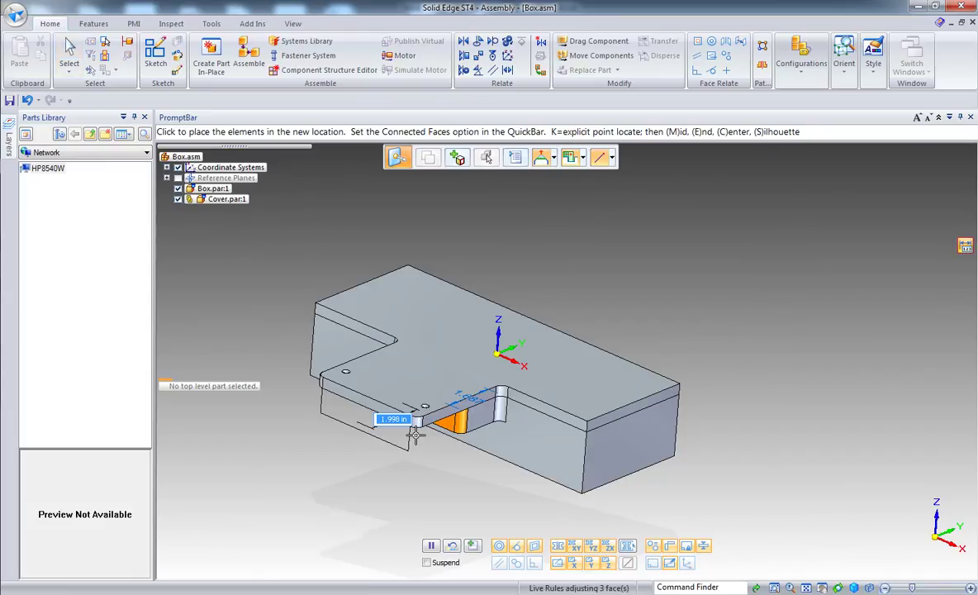
{"action": "left_click", "coordinate": [397, 420]}
{"action": "key", "text": "Escape"}
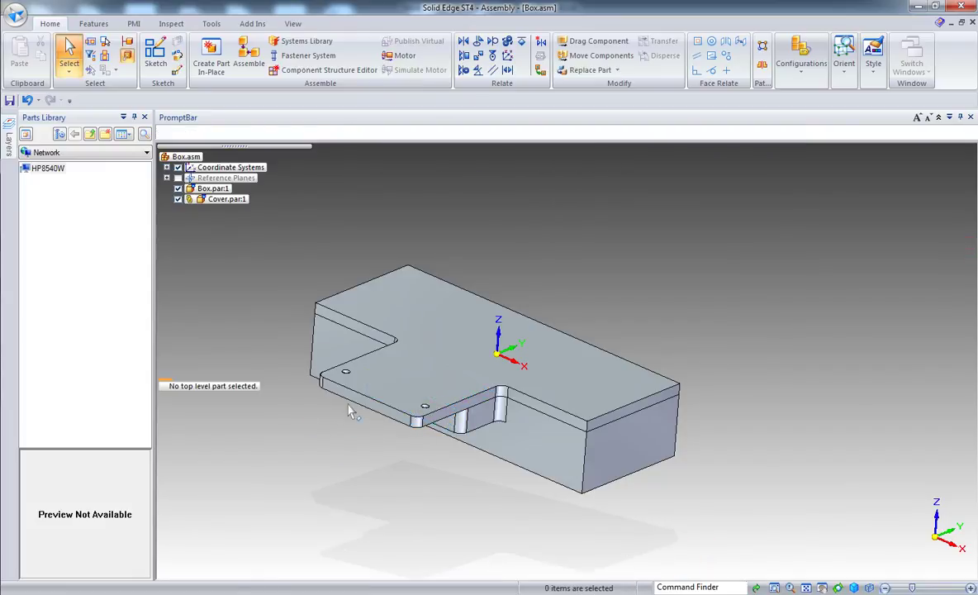
Move the cover's tab front face and both 0.250 in holes together 1.998 in, then fit the view
{"action": "left_click", "coordinate": [352, 404]}
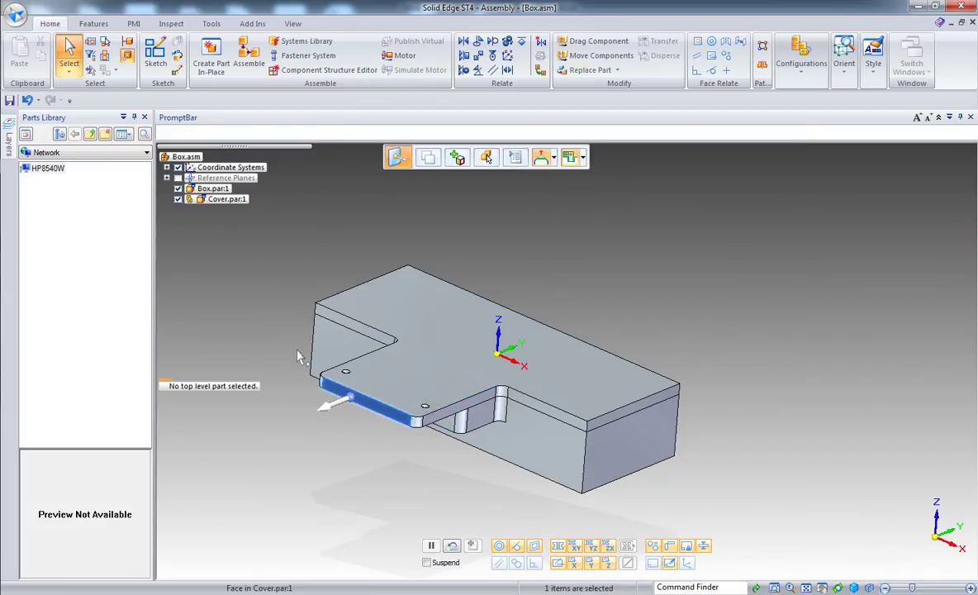
{"action": "scroll", "coordinate": [296, 371], "scroll_direction": "up", "scroll_amount": 4}
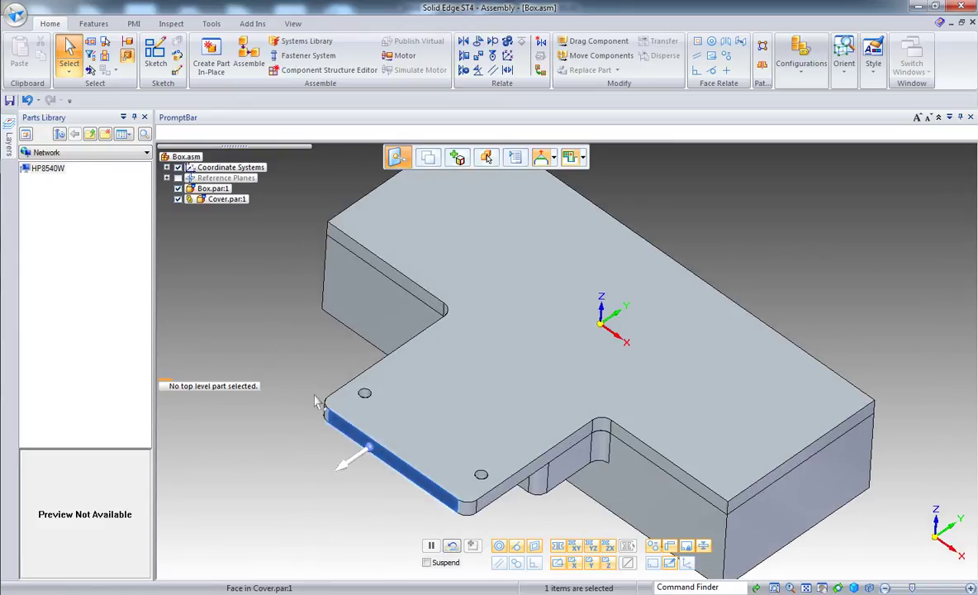
{"action": "left_click", "coordinate": [363, 395]}
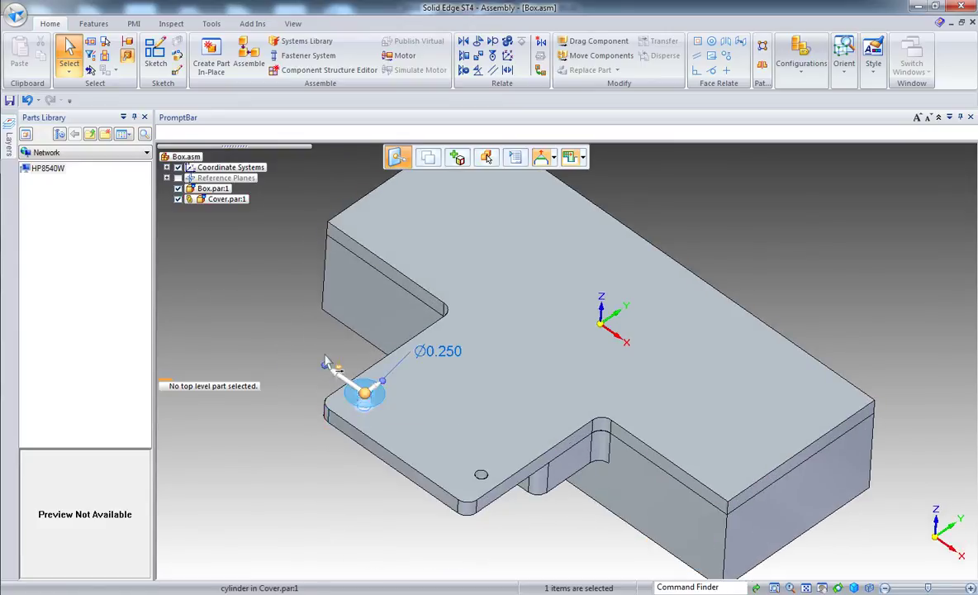
{"action": "left_click", "coordinate": [369, 451]}
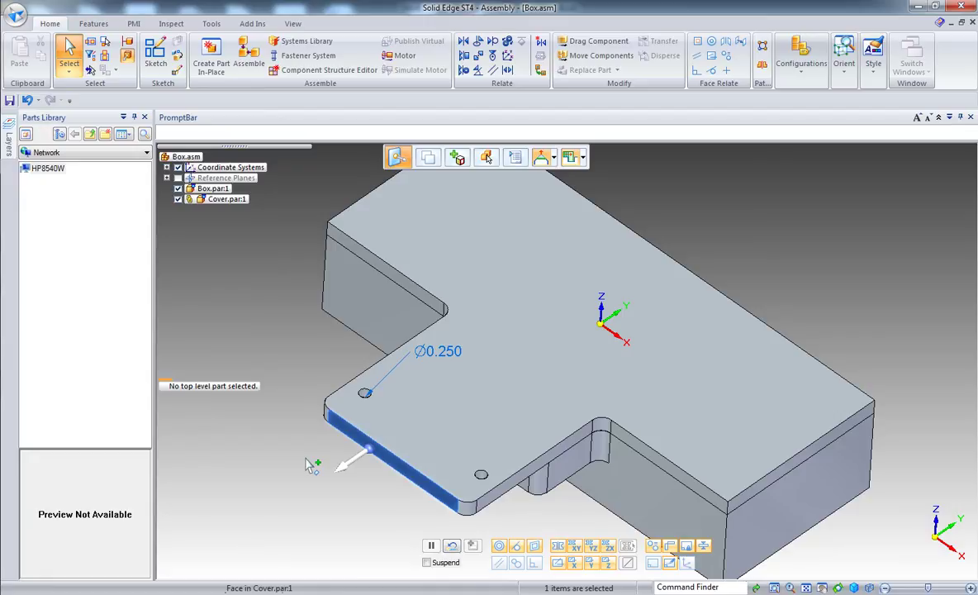
{"action": "left_click", "coordinate": [366, 398], "text": "ctrl"}
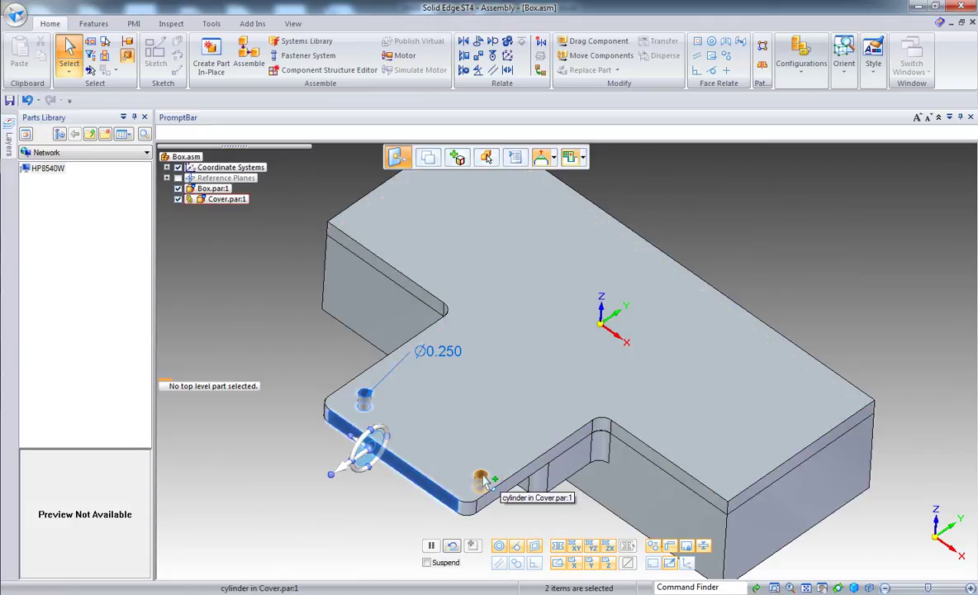
{"action": "left_click", "coordinate": [481, 478], "text": "ctrl"}
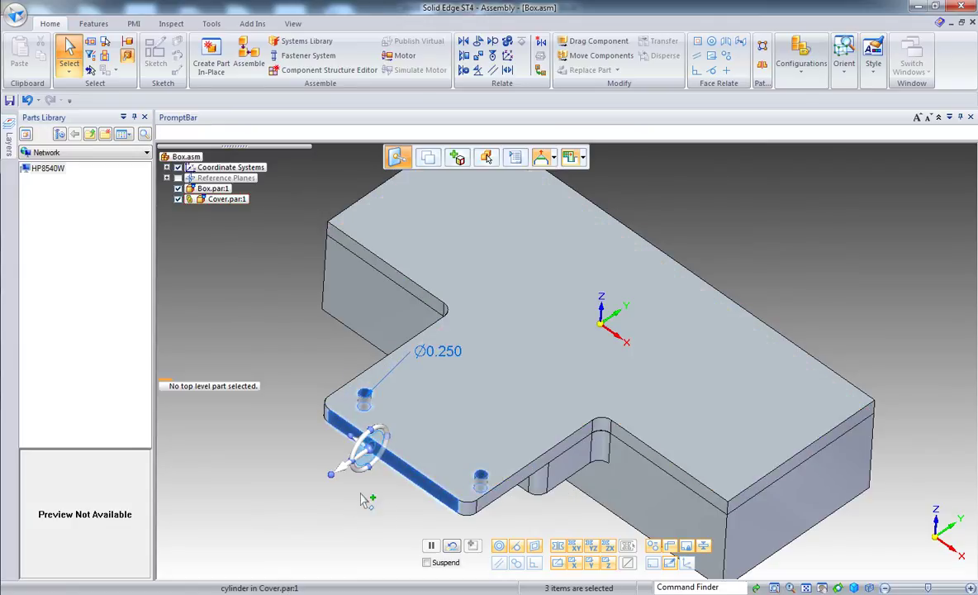
{"action": "left_click", "coordinate": [346, 473]}
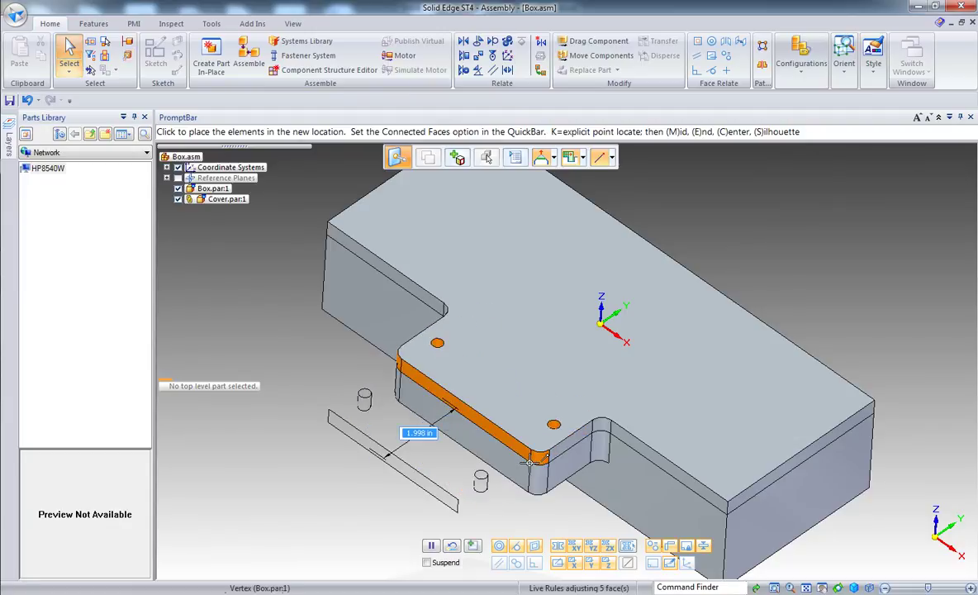
{"action": "left_click", "coordinate": [539, 459]}
{"action": "key", "text": "ctrl+i"}
{"action": "left_click", "coordinate": [332, 421]}
{"action": "key", "text": "ctrl+f"}
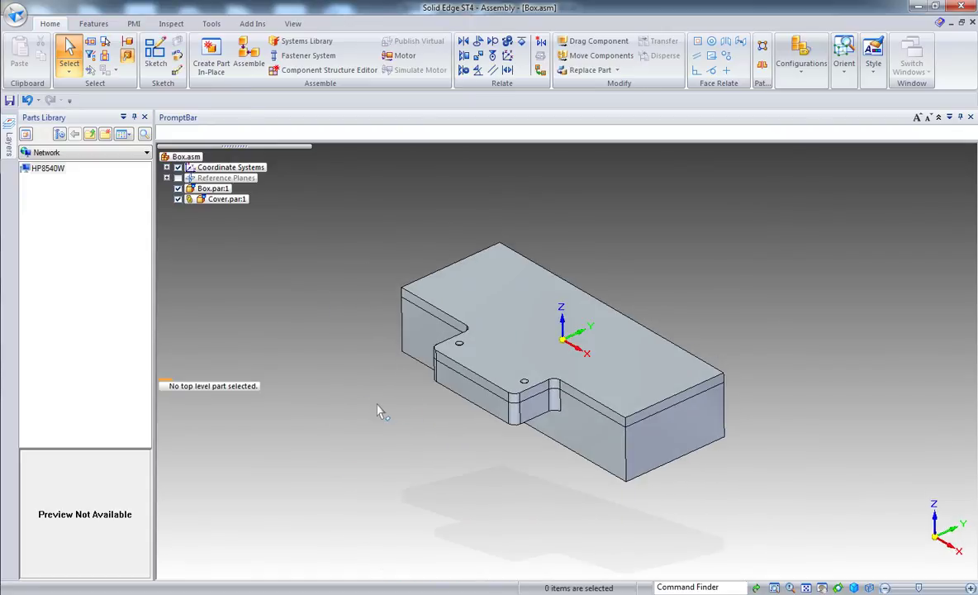